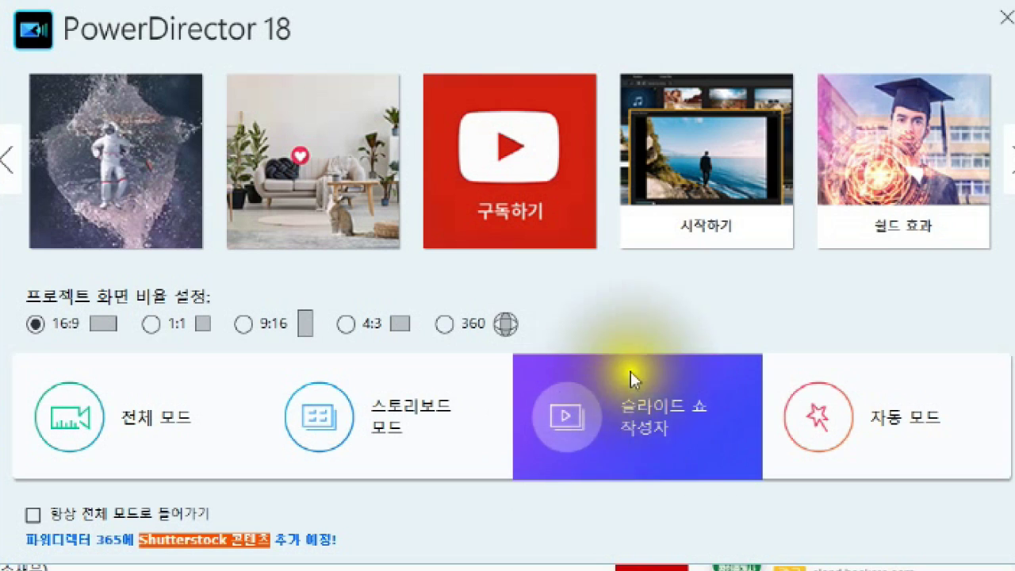
Start a new 16:9 project in full mode (전체 모드), leaving the option to always enter full mode off.
click(833, 427)
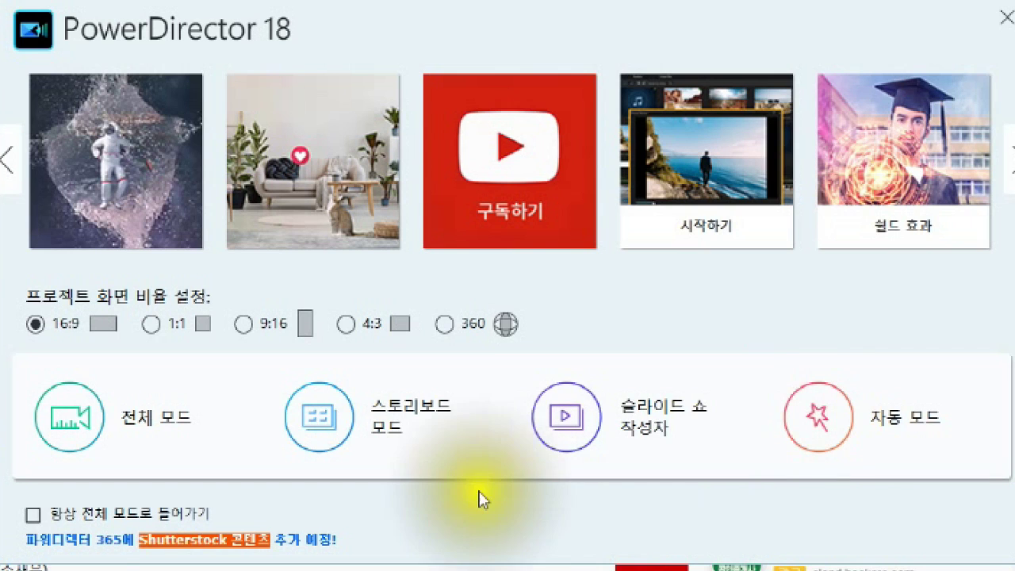
click(173, 445)
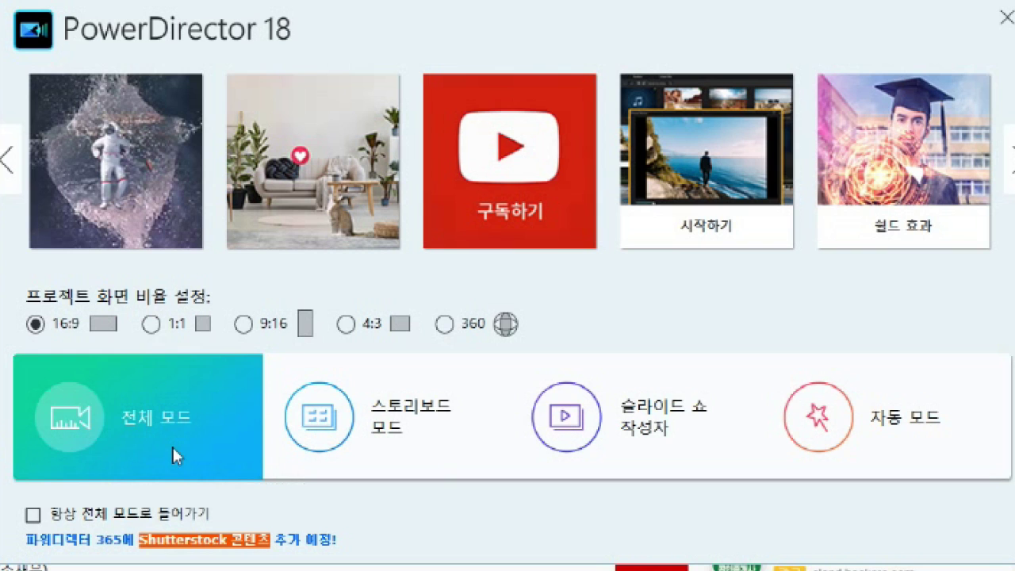
click(33, 516)
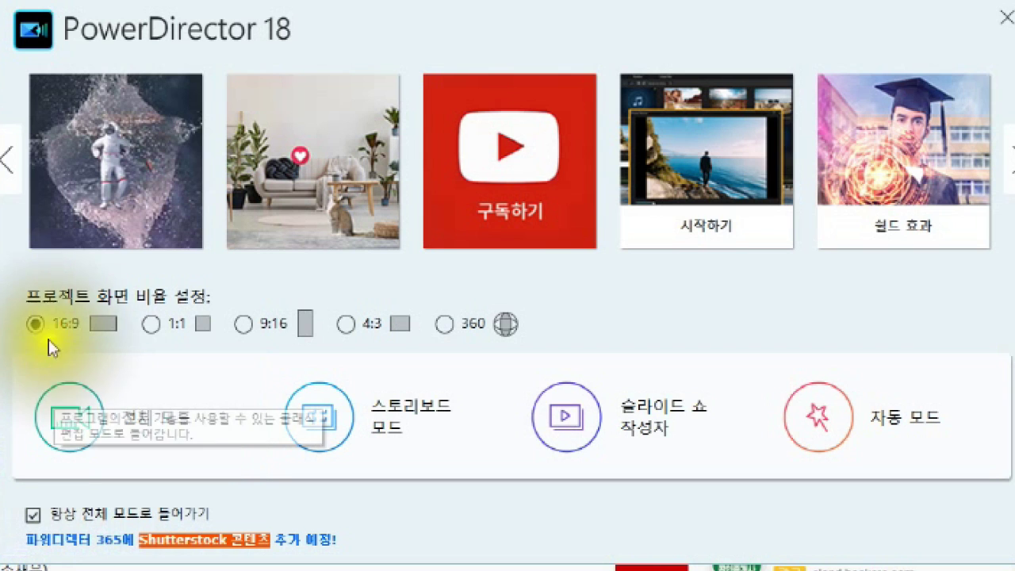
click(93, 423)
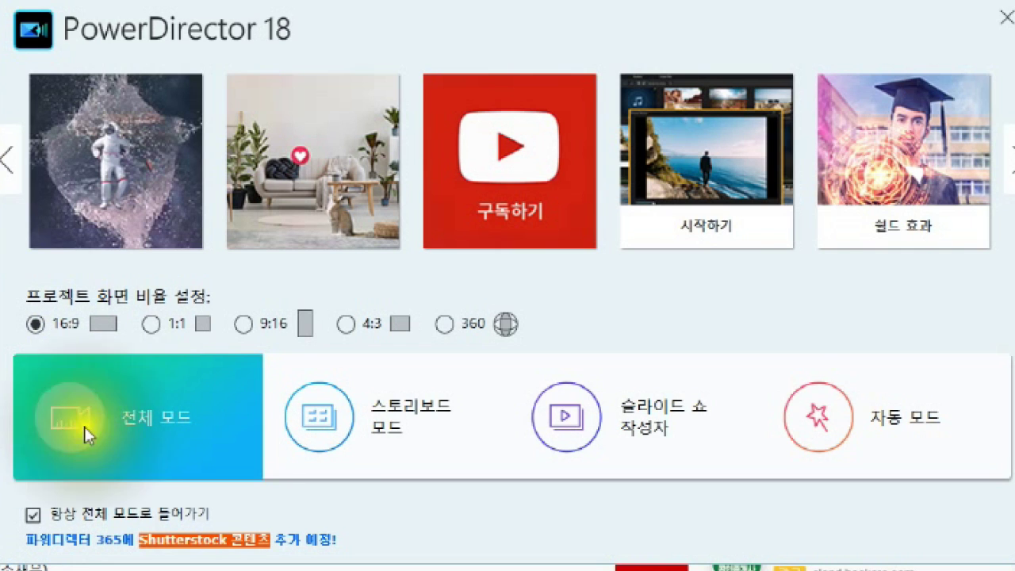
click(33, 513)
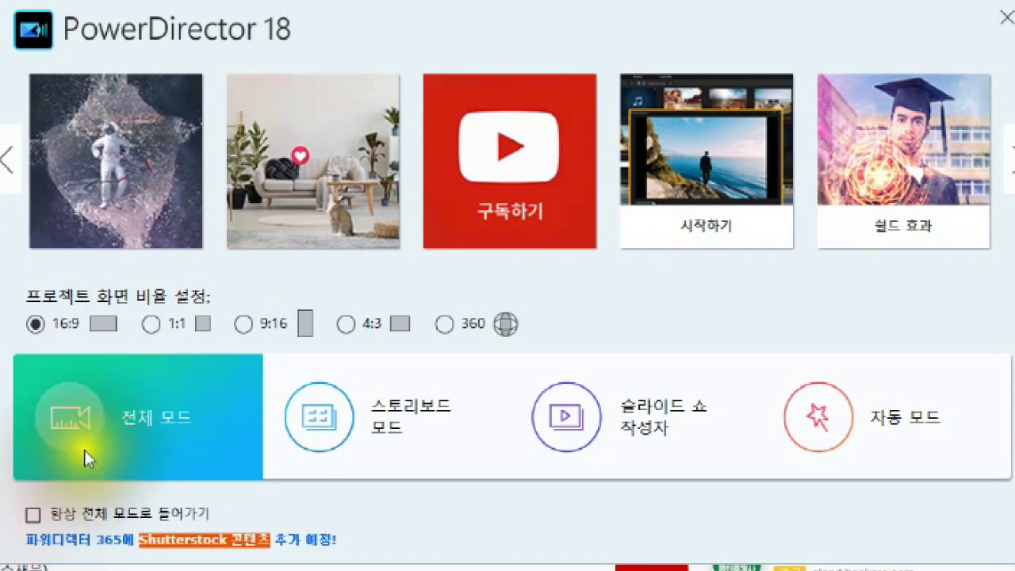
click(102, 410)
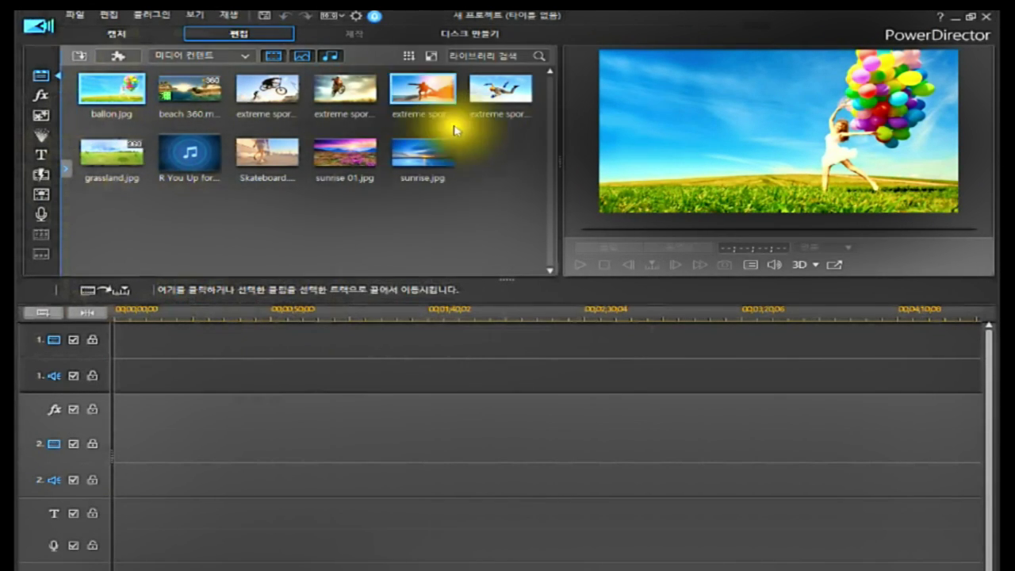
Switch the editing workspace to storyboard mode and back to timeline mode.
click(194, 14)
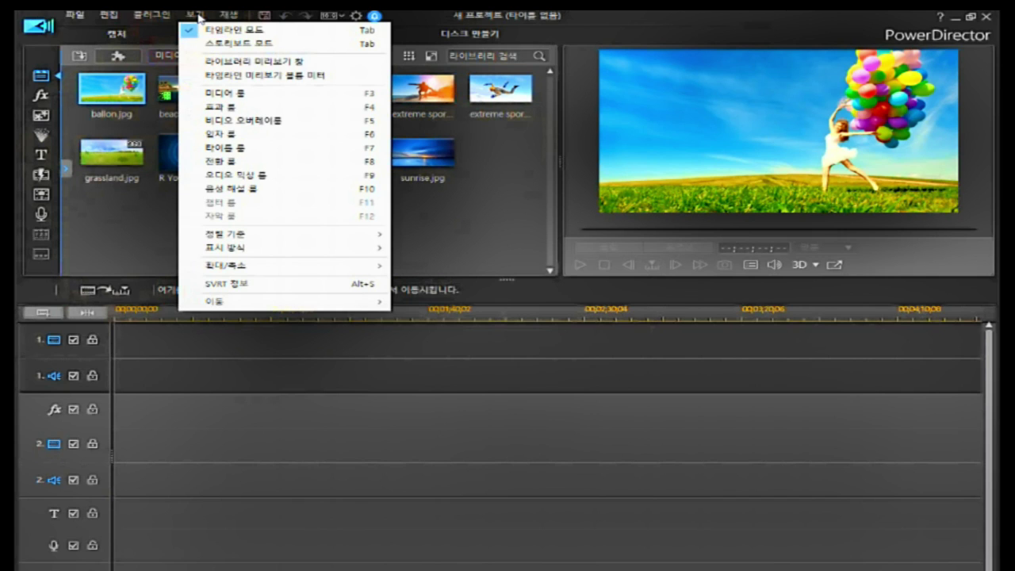
click(191, 45)
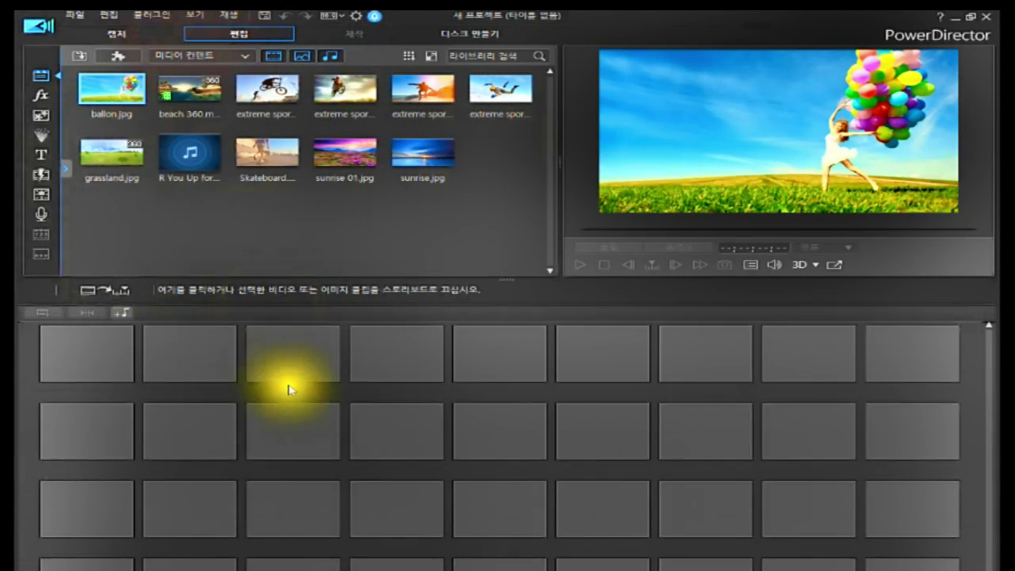
click(94, 369)
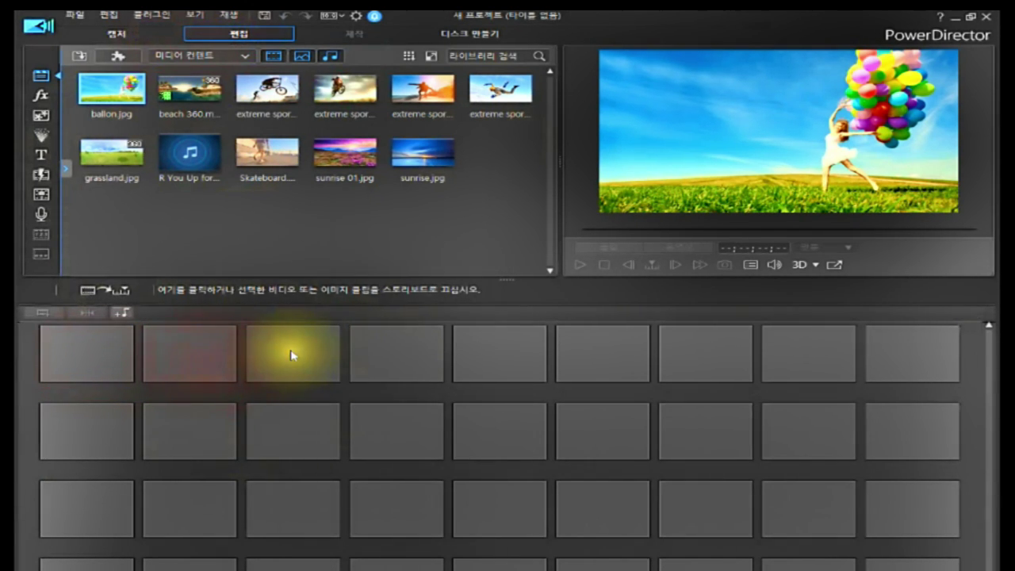
click(193, 16)
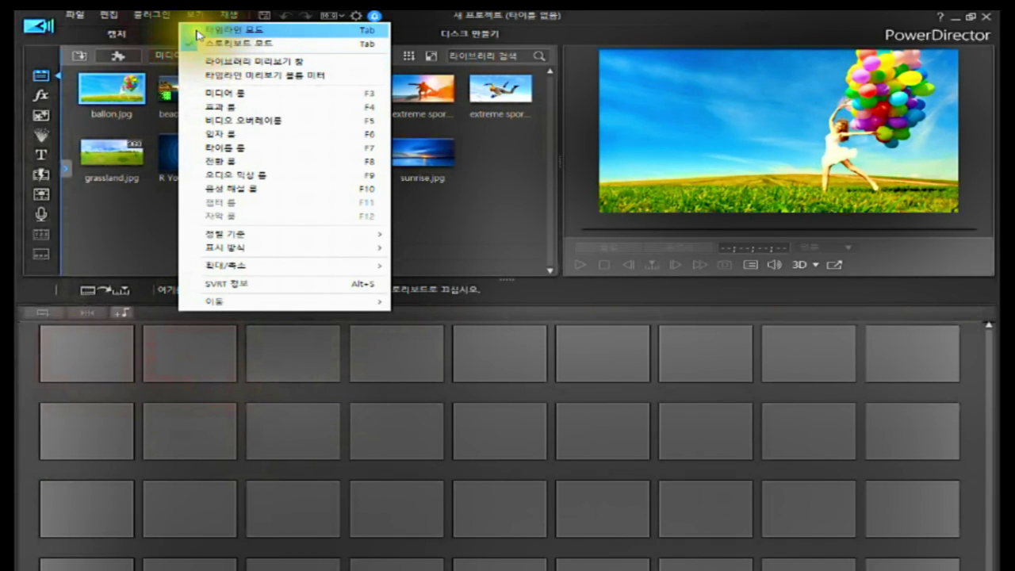
click(197, 33)
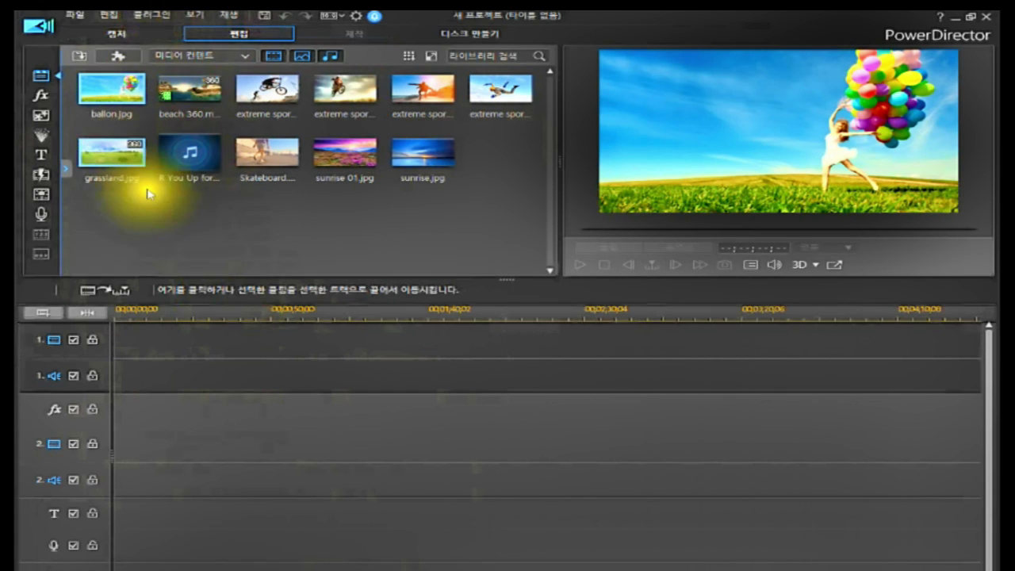
click(170, 237)
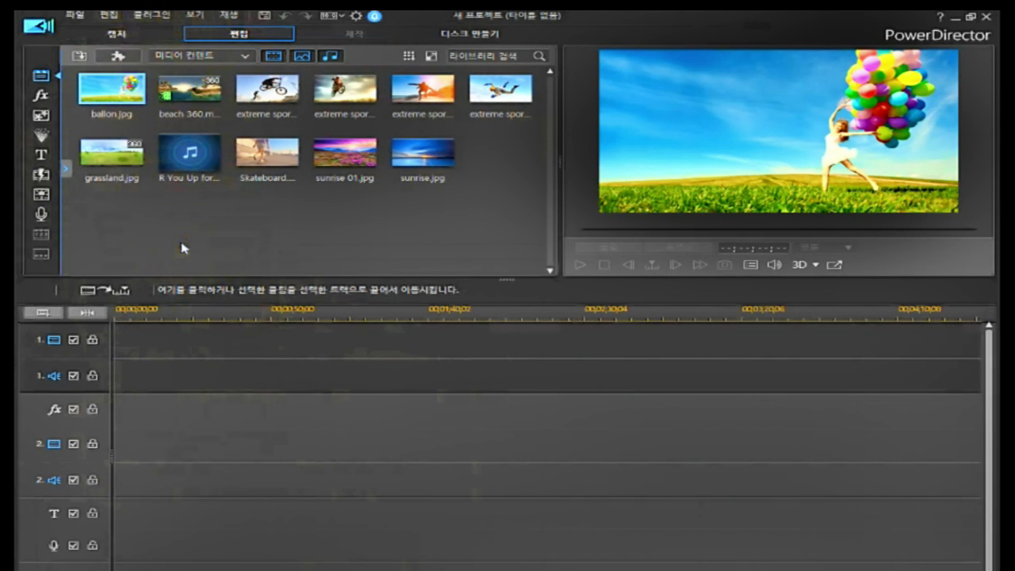
Open the program preferences (사용 환경 설정) and set the maximum undo levels to 40.
click(107, 15)
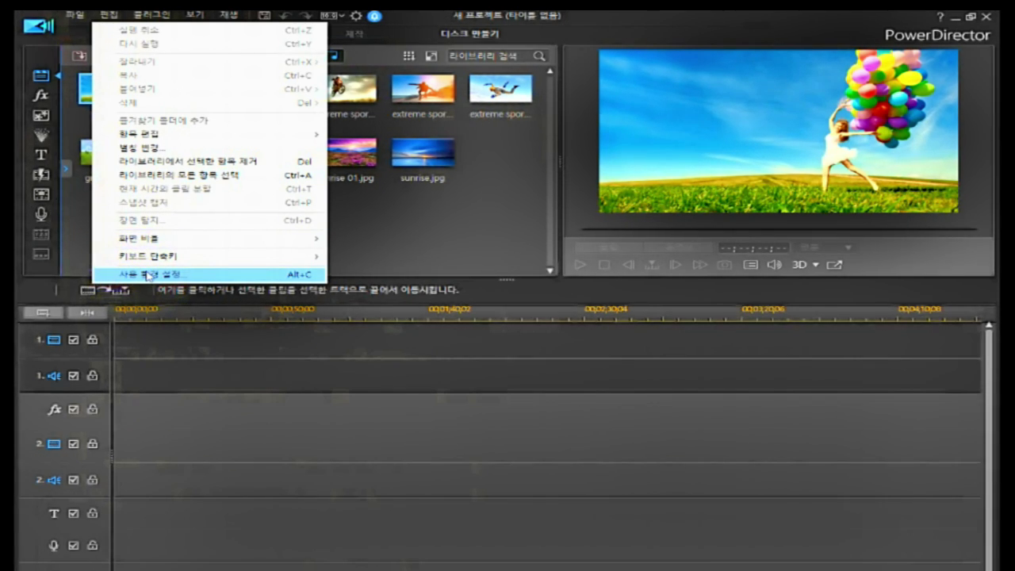
click(334, 25)
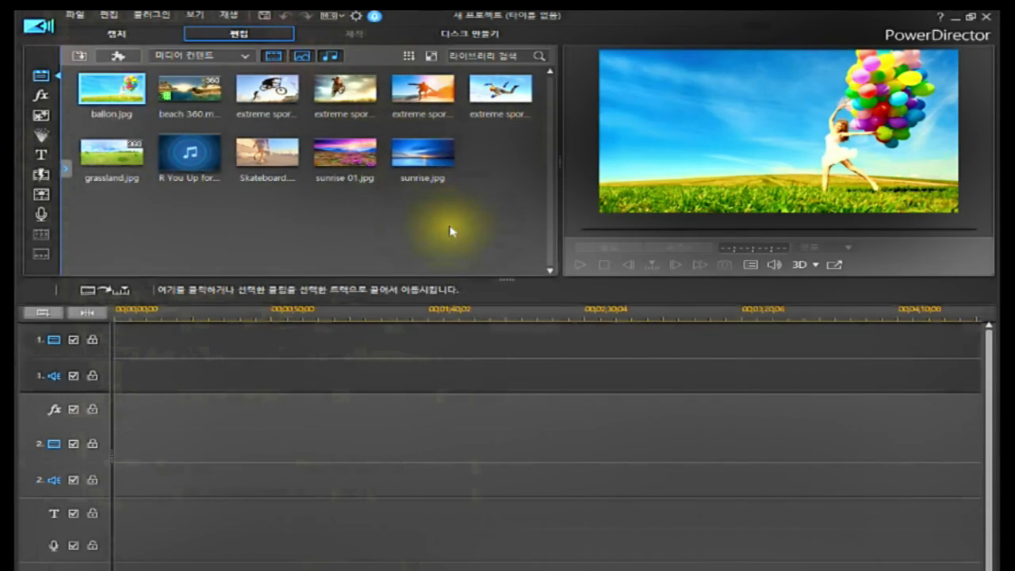
key(ctrl+alt+c)
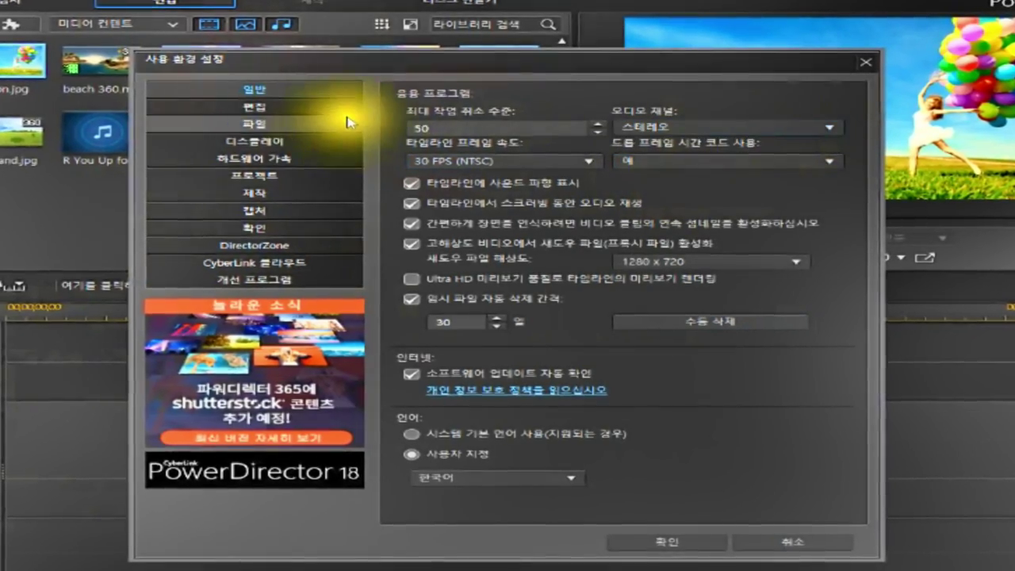
click(403, 128)
double_click(403, 125)
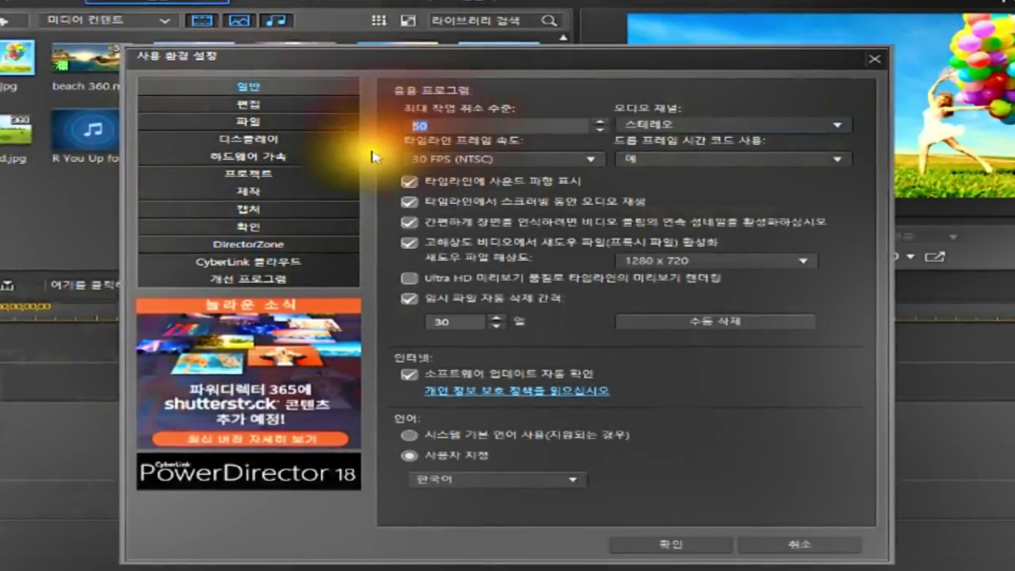
text(40)
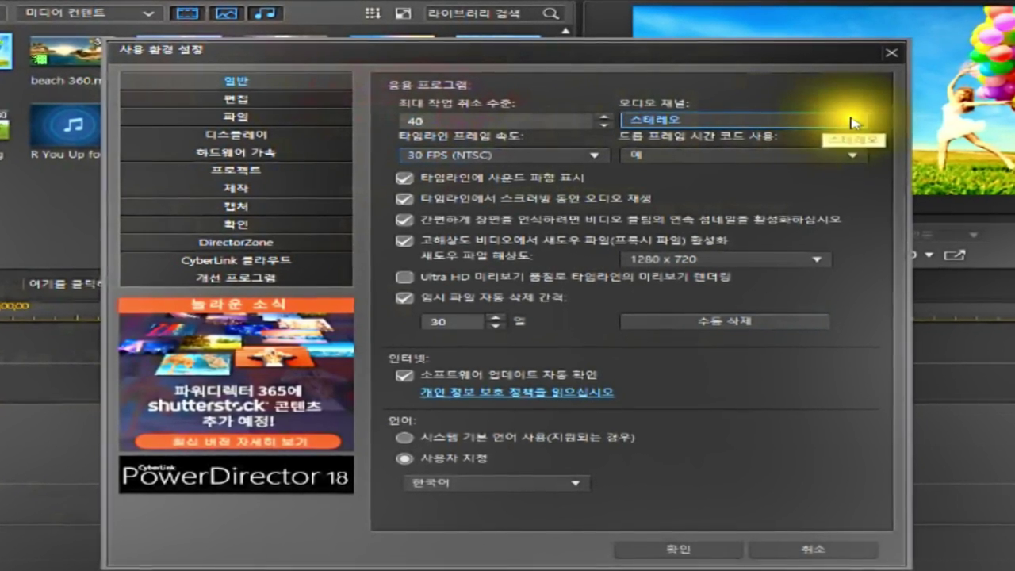
Try the 5.1 surround audio channel setting and return it to stereo (스테레오).
click(851, 120)
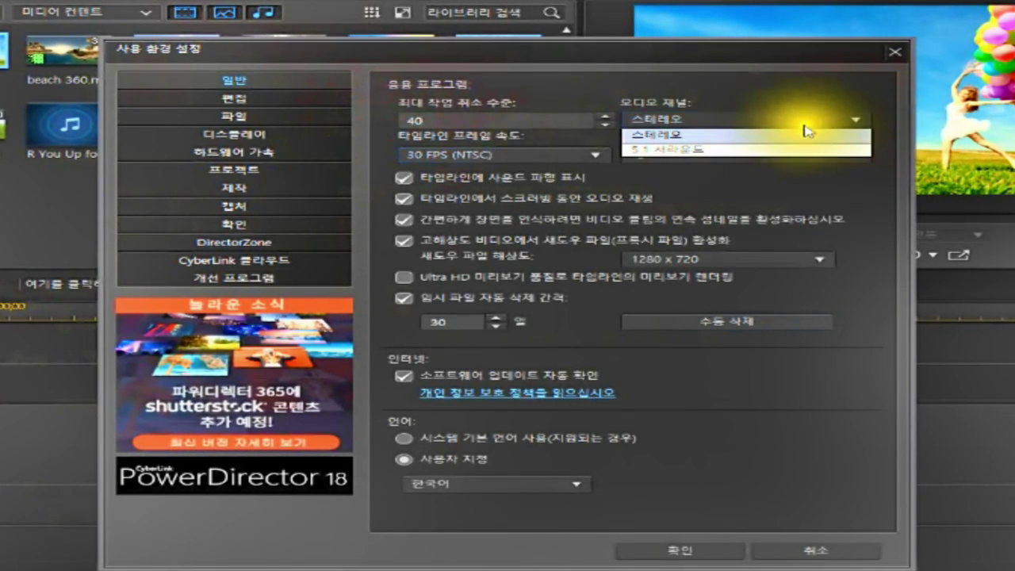
click(675, 149)
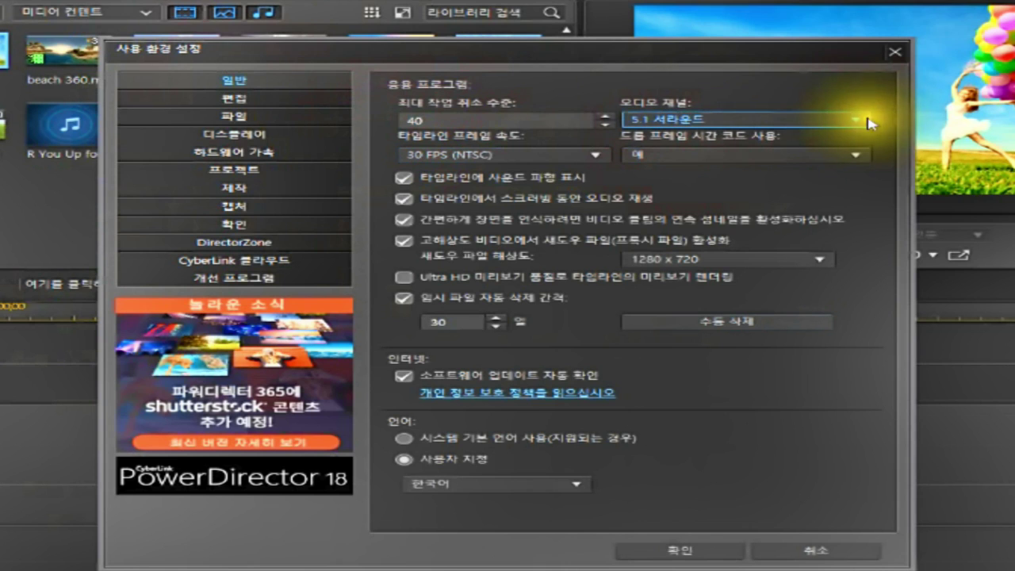
click(859, 117)
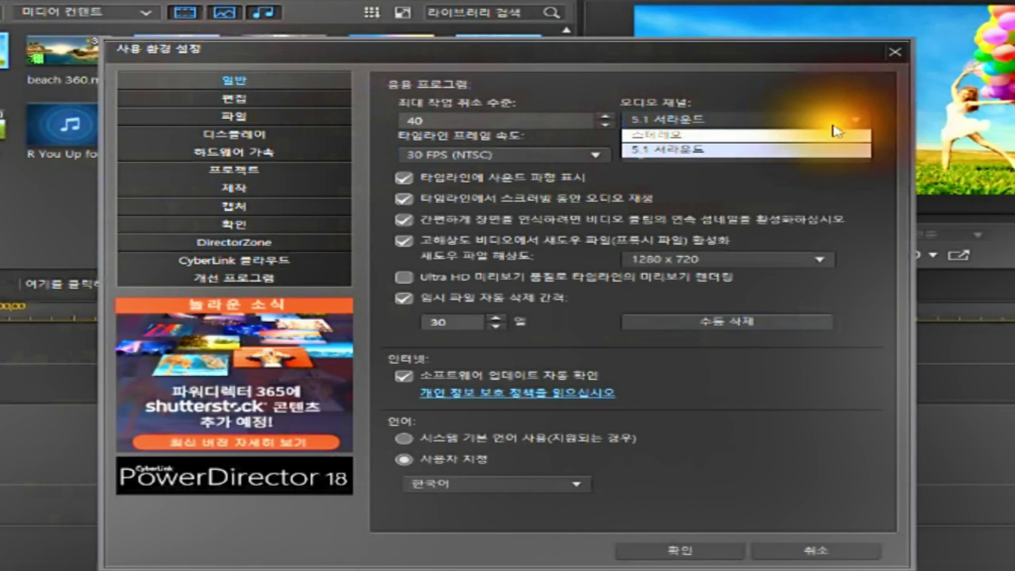
click(740, 133)
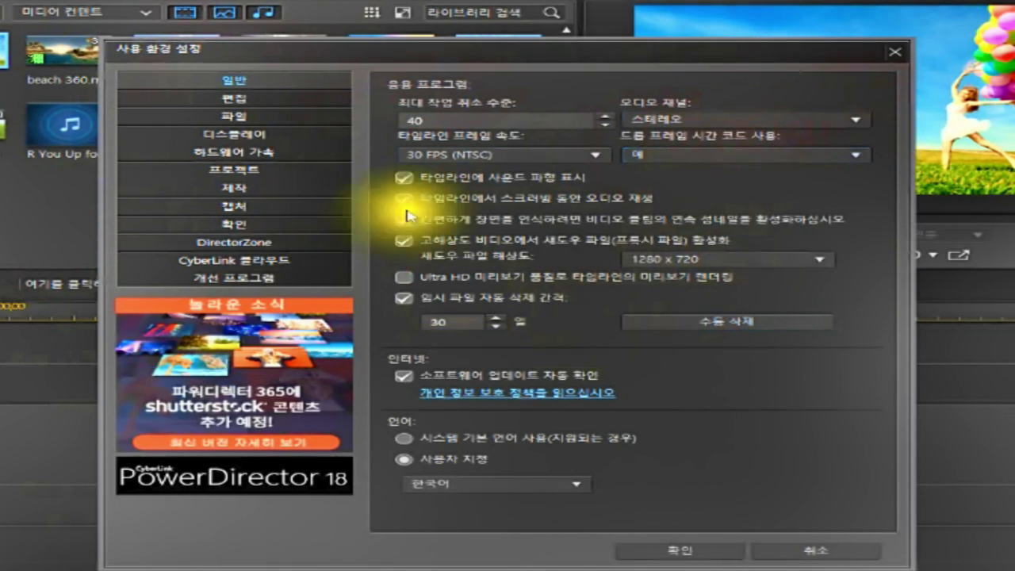
Choose 30 FPS (NTSC) as the timeline frame rate and 예 (Yes) for drop-frame time code.
click(596, 154)
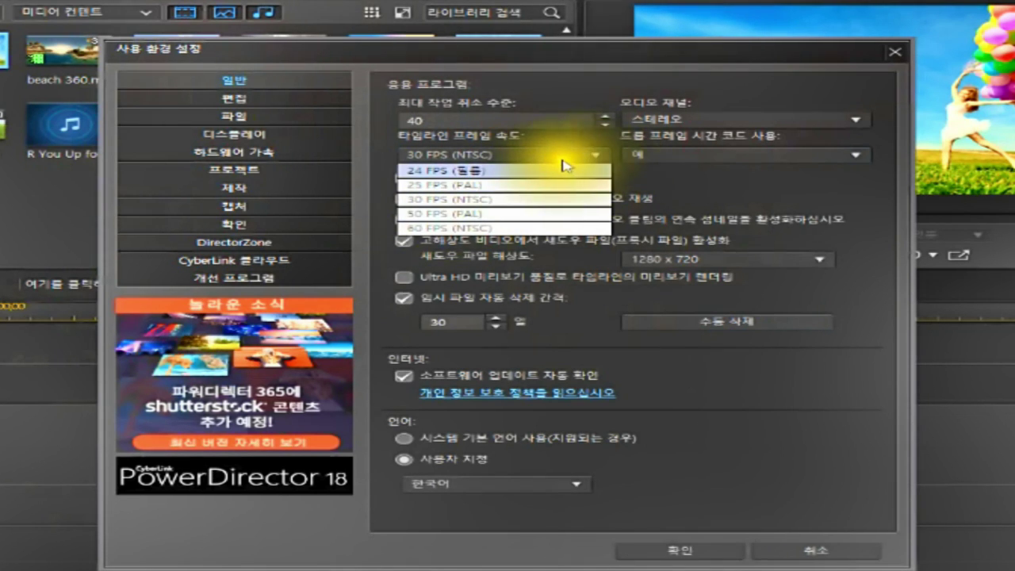
click(422, 204)
click(422, 205)
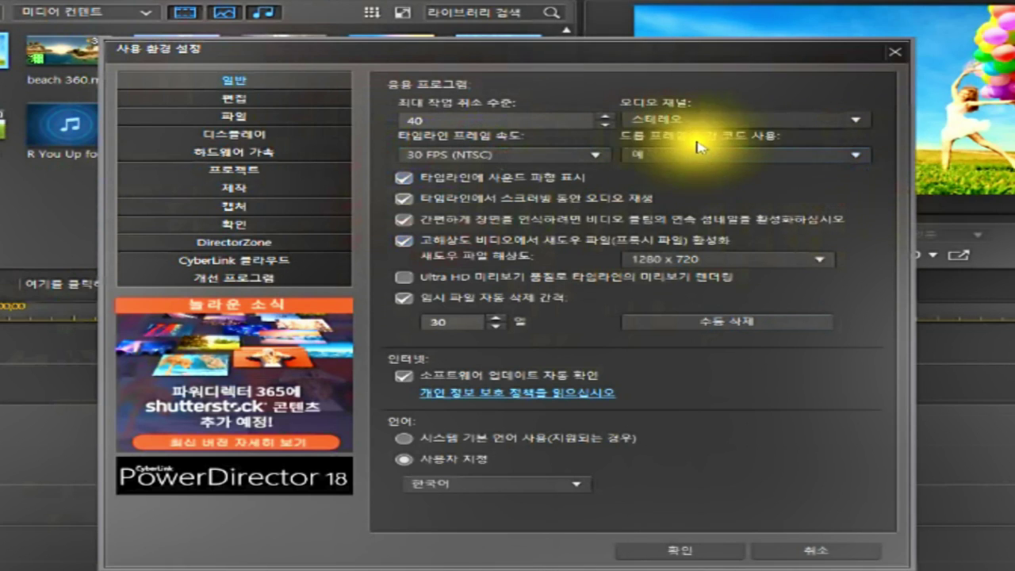
click(860, 154)
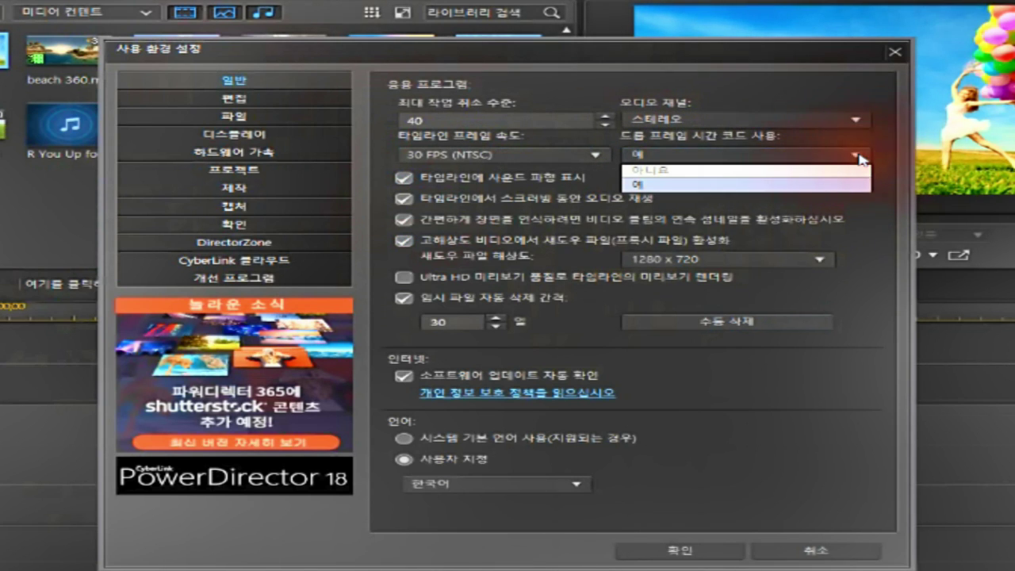
click(734, 184)
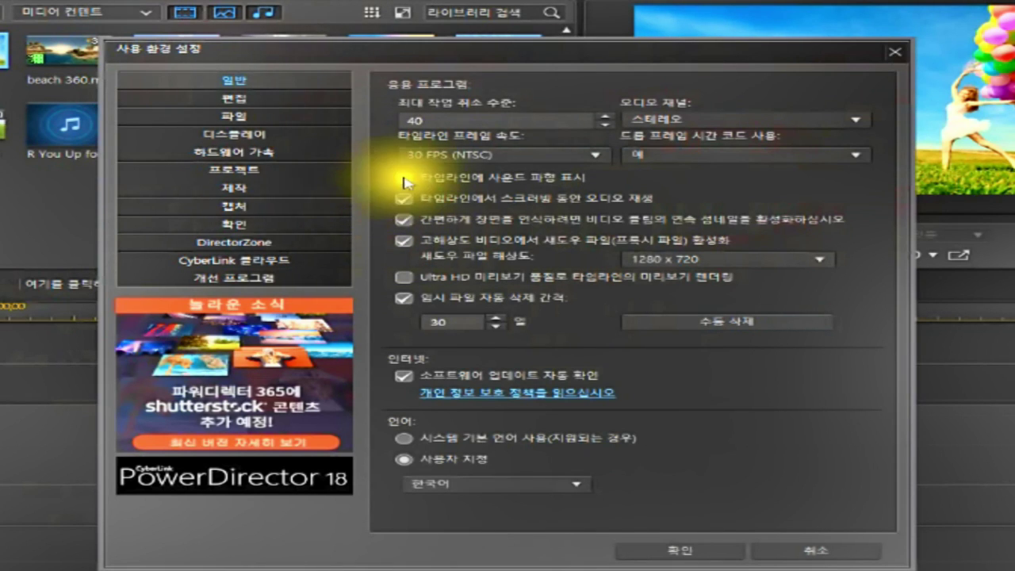
Compare the shadow file resolution choices for high-definition video and select 1280 x 720.
click(405, 242)
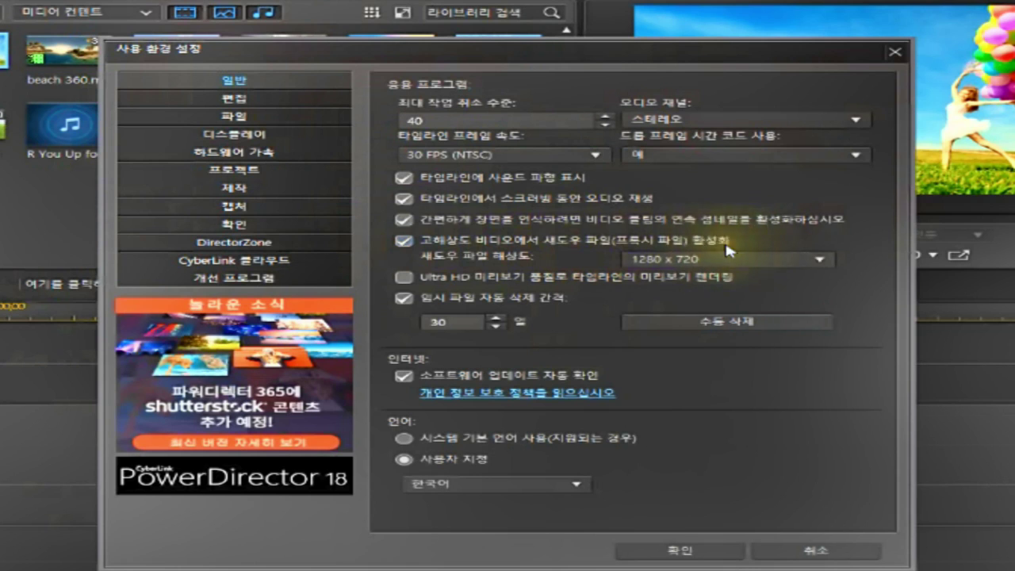
click(818, 260)
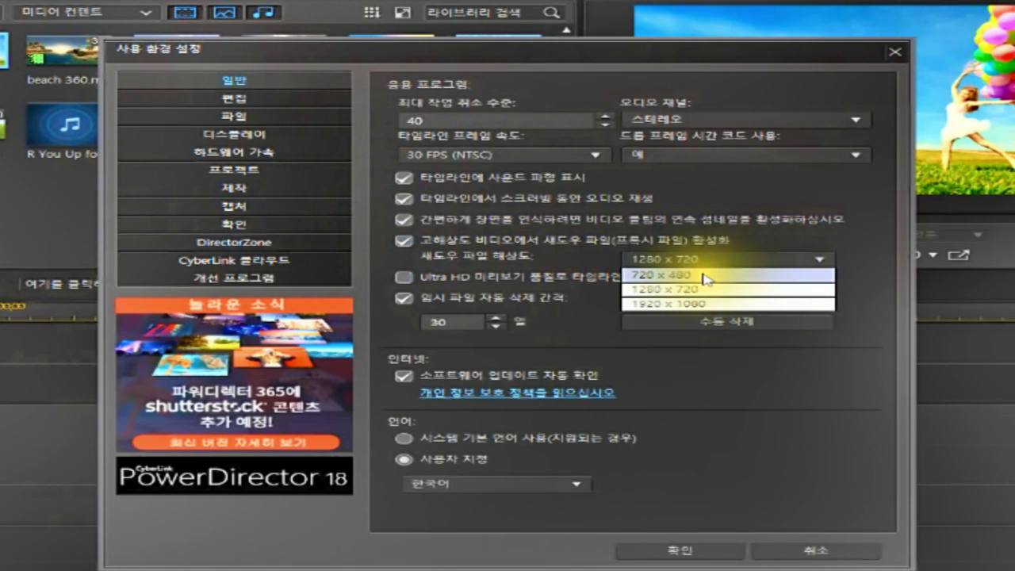
click(666, 304)
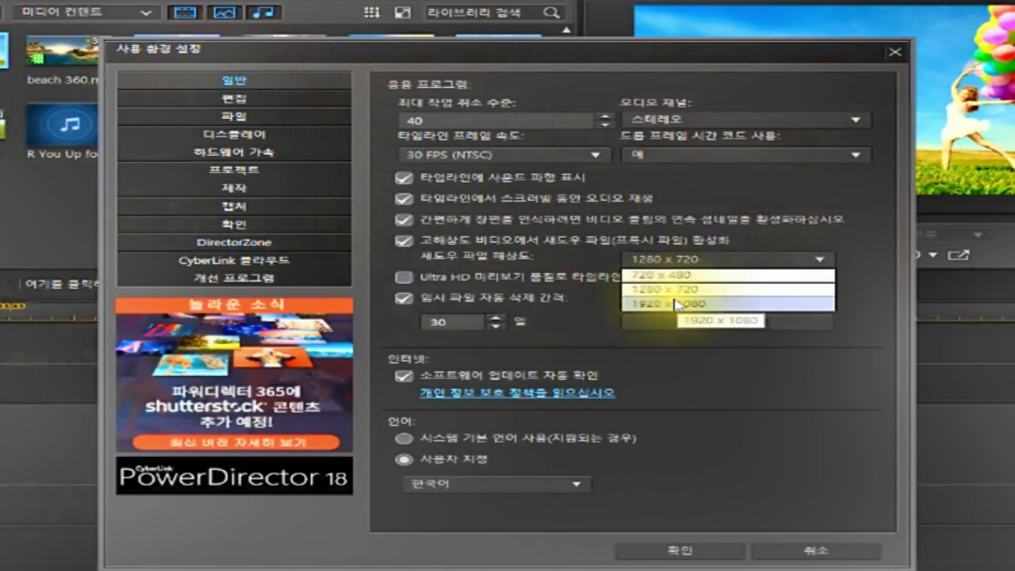
click(665, 304)
click(654, 297)
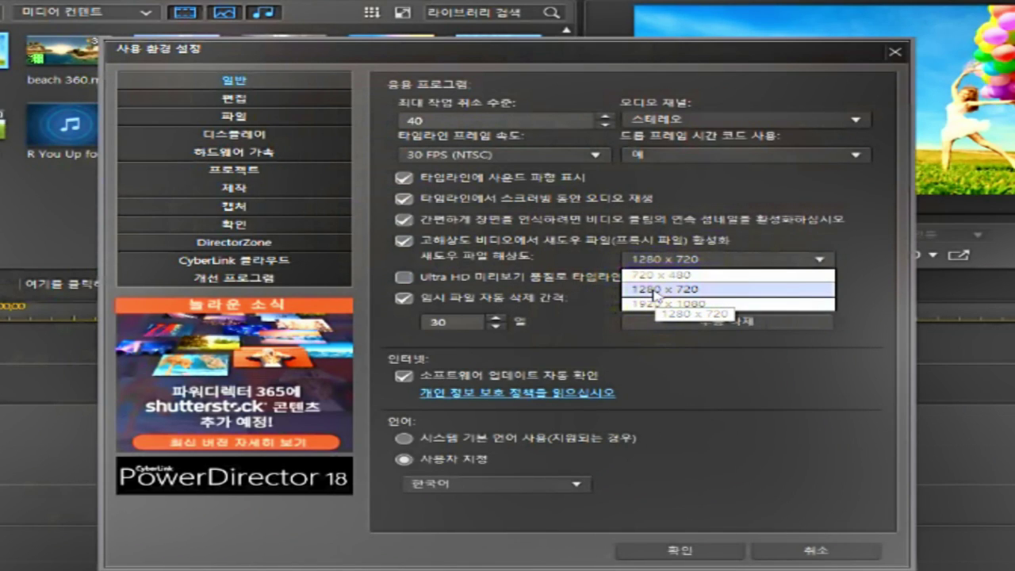
click(649, 278)
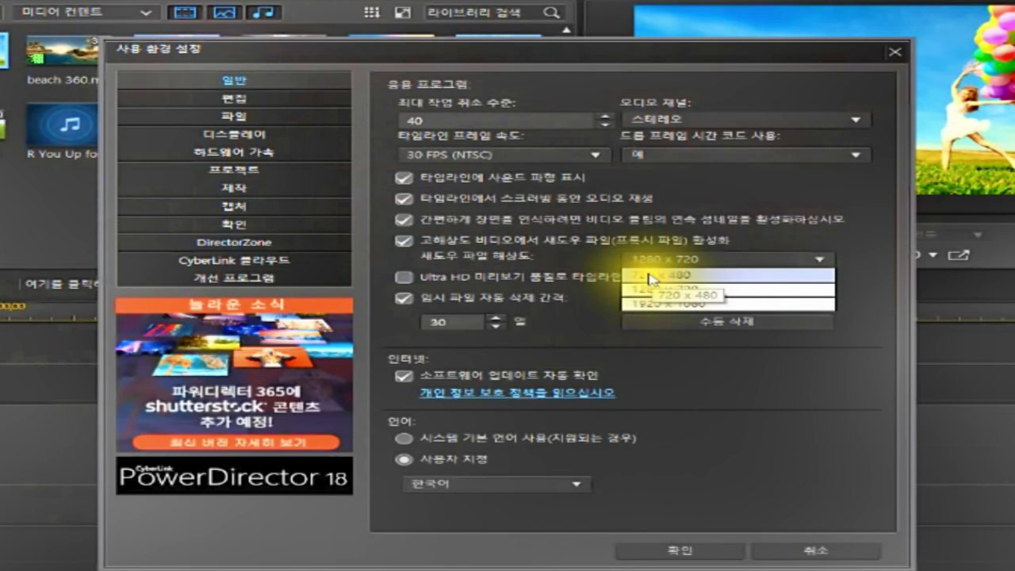
click(655, 296)
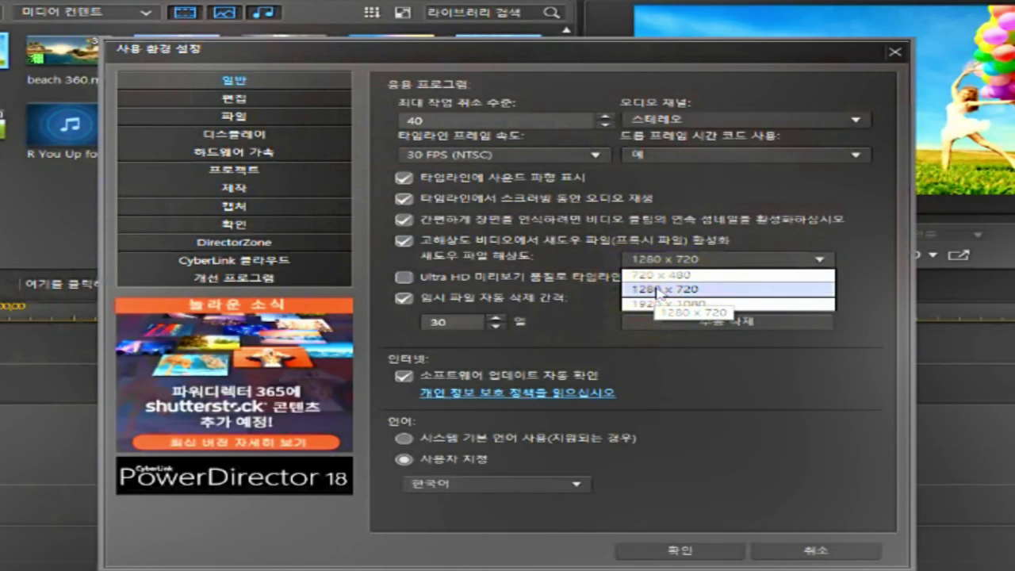
click(657, 292)
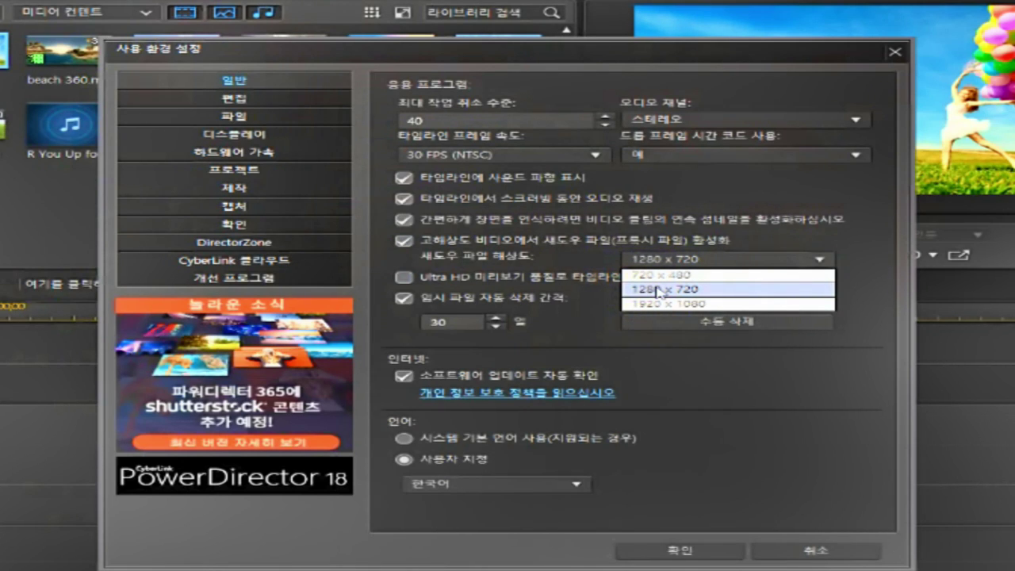
click(658, 292)
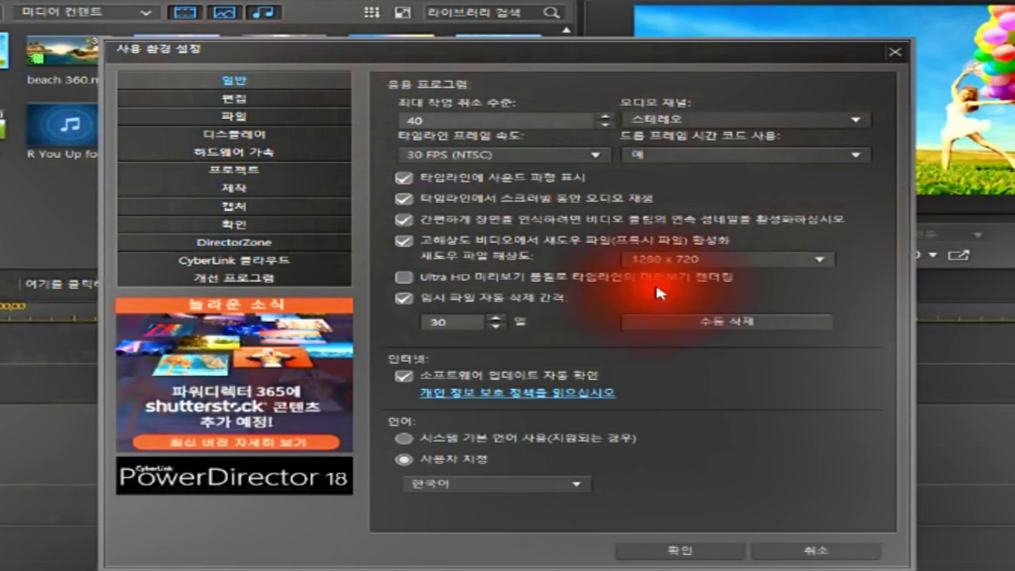
Toggle the option to render timeline previews in Ultra HD quality.
click(404, 279)
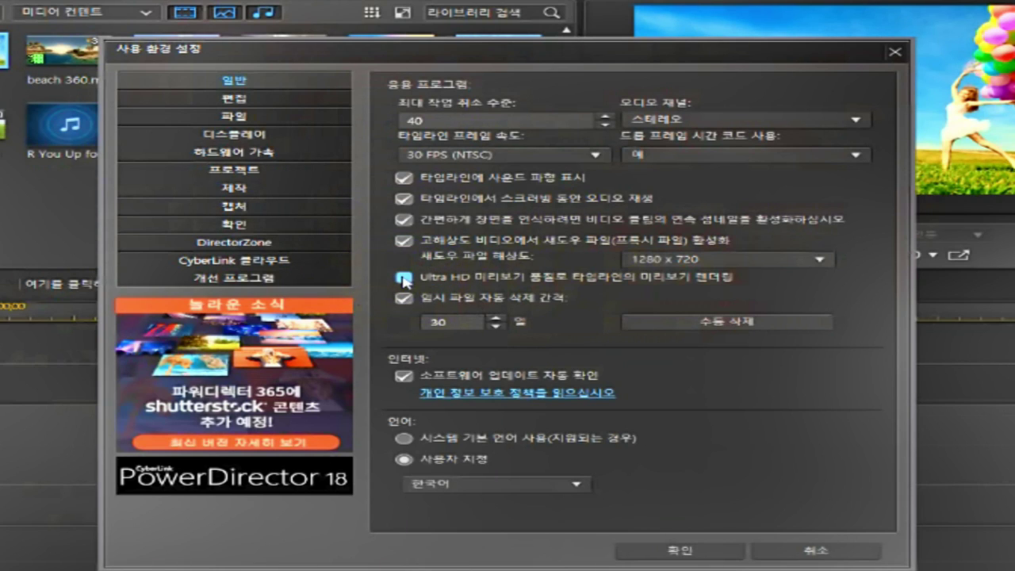
click(406, 280)
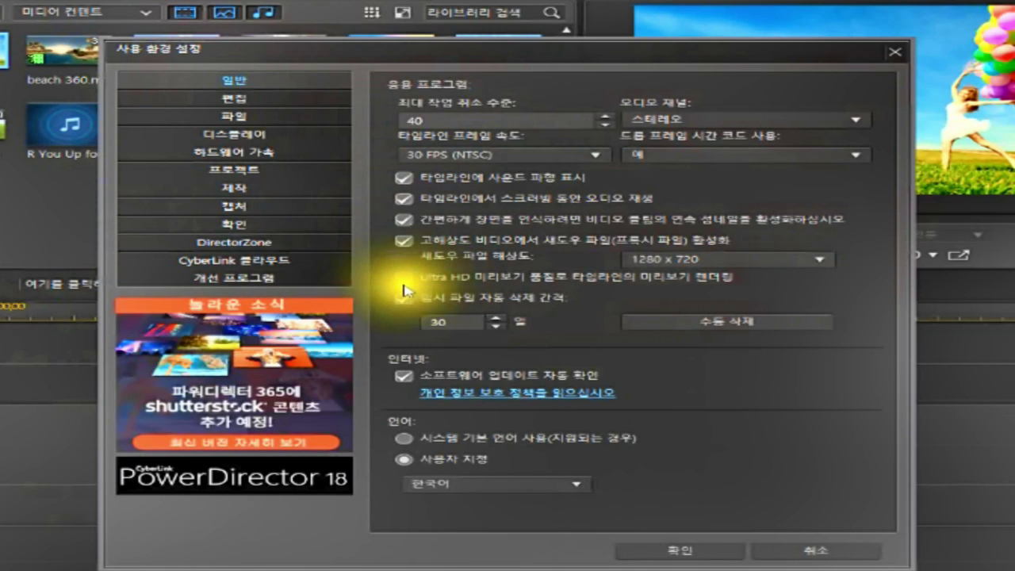
Toggle Ultra HD timeline preview rendering and try a 10-day interval for automatic temporary file deletion.
click(403, 279)
click(404, 279)
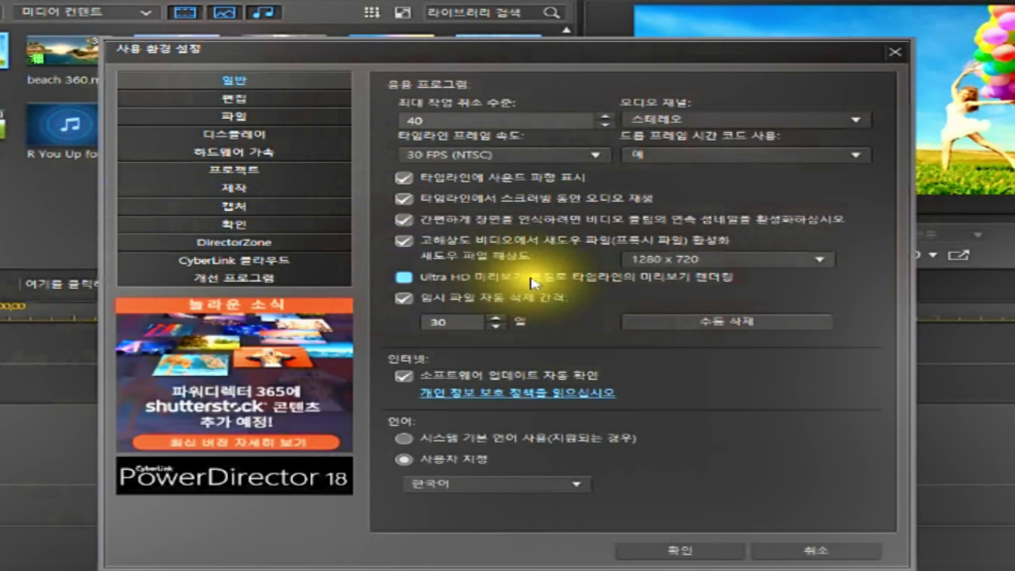
click(404, 299)
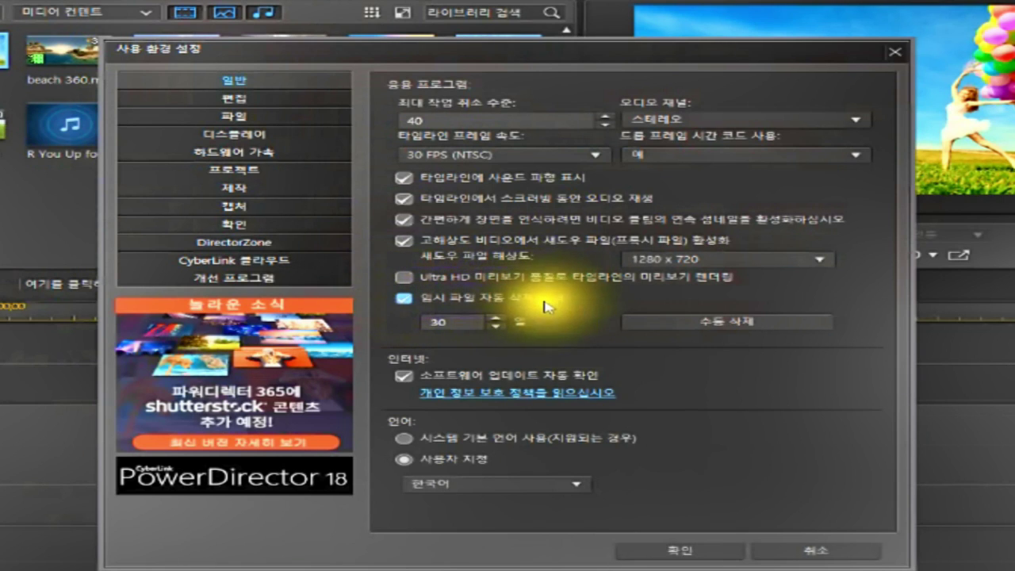
click(464, 321)
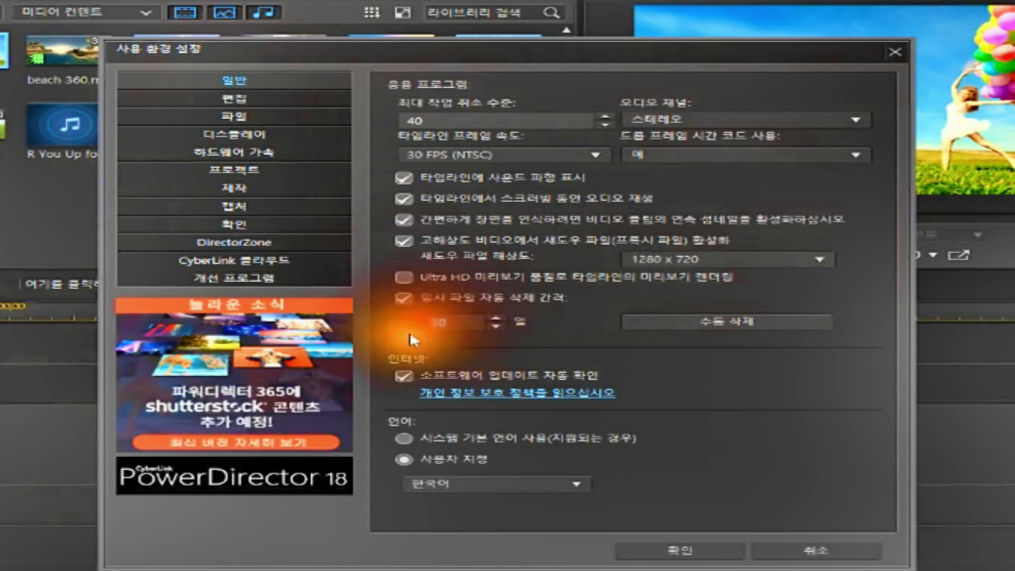
text(10)
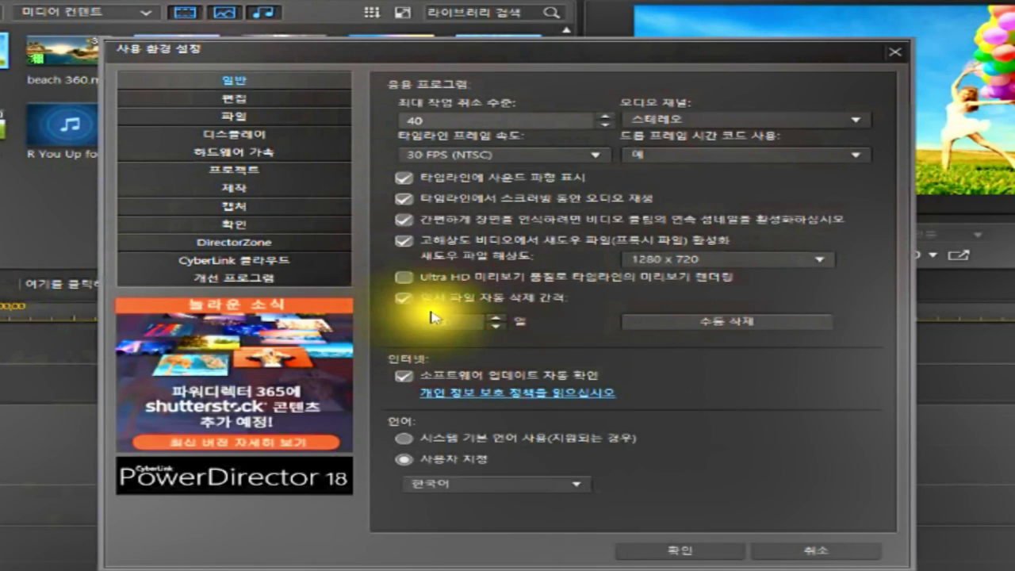
click(341, 314)
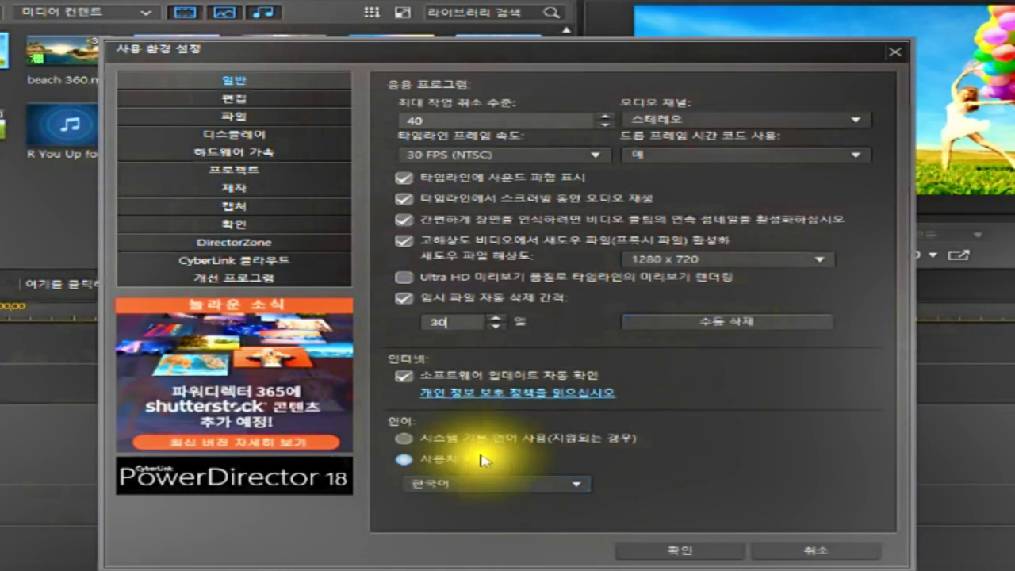
Try the system default language, return to the custom language option and look through the available languages.
click(404, 439)
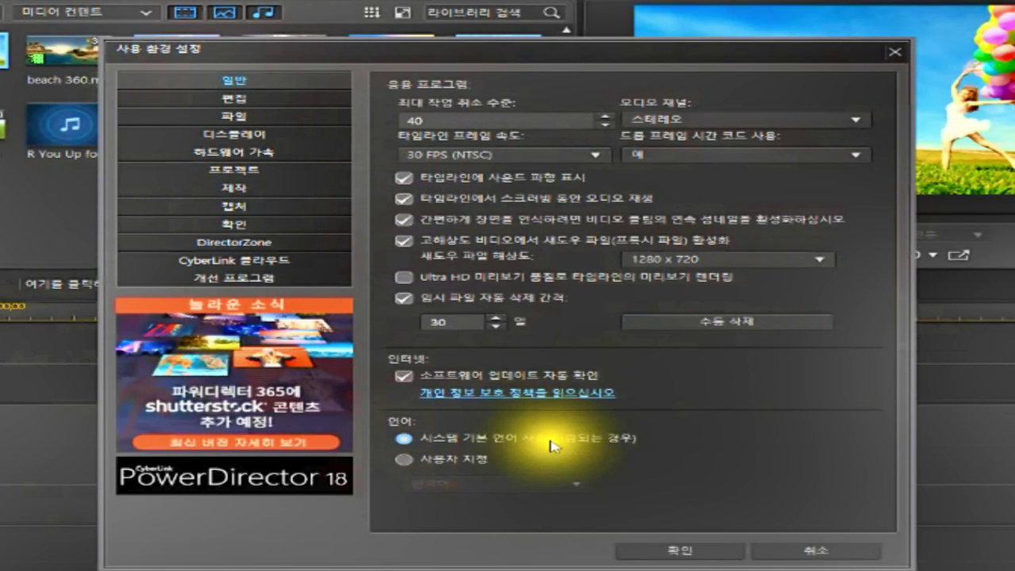
click(405, 460)
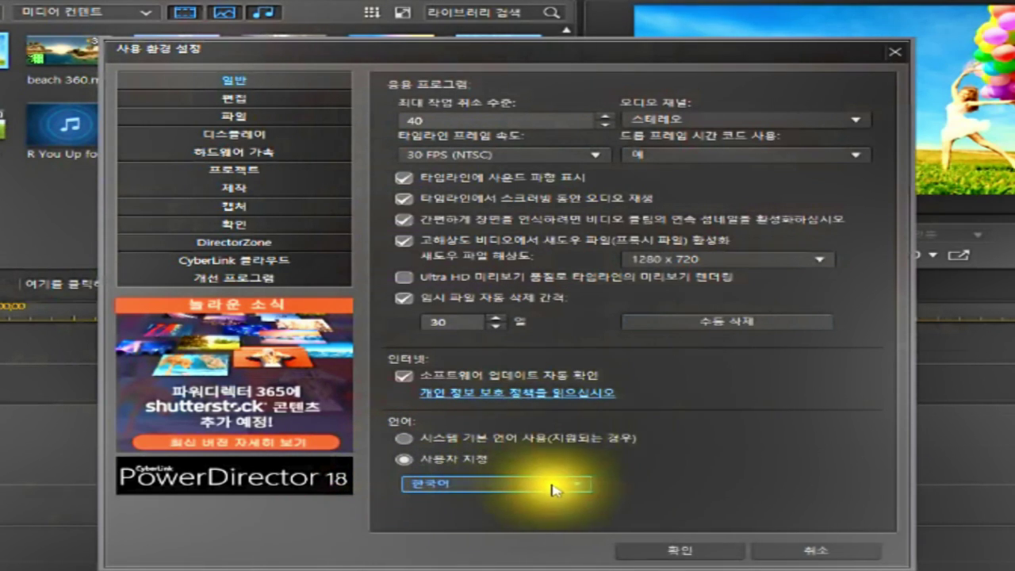
click(579, 484)
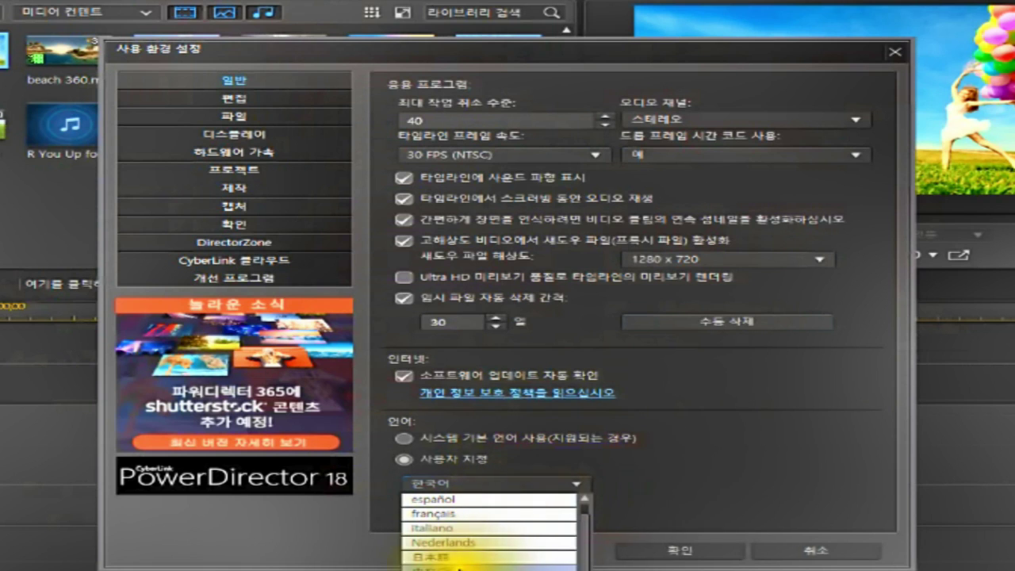
key(Escape)
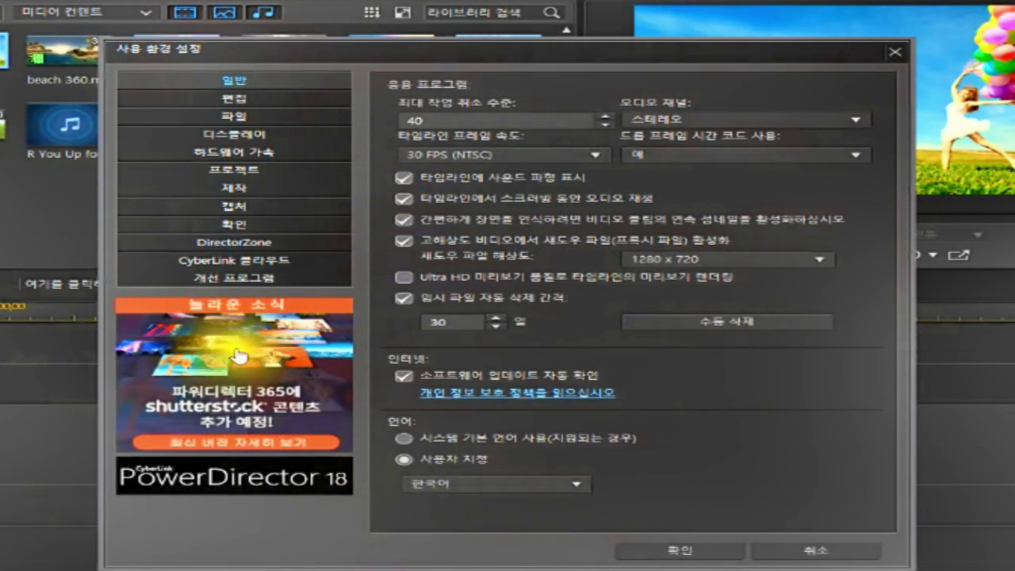
Open the editing (편집) preferences and choose 오버랩 (Overlap) as the default transition behavior.
click(251, 101)
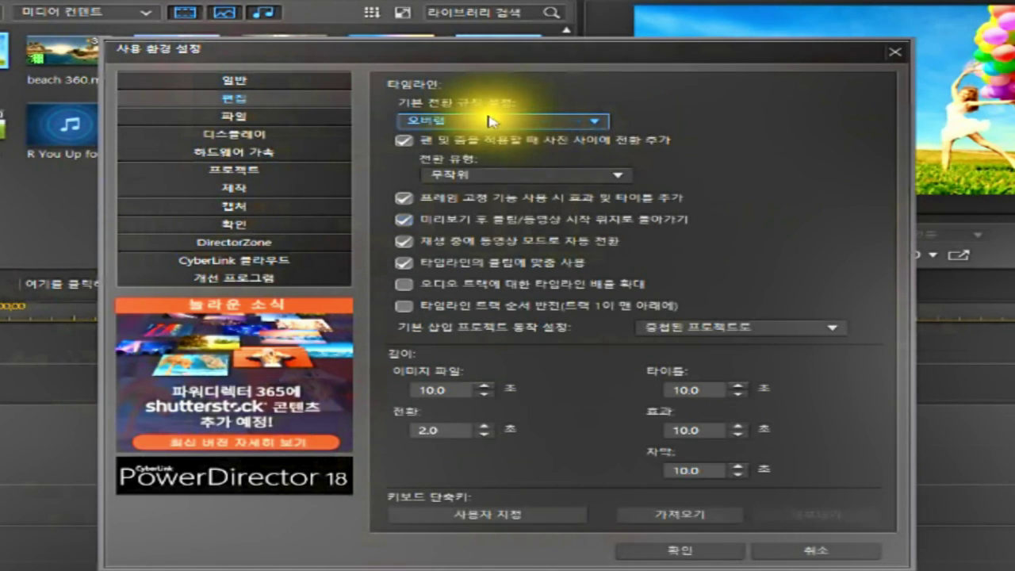
click(602, 123)
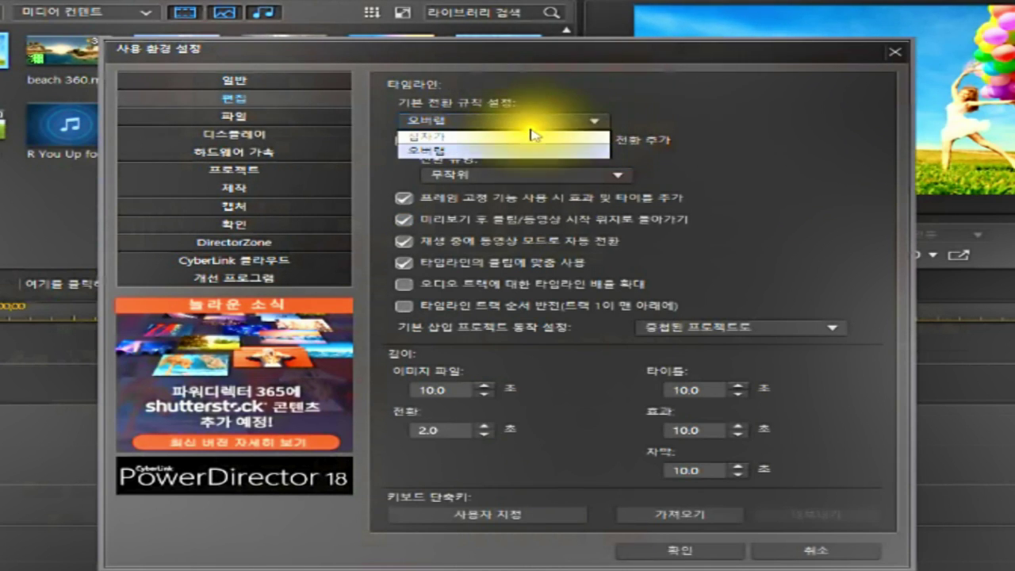
click(487, 151)
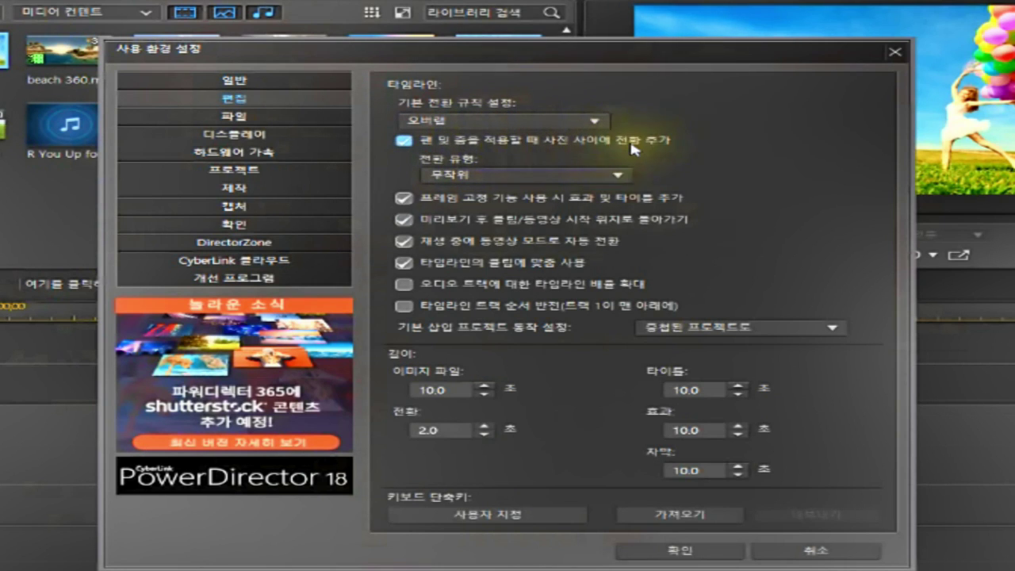
Compare the transition types for use between photos and choose 무작위 (Random).
click(619, 175)
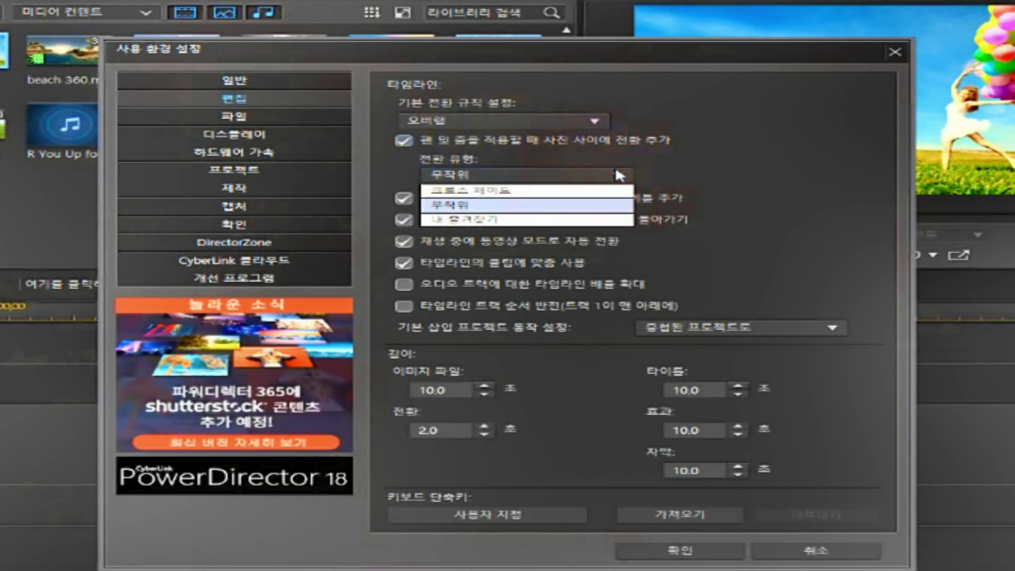
click(551, 197)
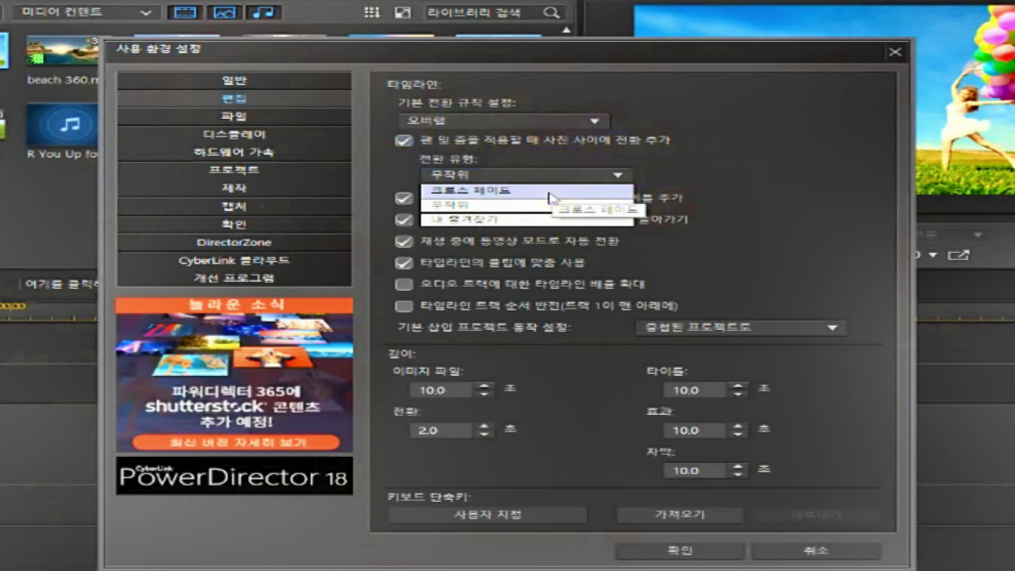
click(531, 208)
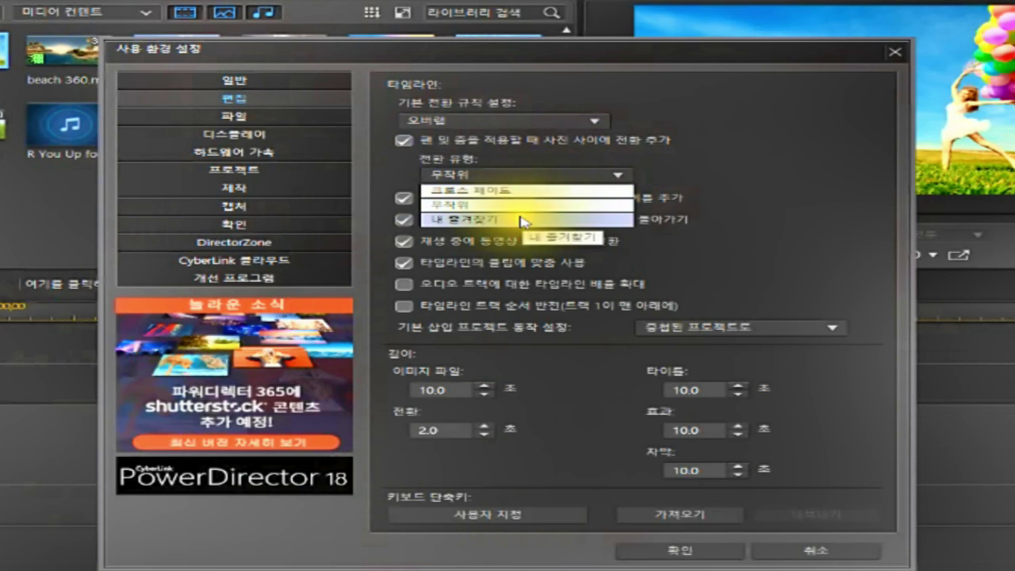
click(469, 205)
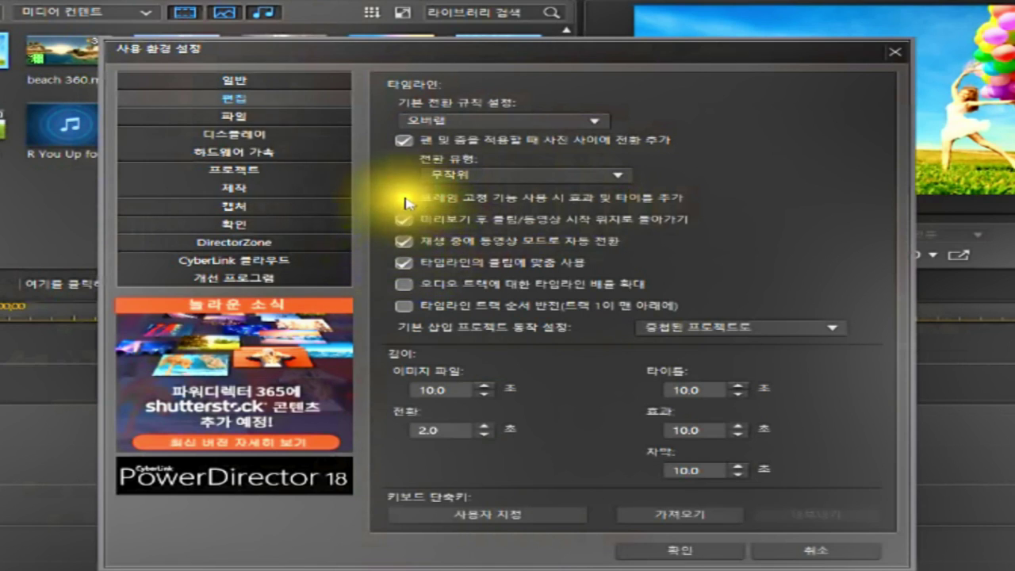
Try the timeline options for snapping to clips, scaling audio tracks and reversing the track order.
click(403, 264)
click(580, 309)
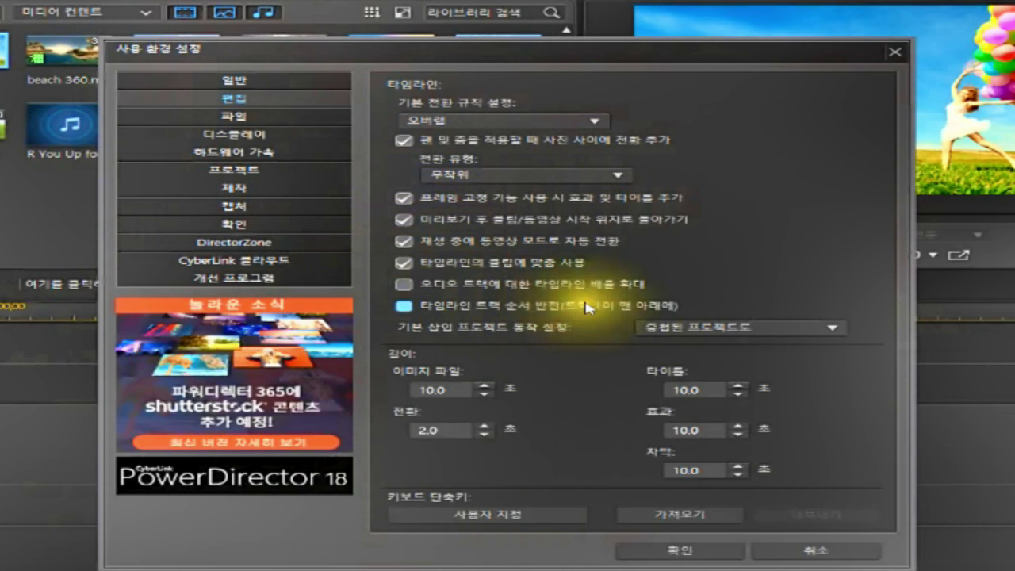
click(587, 308)
click(476, 286)
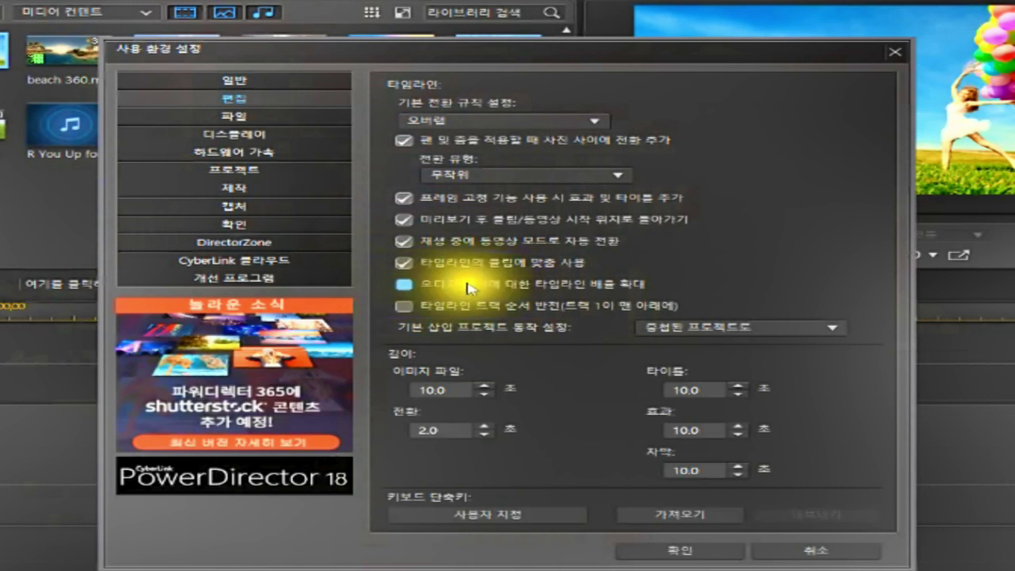
click(469, 287)
click(488, 309)
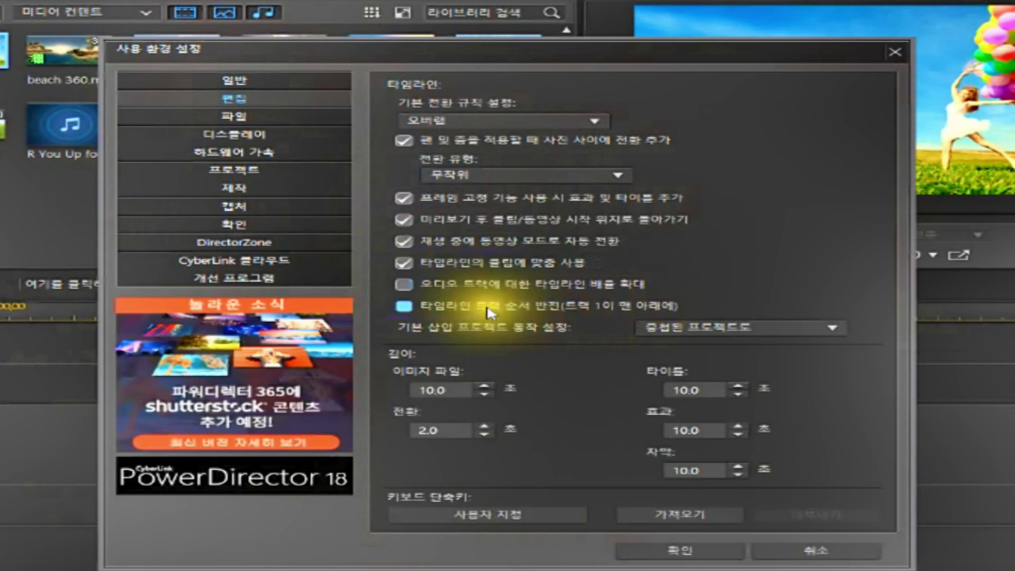
click(555, 308)
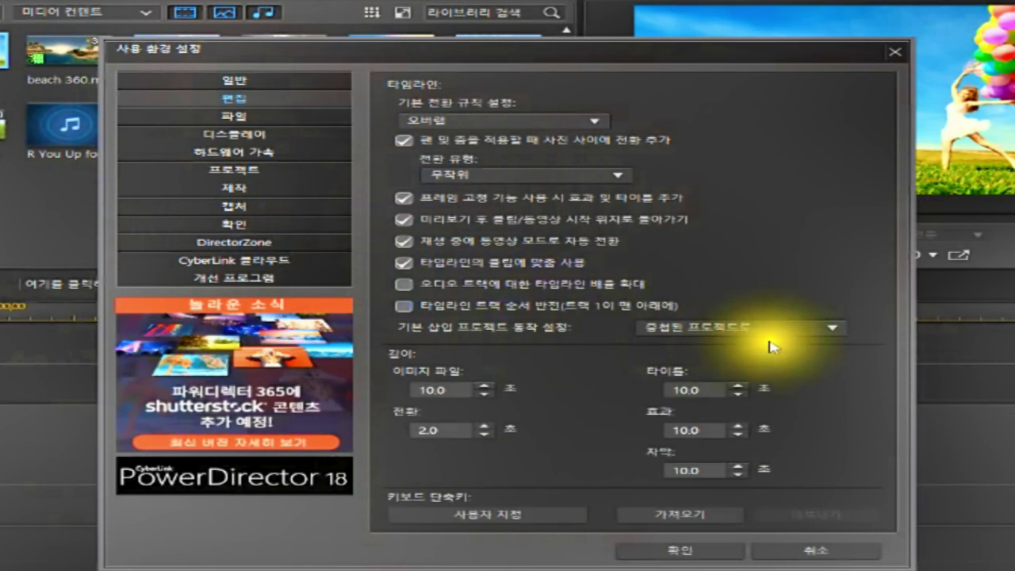
Choose 중첩된 프로젝트로 (as nested project) as the default behavior for inserted projects.
click(833, 327)
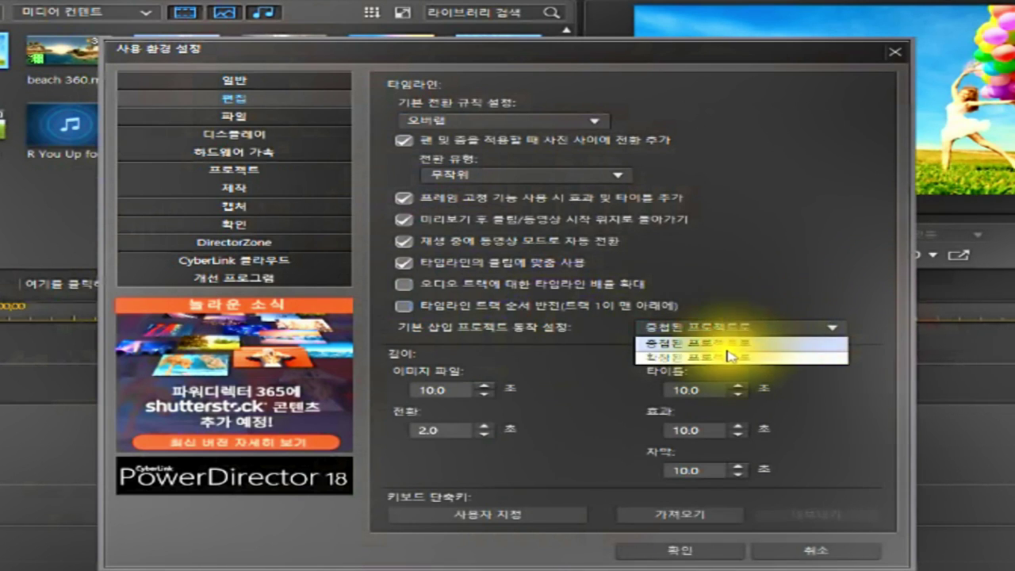
click(719, 341)
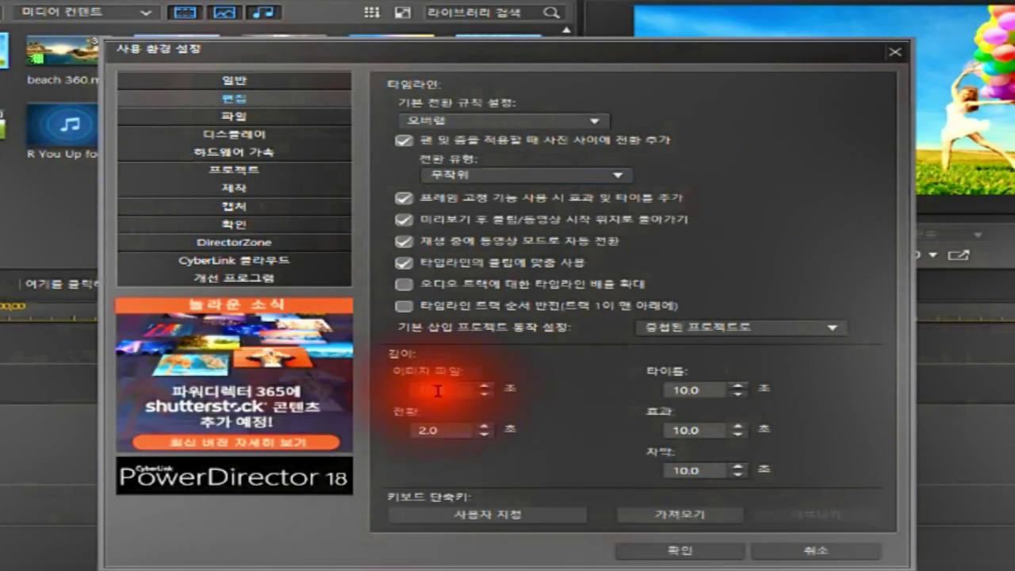
Set the default durations of image files, titles, effects and subtitles to 20 seconds each.
drag(445, 389, 416, 390)
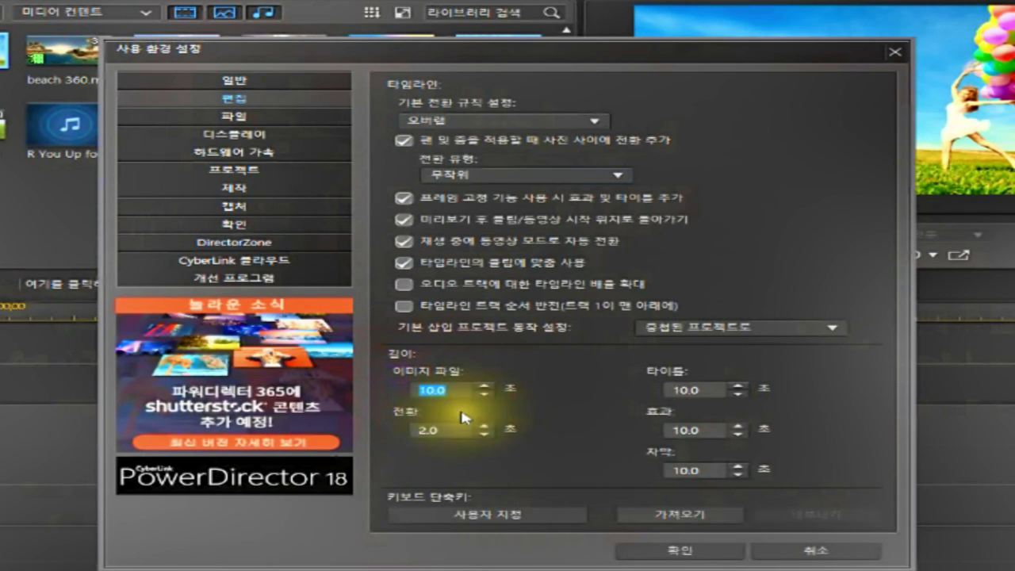
text(20)
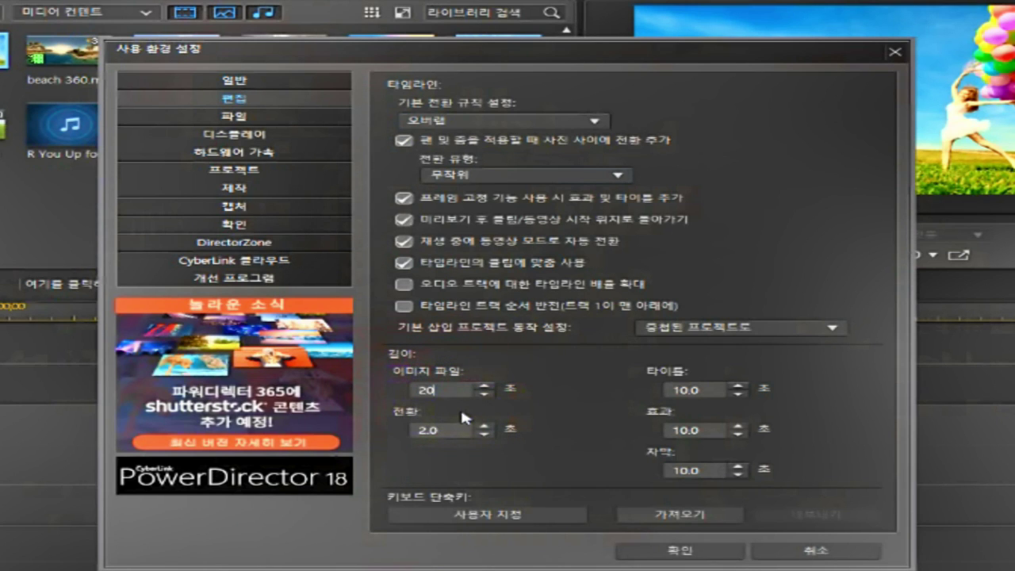
drag(710, 392, 659, 390)
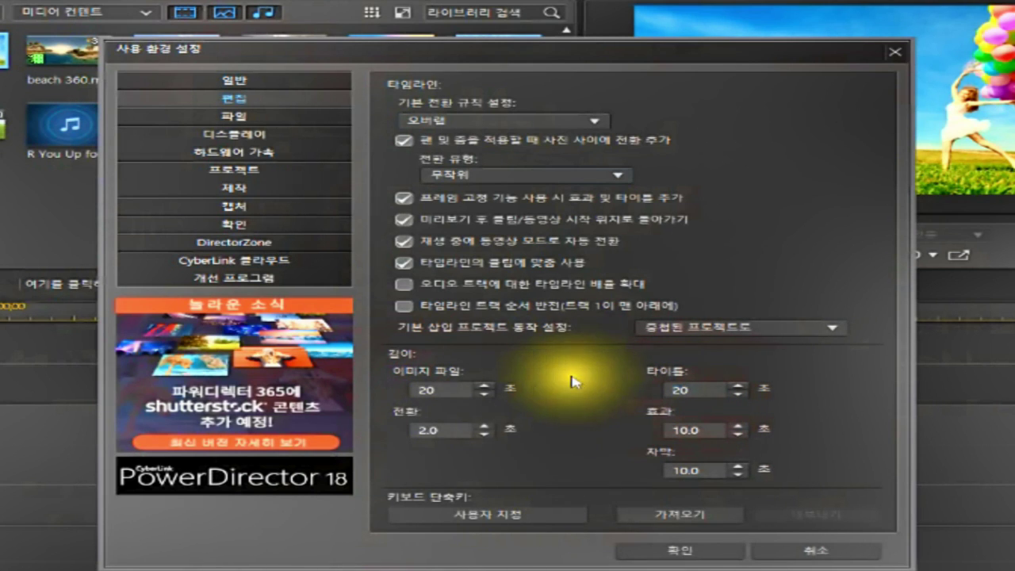
double_click(427, 429)
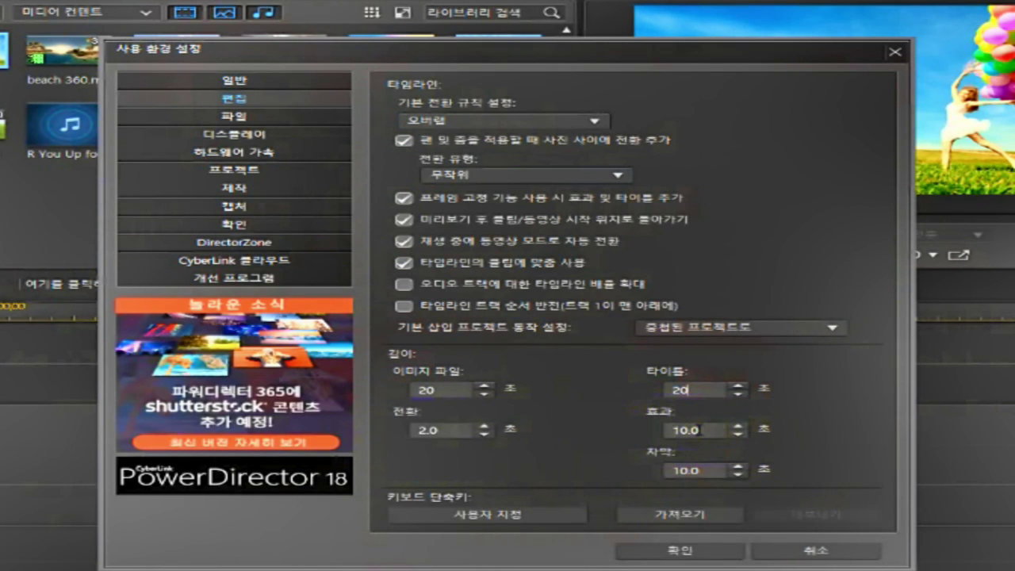
double_click(699, 430)
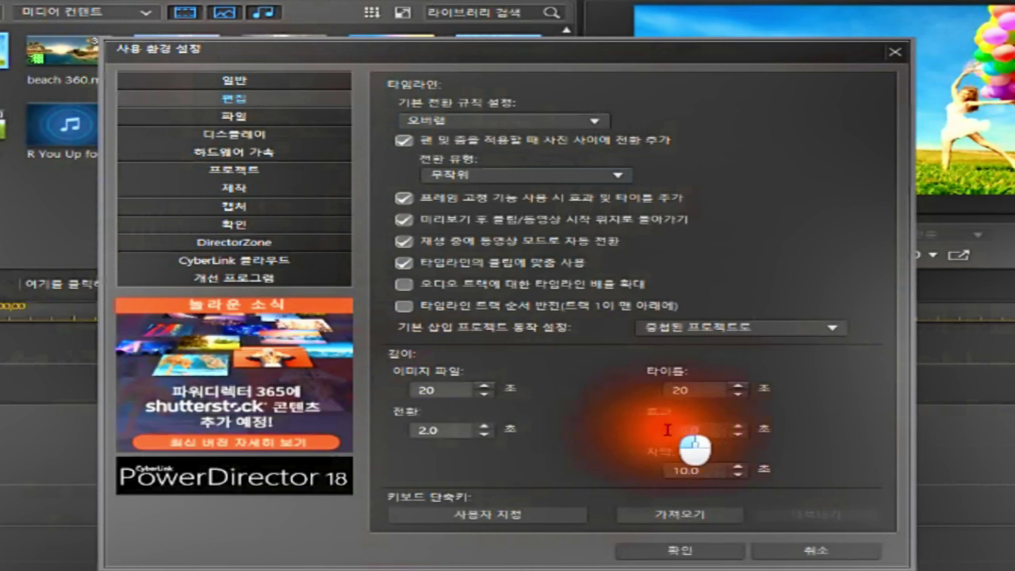
text(20)
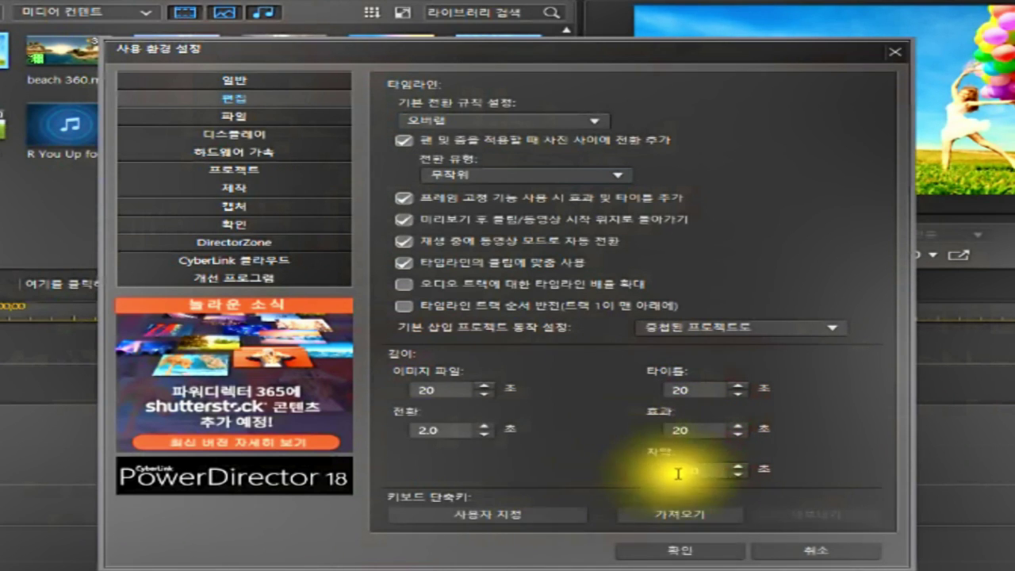
drag(724, 472, 649, 473)
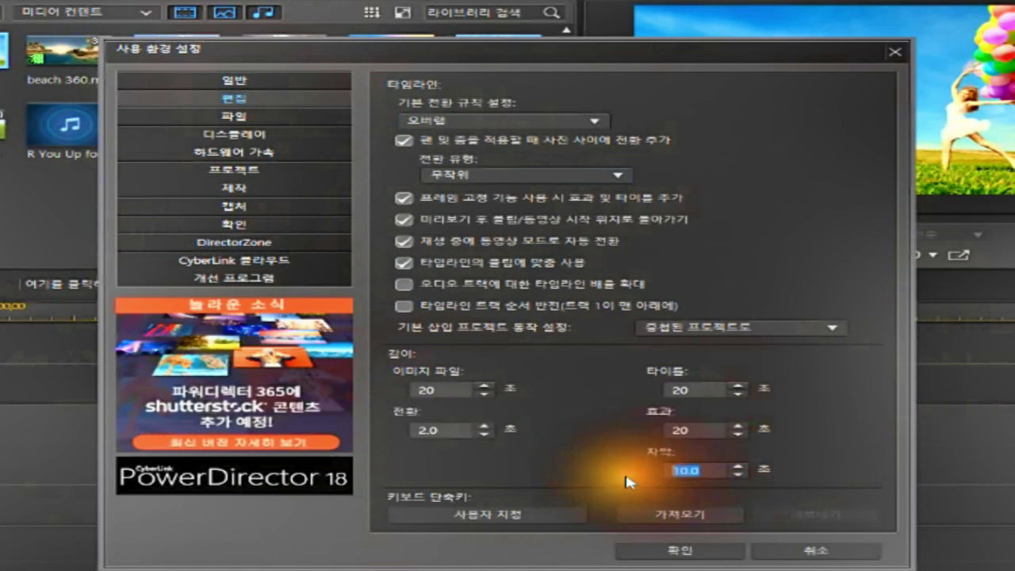
text(20)
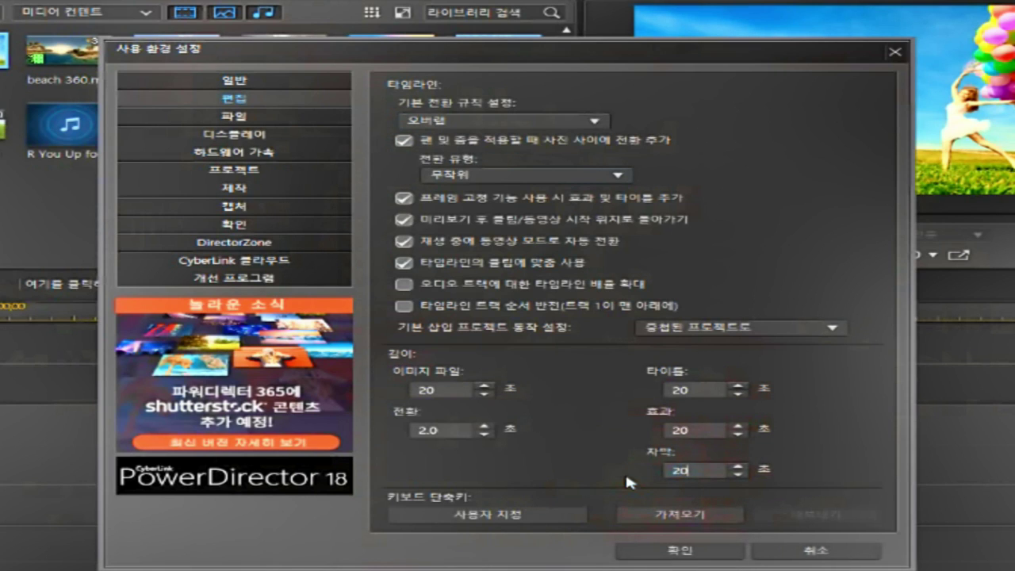
click(618, 457)
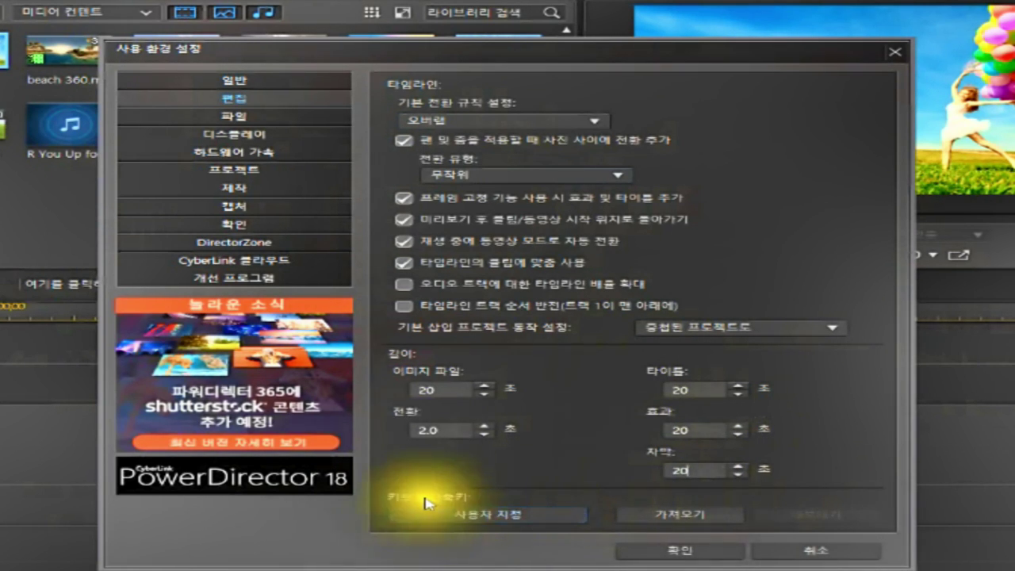
Examine the keyboard shortcut customization settings, including the shortcut fields of the DV tape and project packing export commands.
click(505, 518)
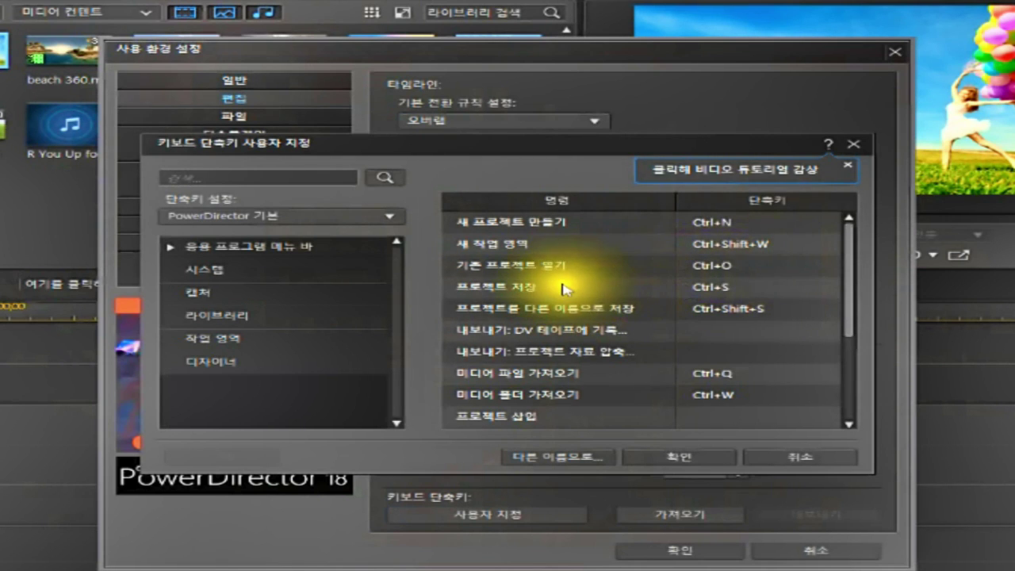
click(616, 337)
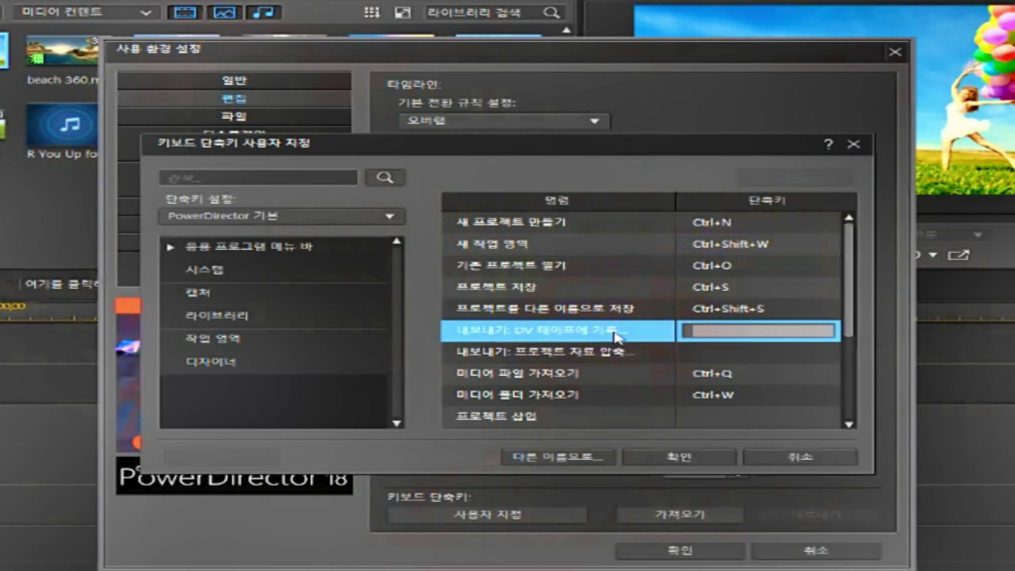
click(621, 351)
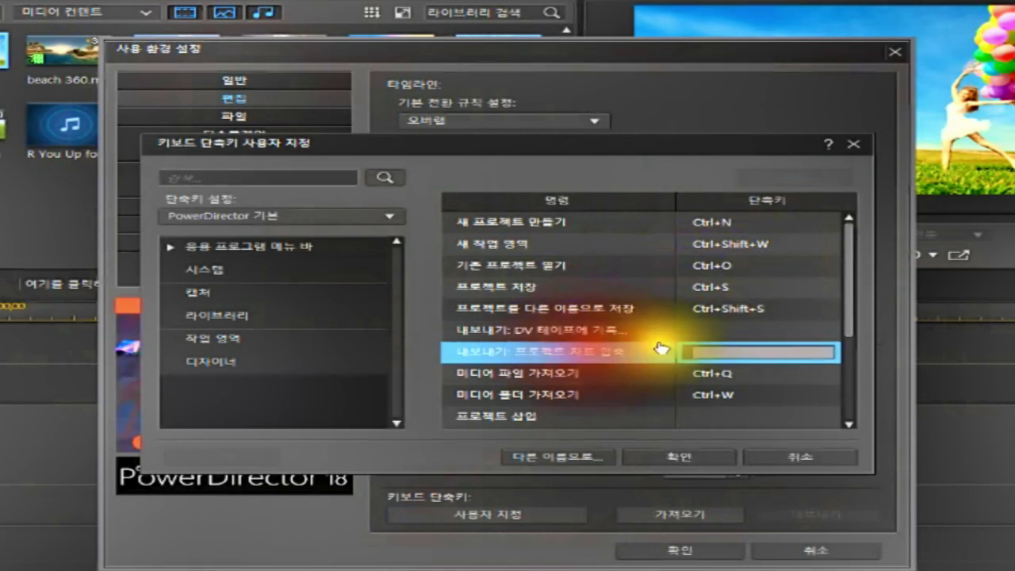
click(608, 333)
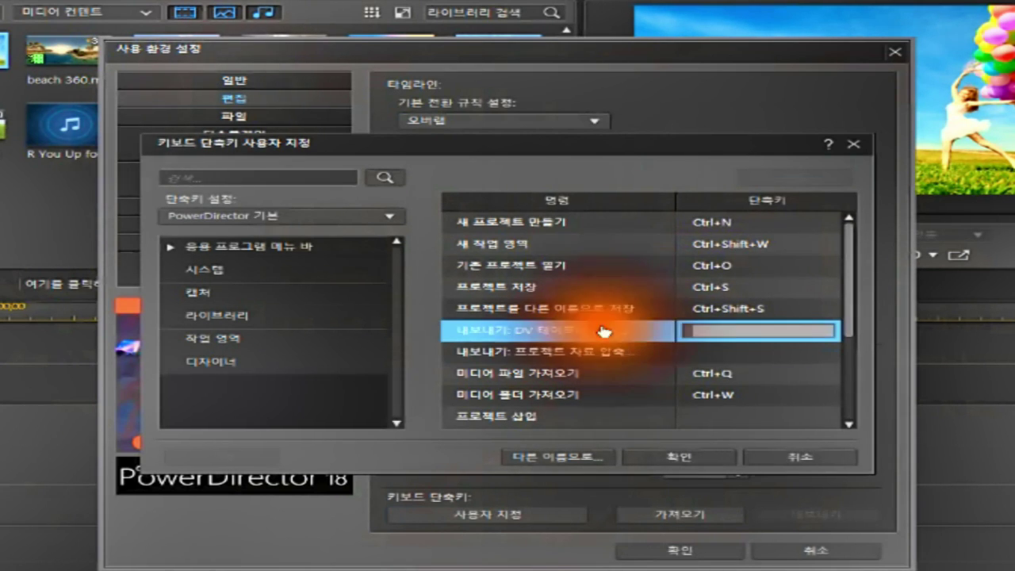
click(697, 331)
click(696, 332)
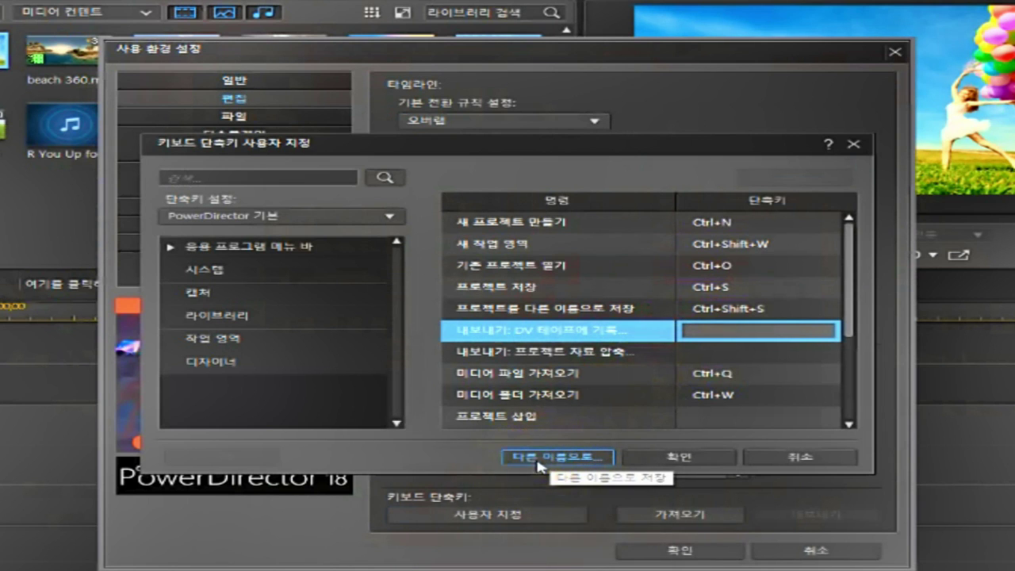
click(797, 457)
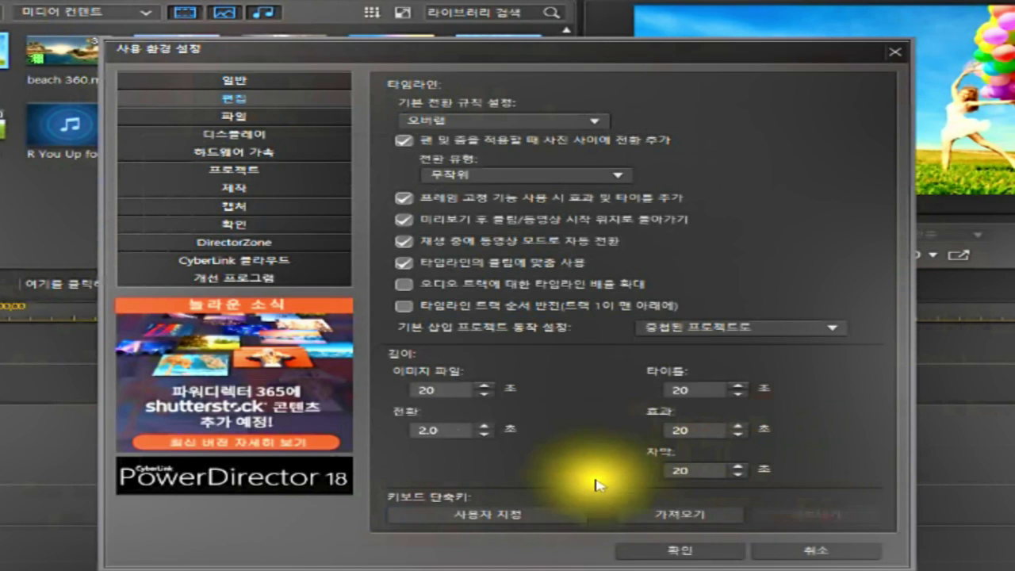
View the file chooser for importing keyboard shortcut settings and dismiss it without choosing a file.
click(679, 514)
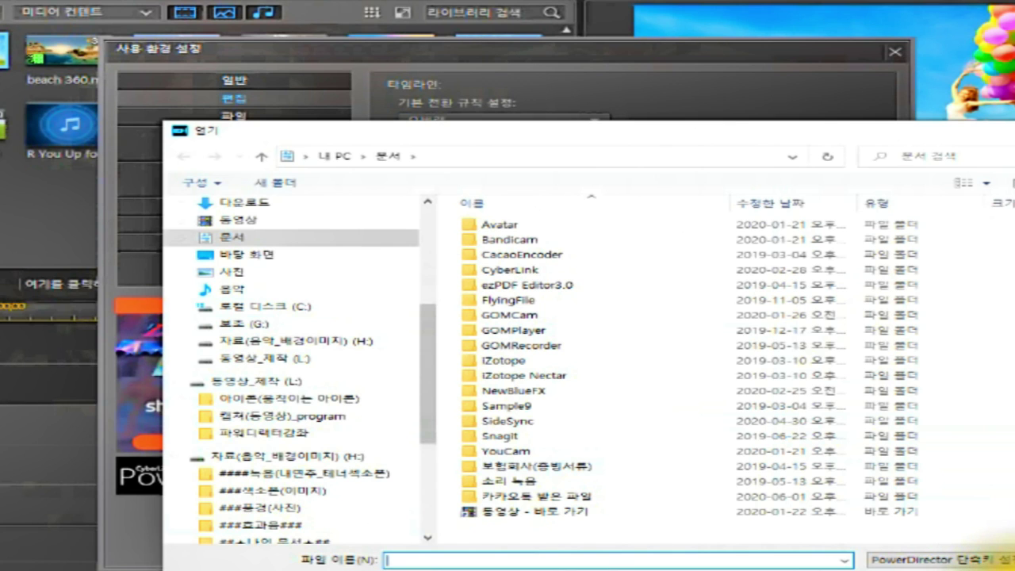
key(Escape)
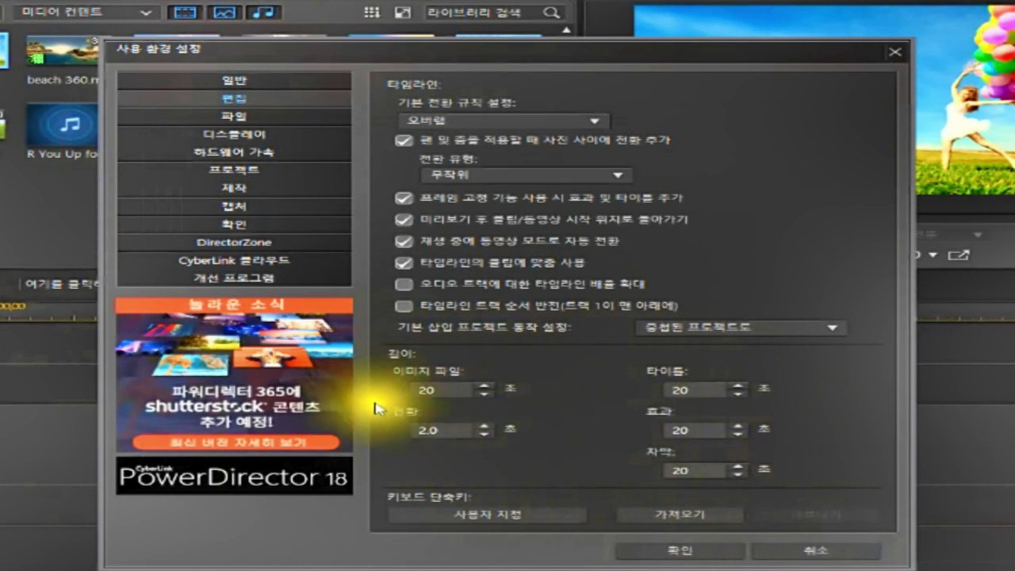
click(782, 441)
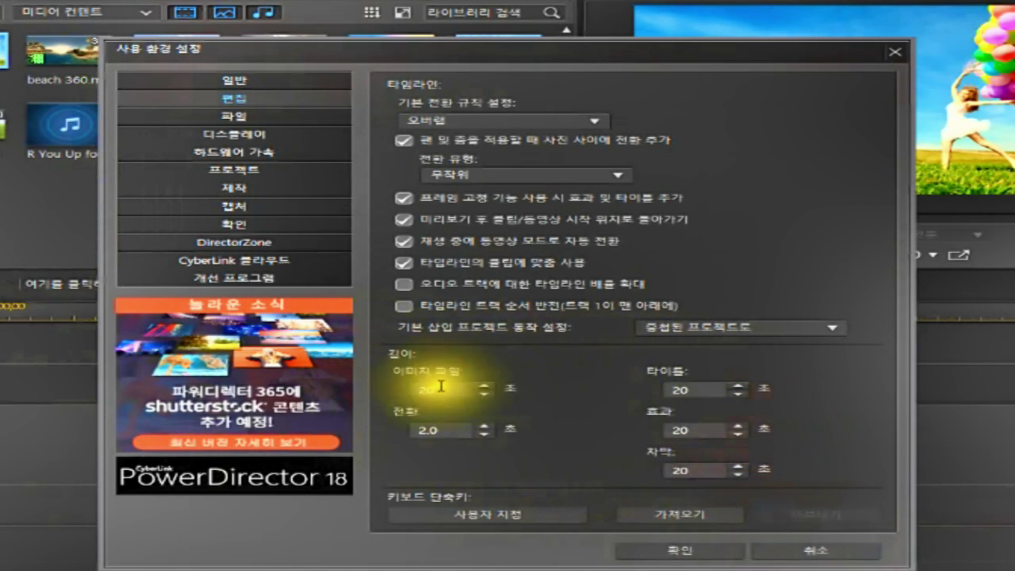
In the file preferences, set the default import folder to ###풍경(사진) on drive H:.
click(239, 118)
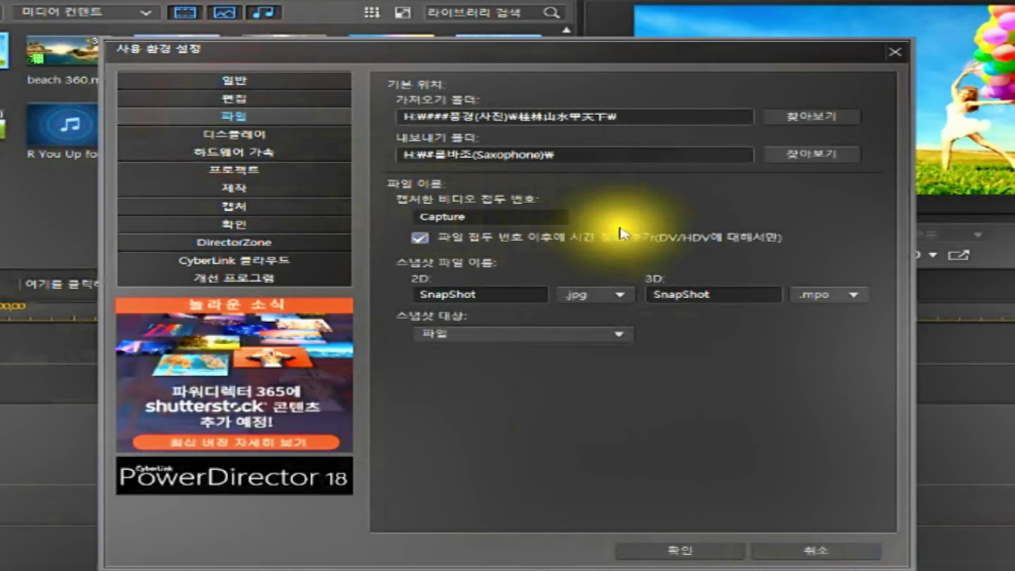
click(809, 118)
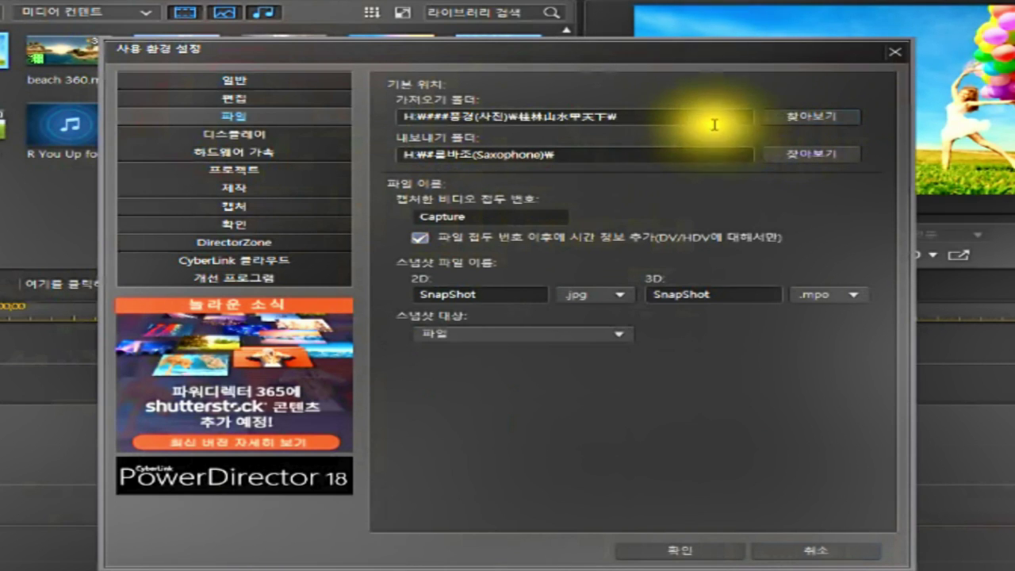
click(789, 119)
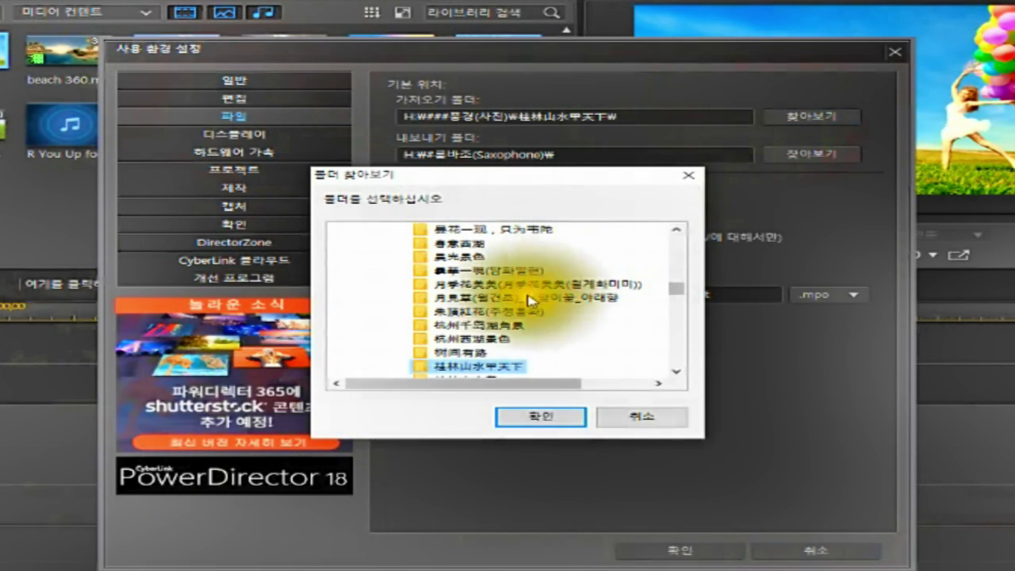
drag(675, 290, 684, 221)
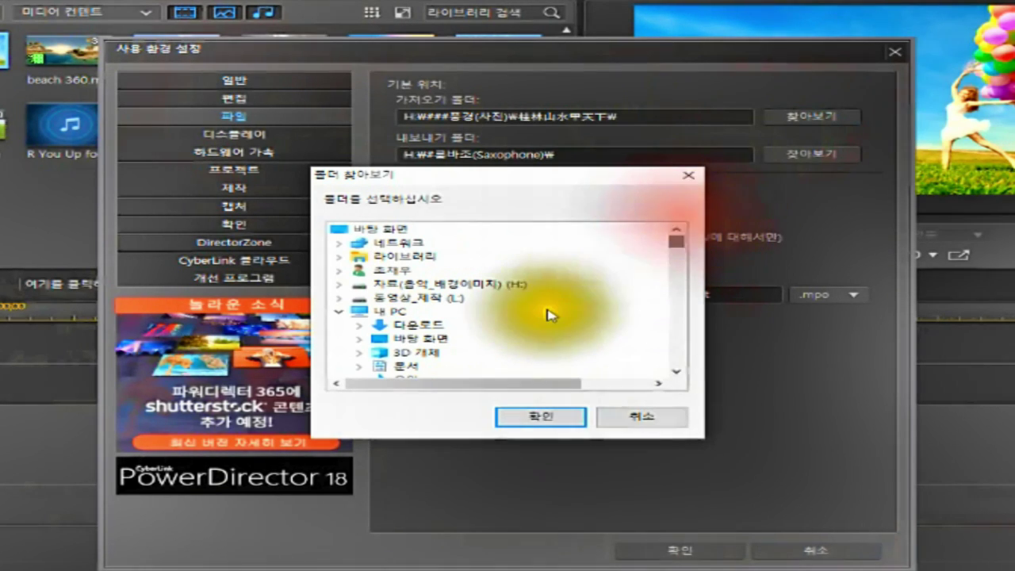
scroll(544, 317, down, 2)
scroll(541, 320, down, 1)
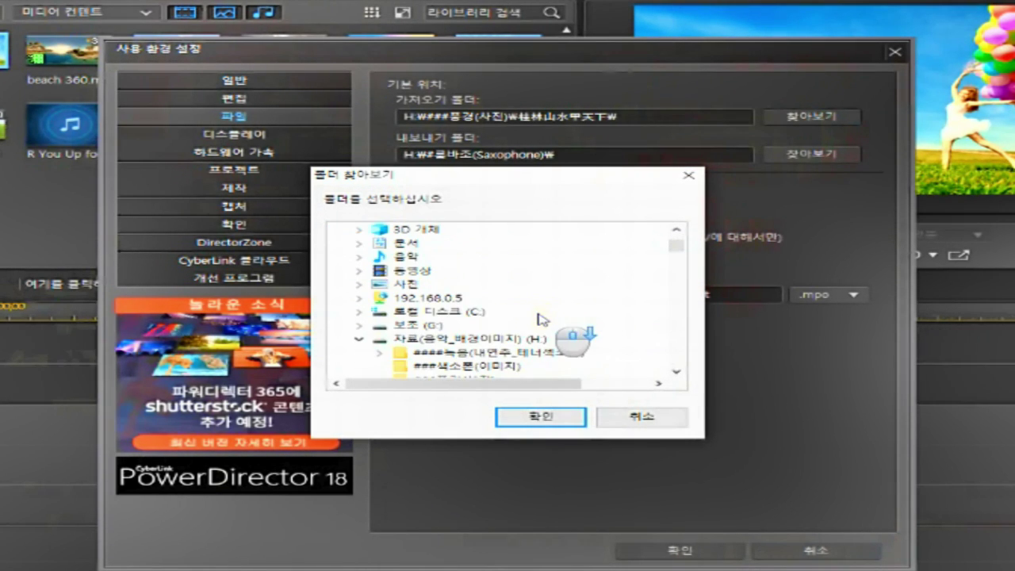
scroll(537, 319, down, 1)
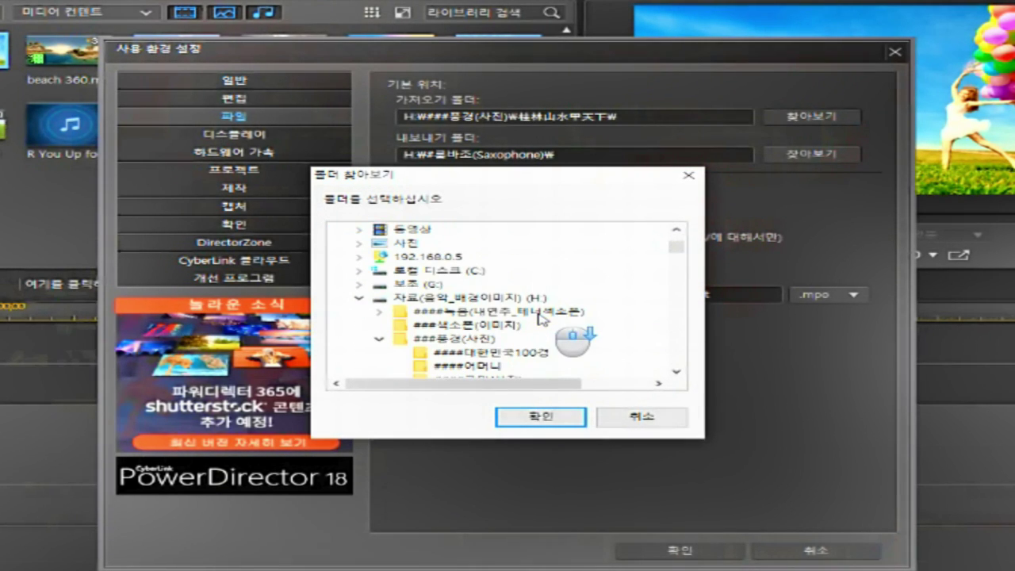
click(359, 288)
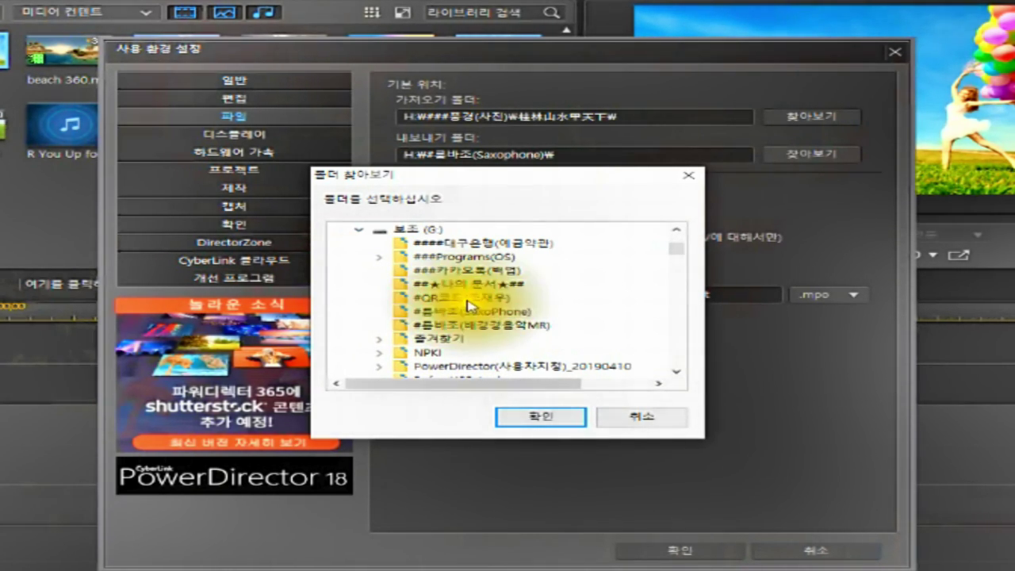
scroll(460, 332, down, 2)
scroll(396, 301, up, 3)
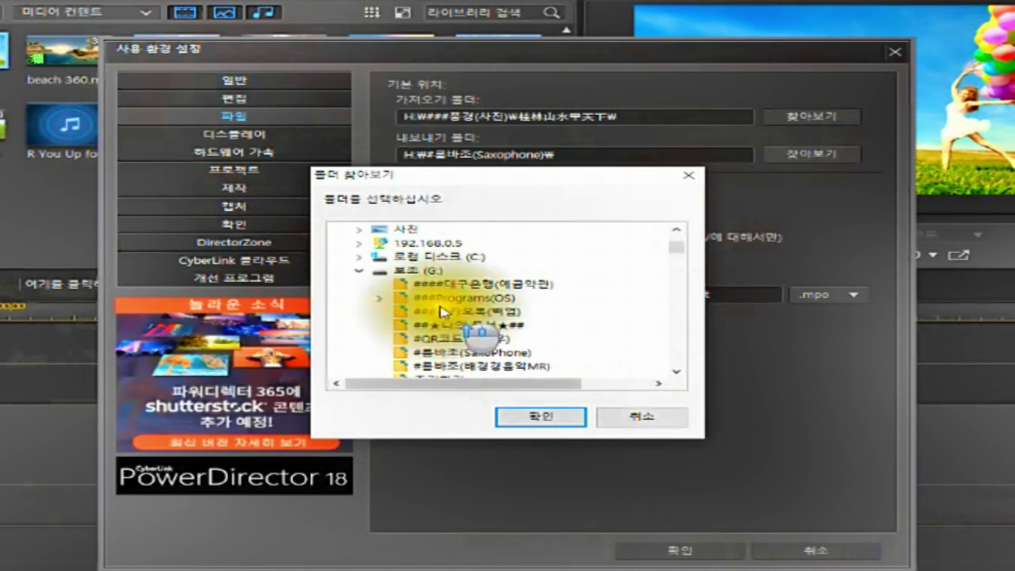
click(356, 271)
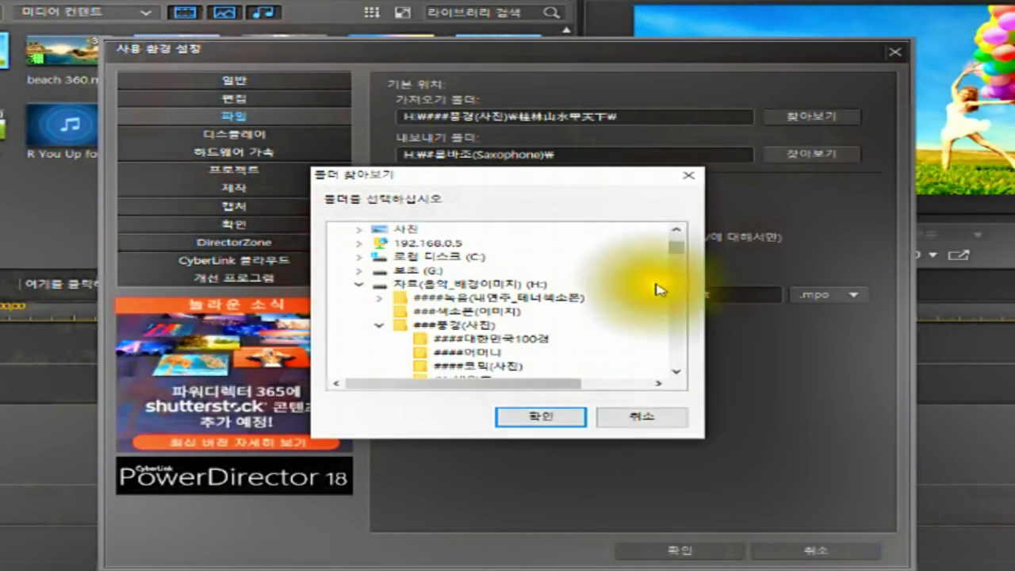
click(456, 325)
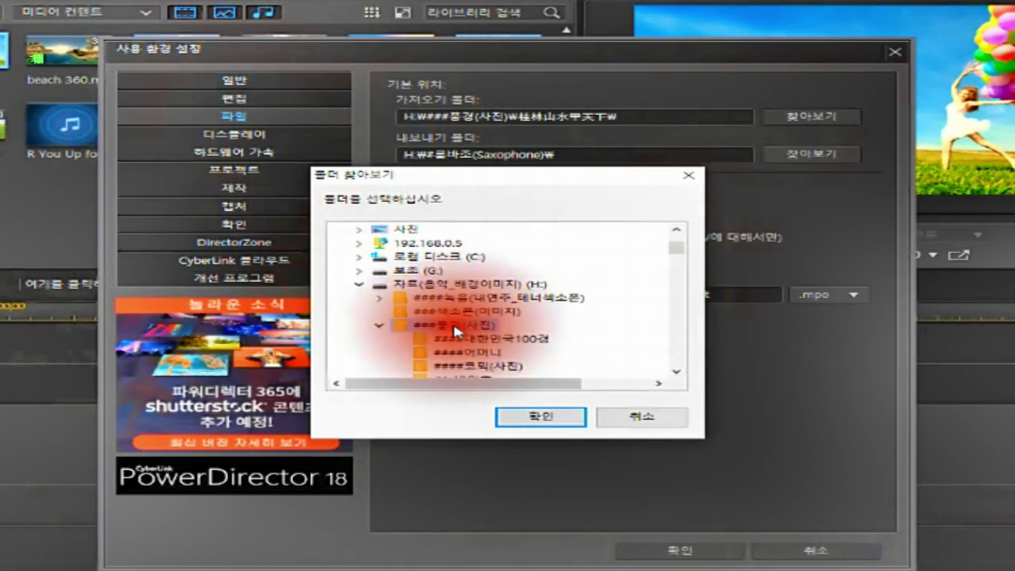
click(530, 413)
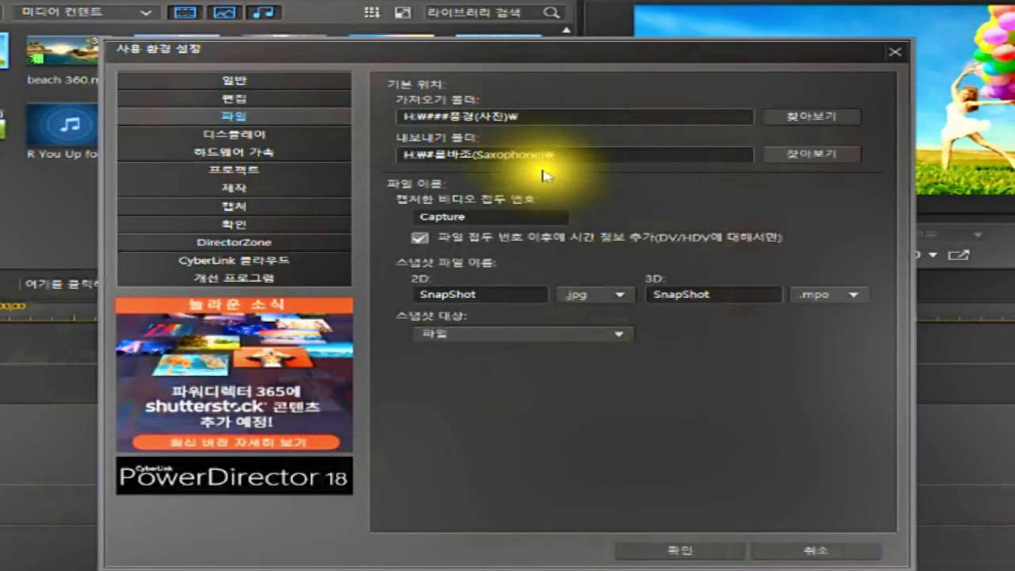
Set the default export folder to #좋은글(모음) on drive H:.
click(795, 158)
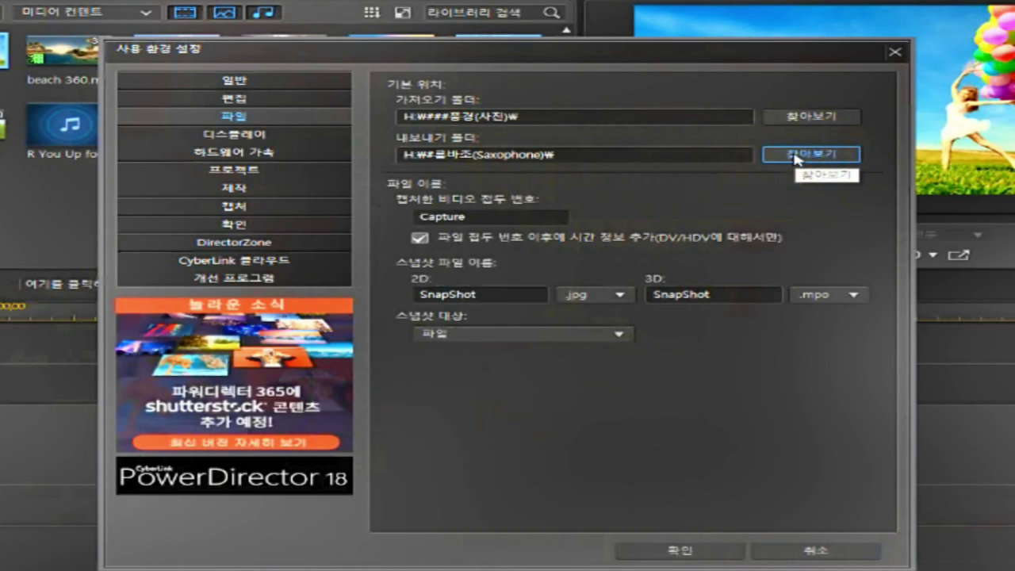
drag(608, 156, 380, 153)
click(802, 156)
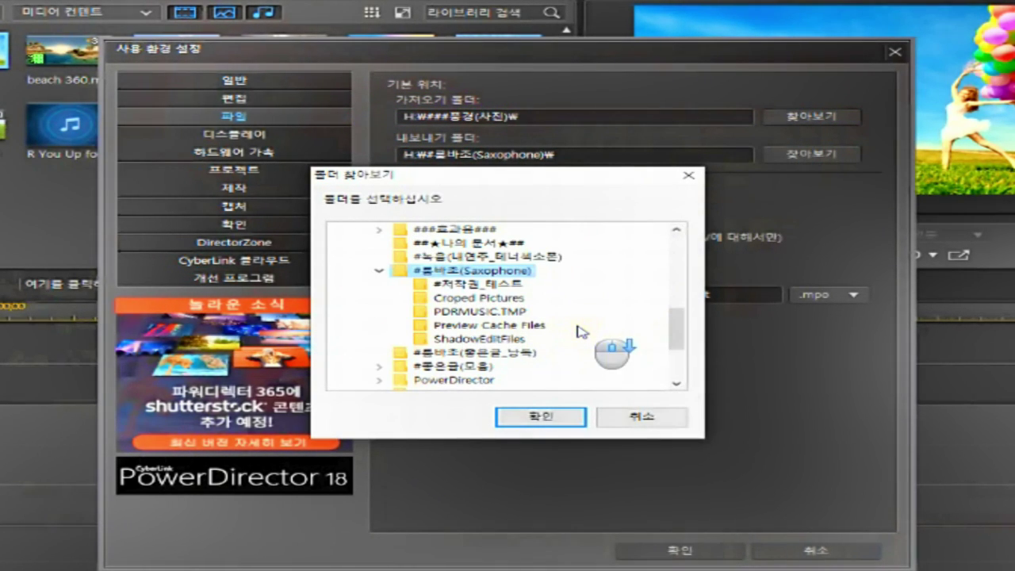
scroll(577, 331, down, 2)
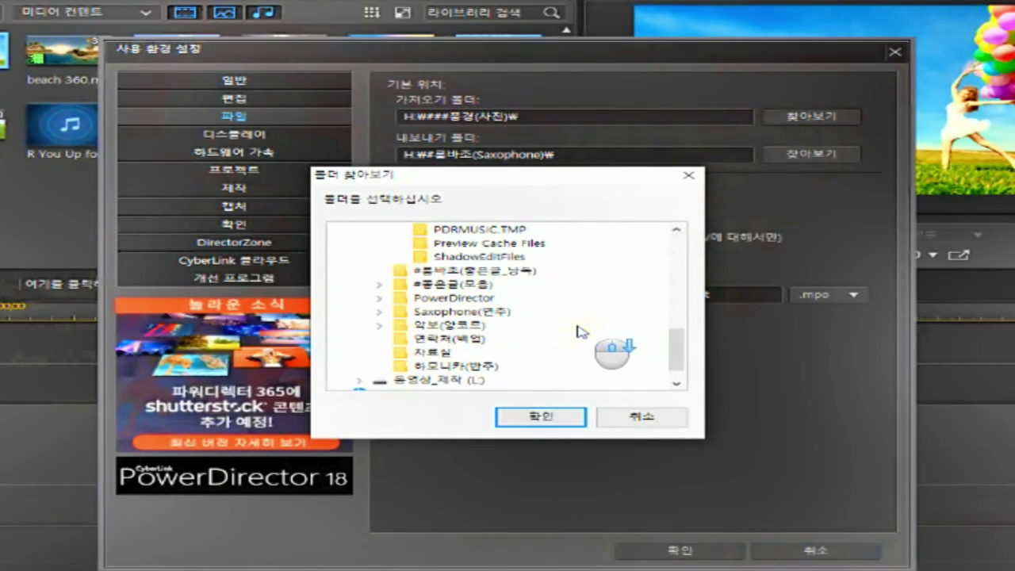
click(437, 287)
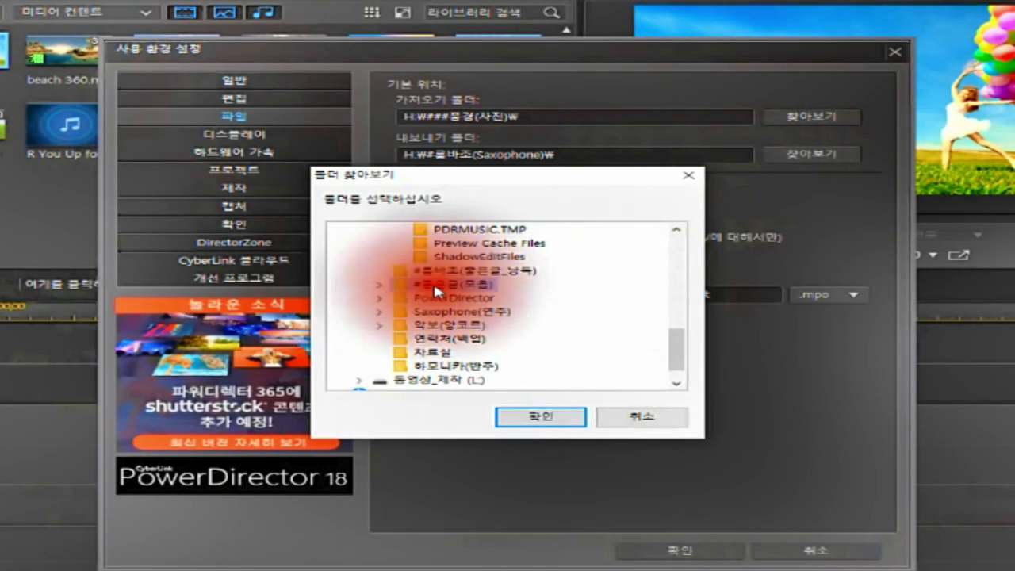
click(539, 420)
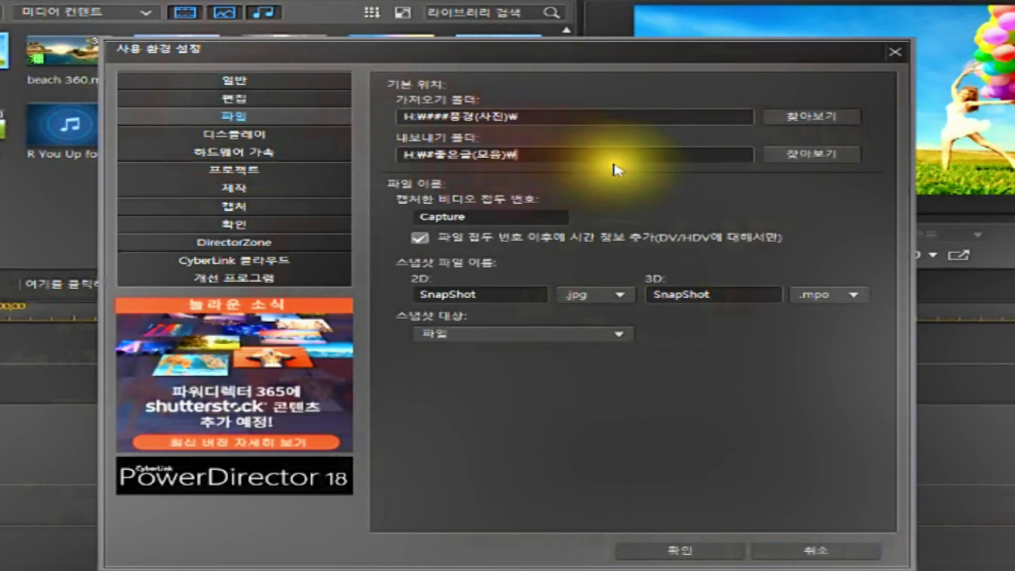
Review the captured video prefix, the option for adding time information, and the 2D snapshot file name.
click(518, 217)
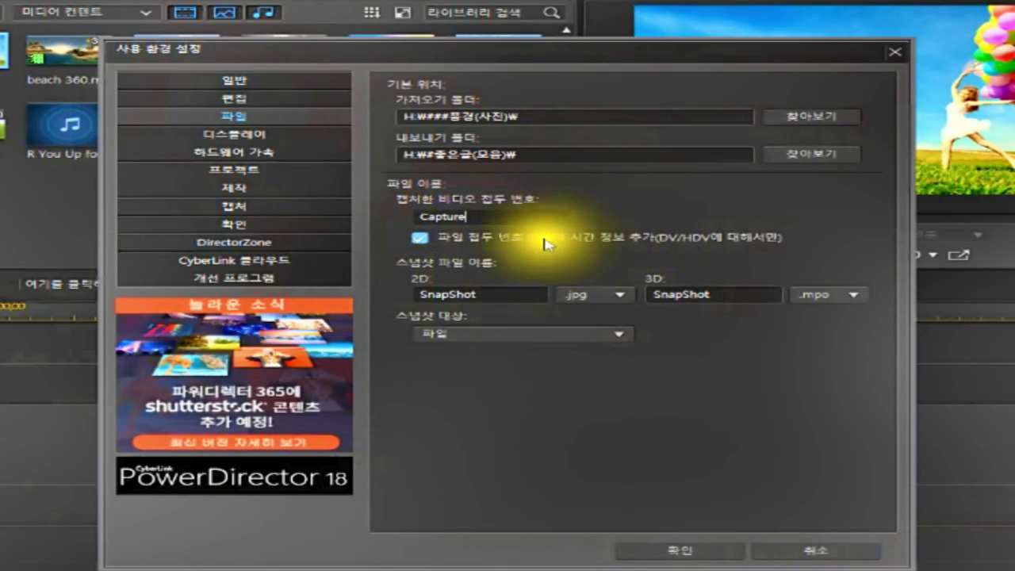
click(420, 240)
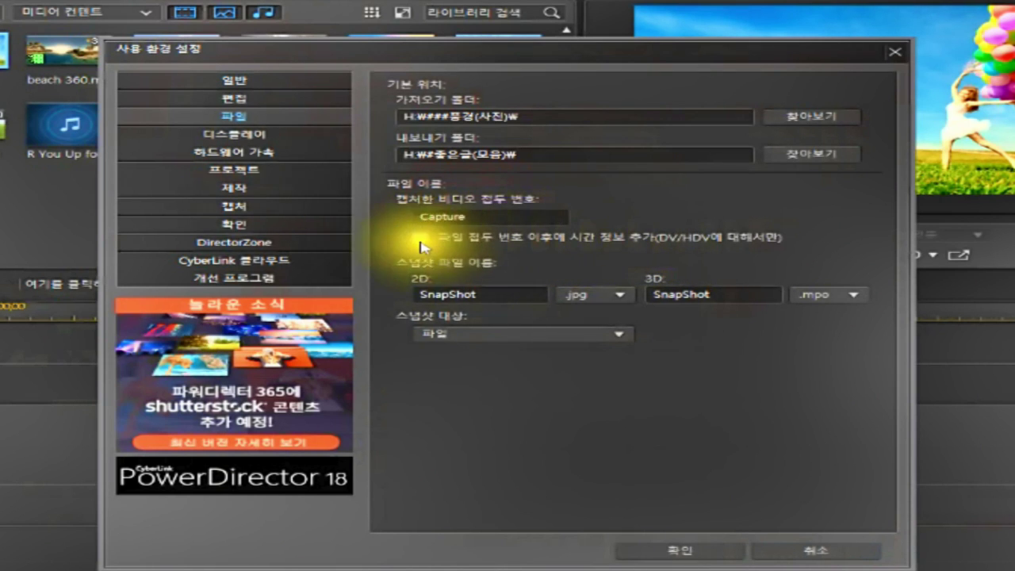
click(481, 296)
drag(471, 295, 412, 296)
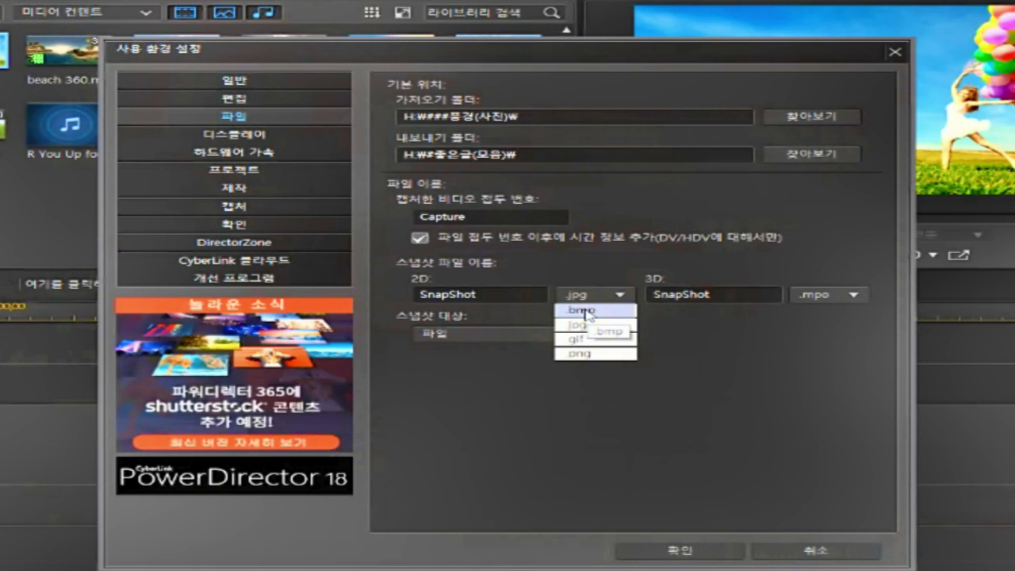
Set the 2D snapshot file format to .png and choose .mpo for 3D snapshots.
click(584, 313)
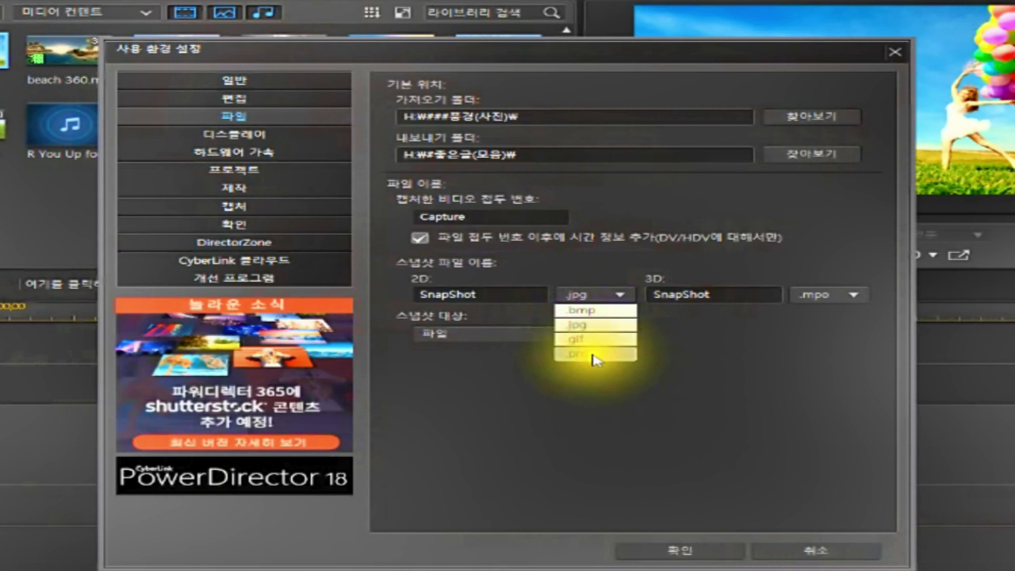
click(620, 283)
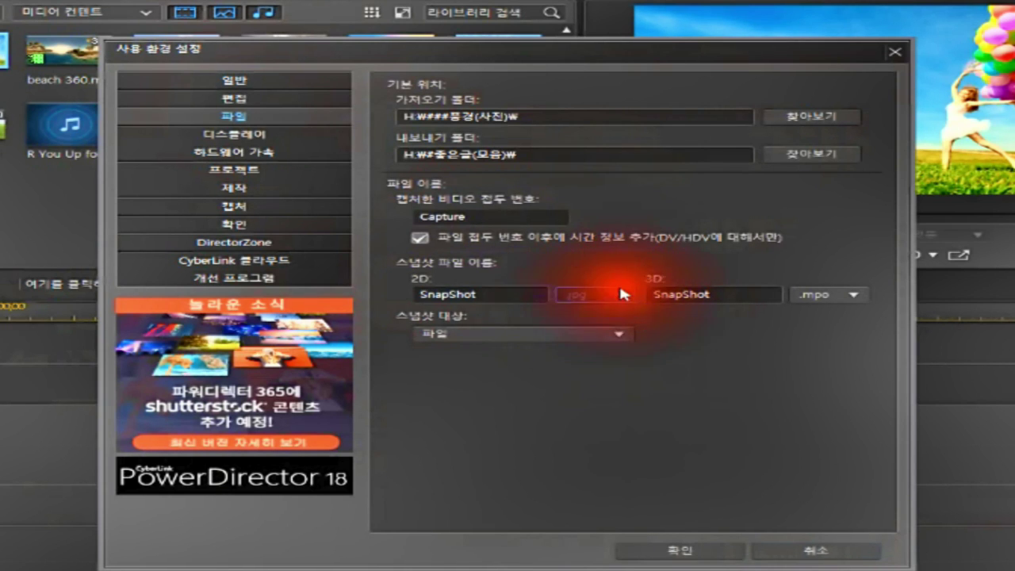
click(618, 282)
click(587, 354)
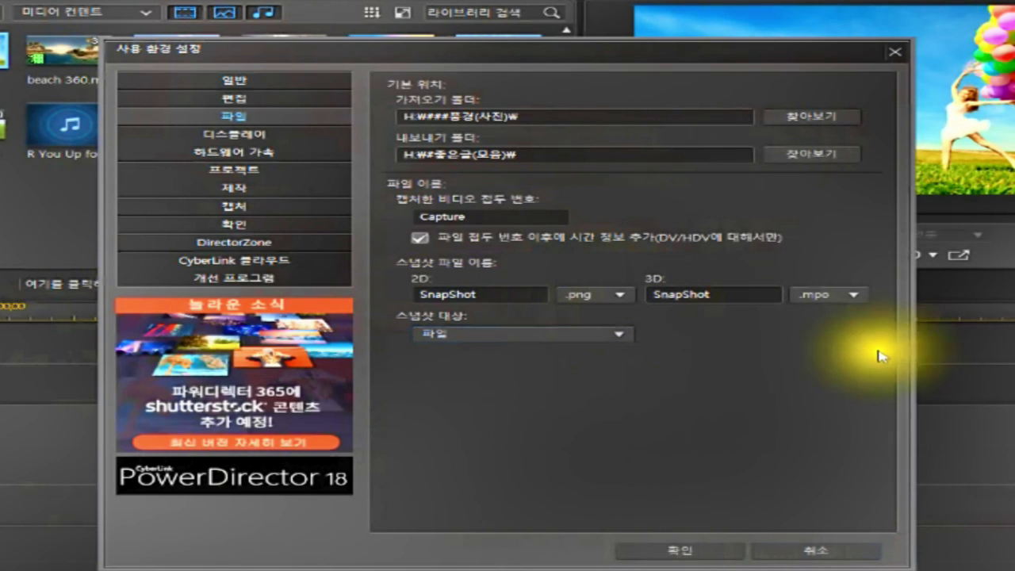
click(850, 295)
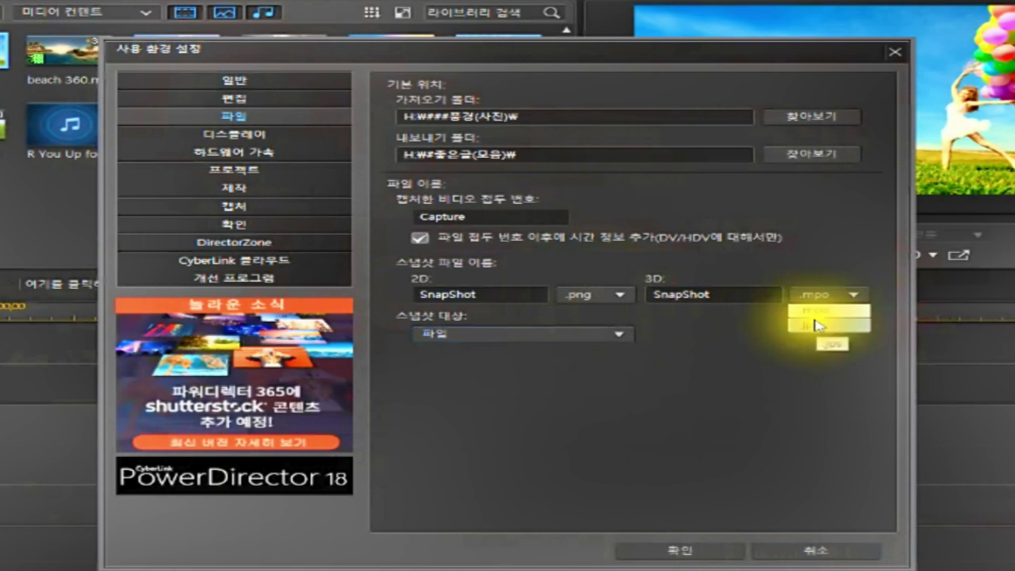
click(820, 311)
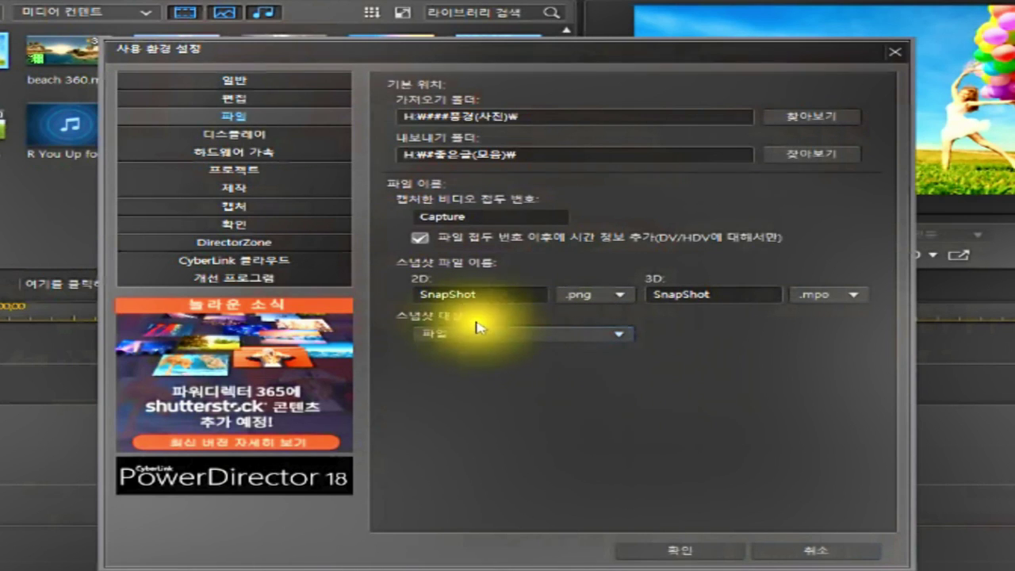
Go through the snapshot destination options in the file preferences and choose 파일 (File).
click(619, 339)
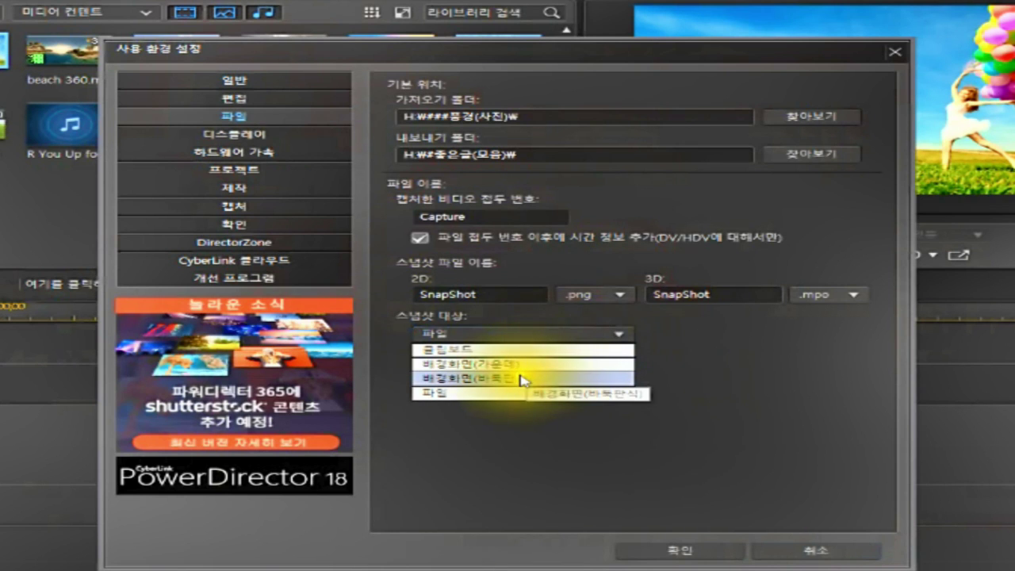
click(452, 353)
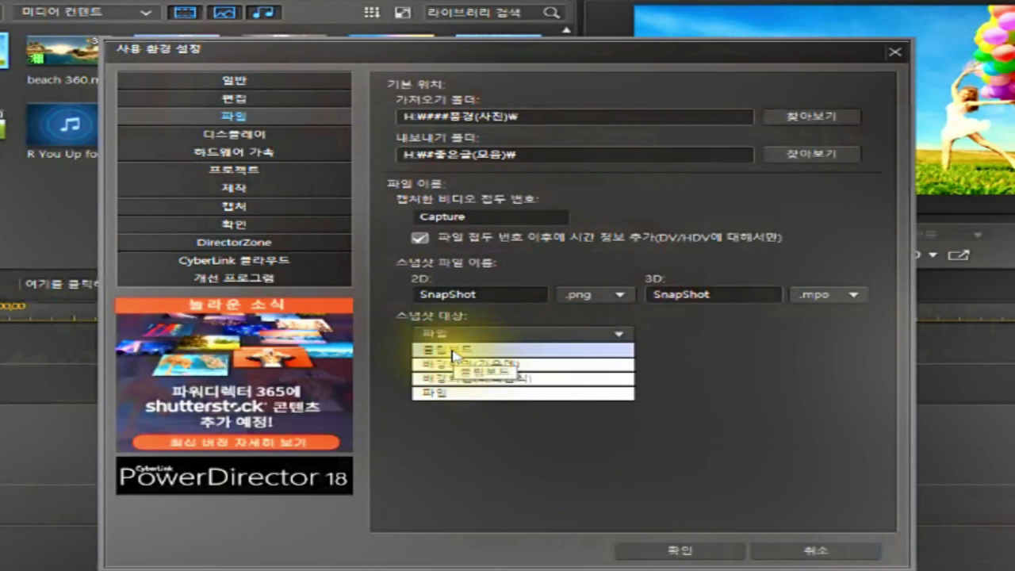
click(441, 396)
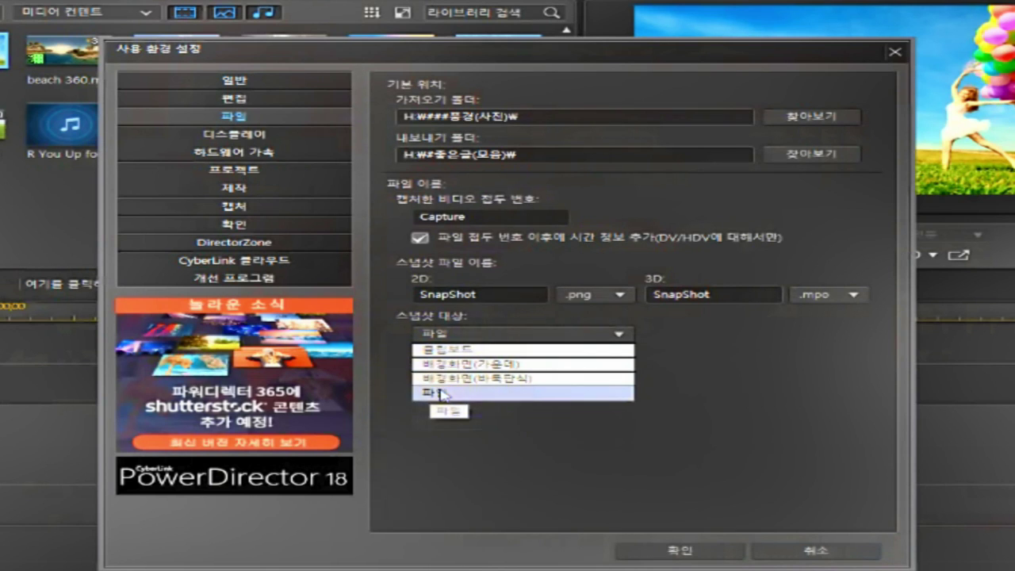
click(431, 357)
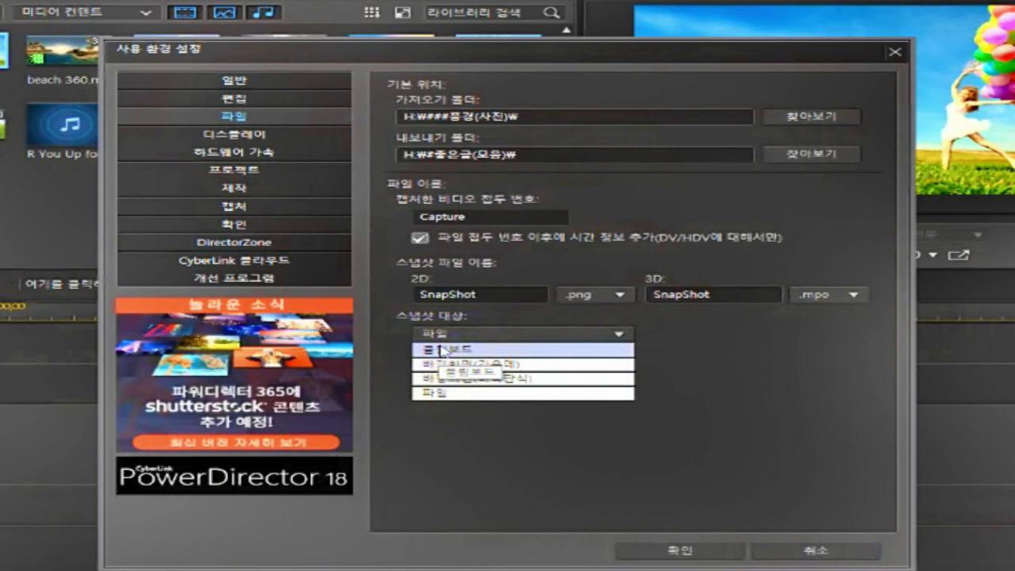
click(441, 357)
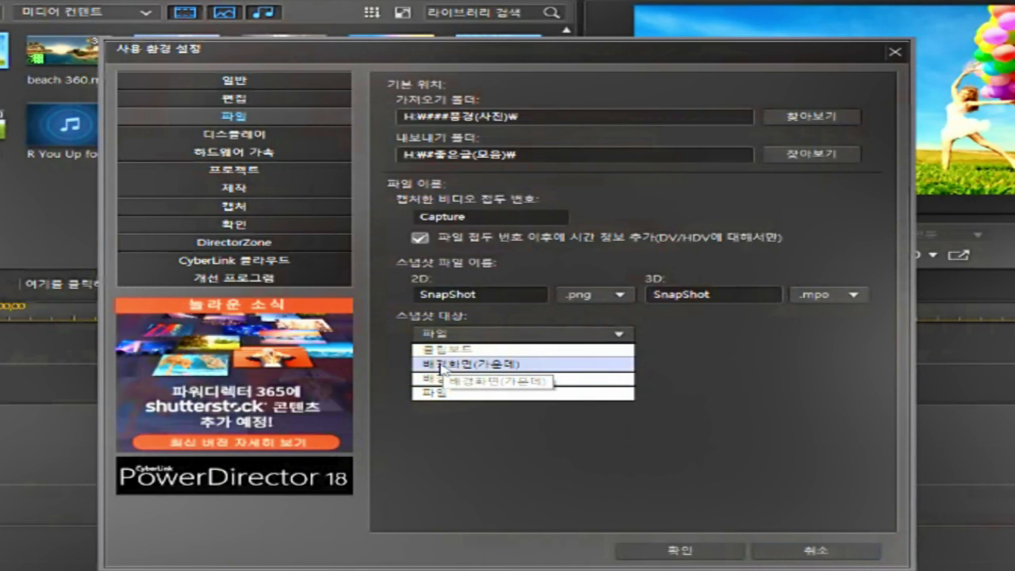
click(443, 379)
click(441, 381)
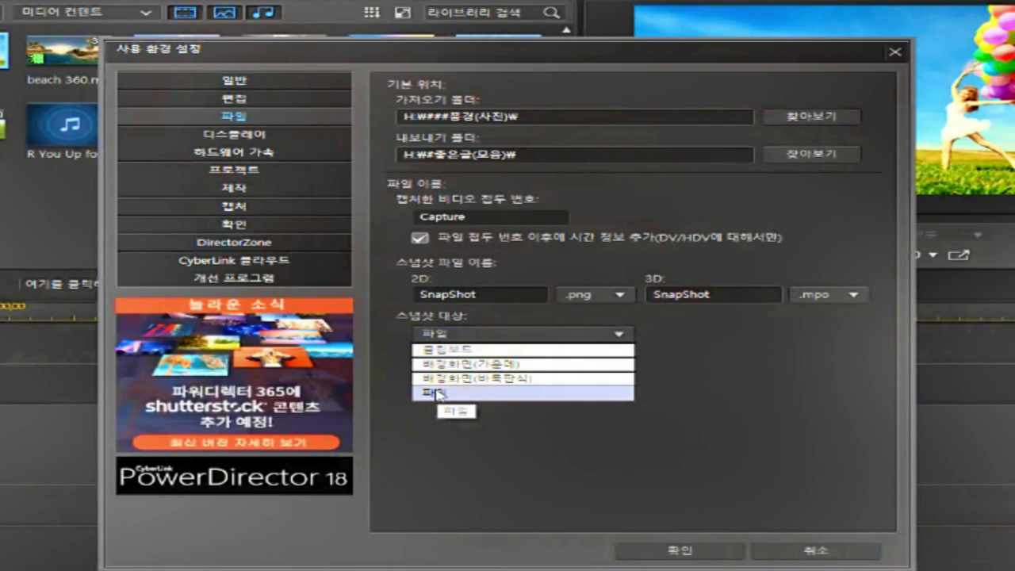
click(439, 393)
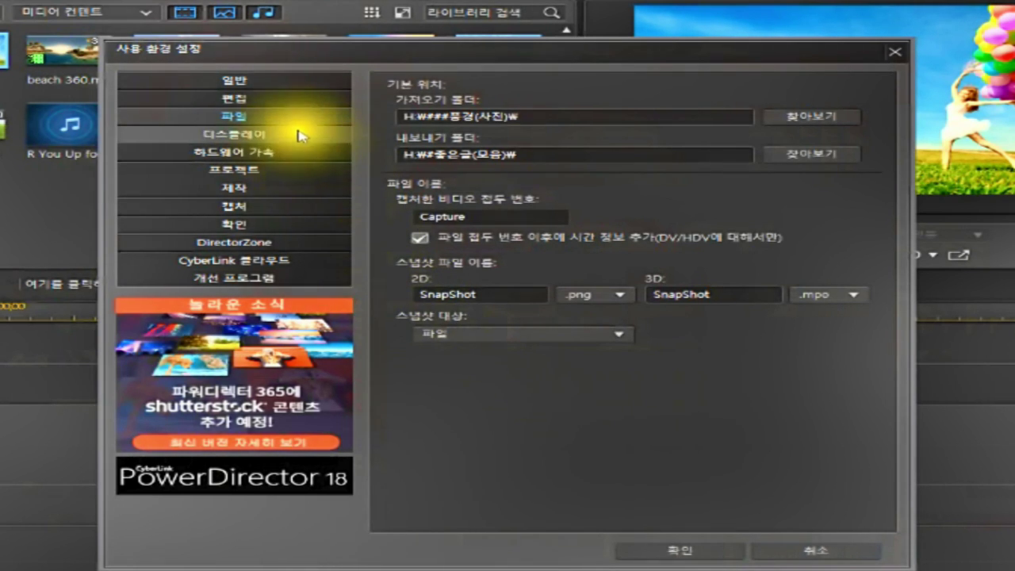
In the display preferences, set the timeline preview quality to Full HD preview resolution.
click(272, 112)
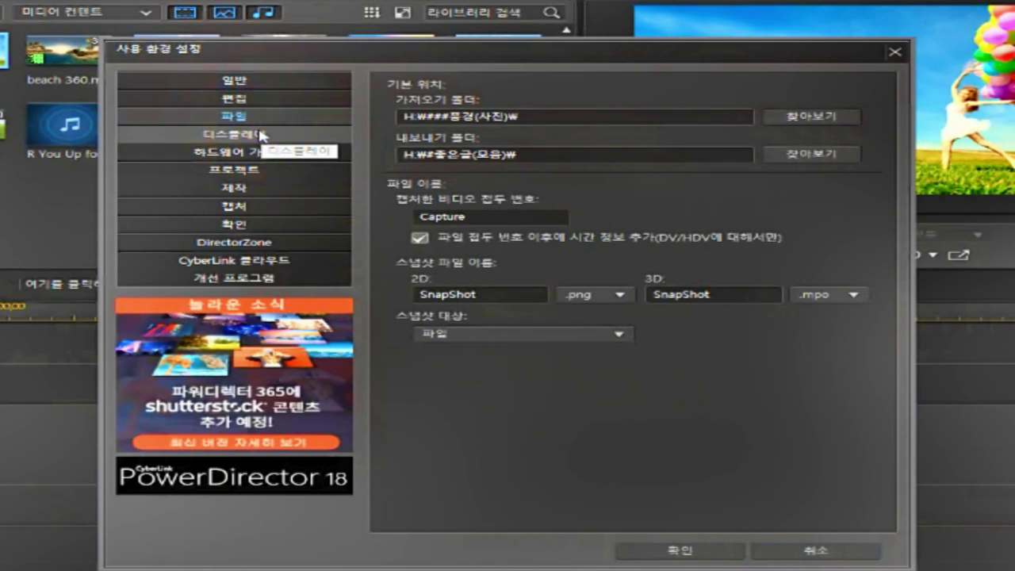
click(261, 135)
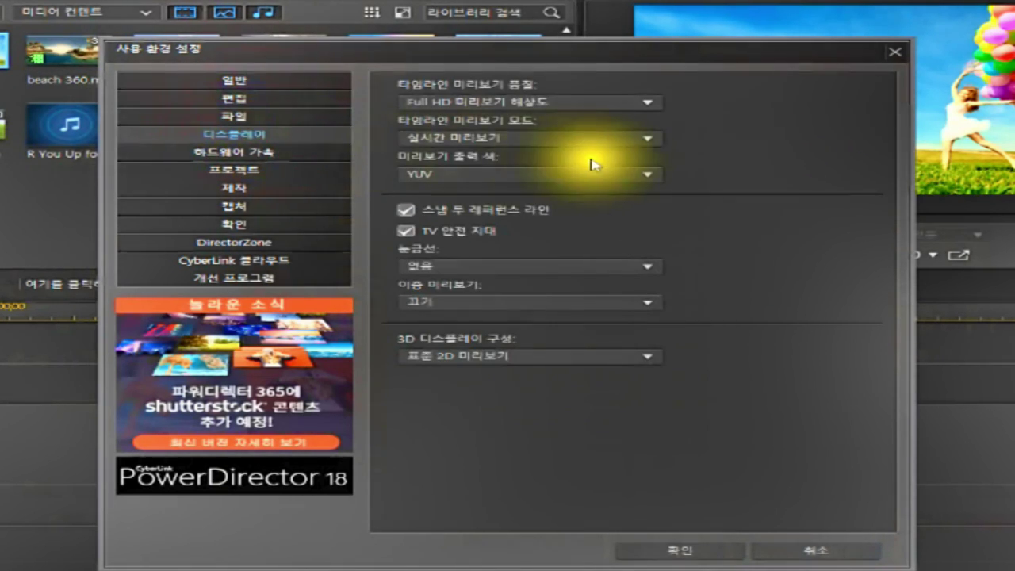
click(649, 103)
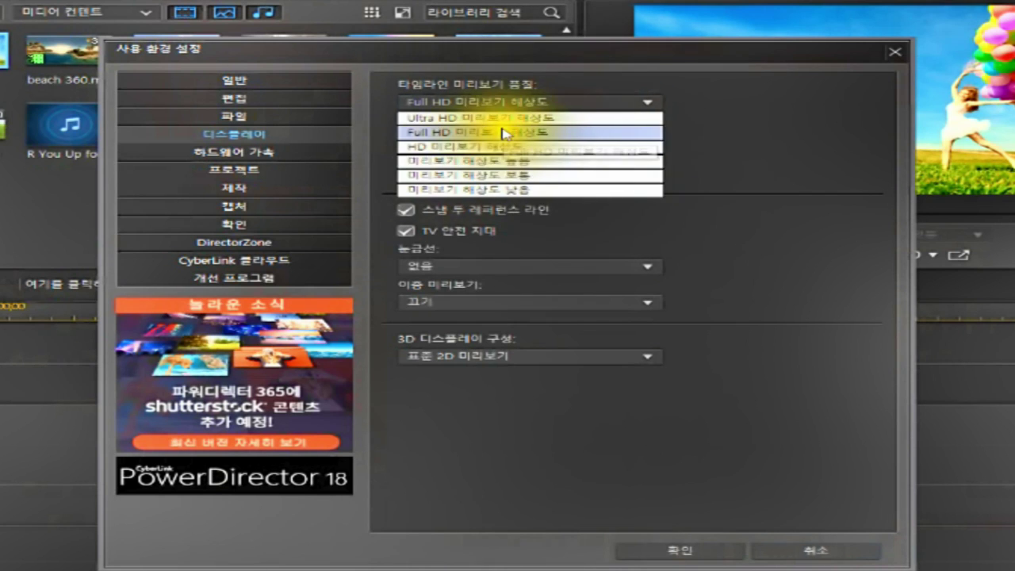
click(504, 129)
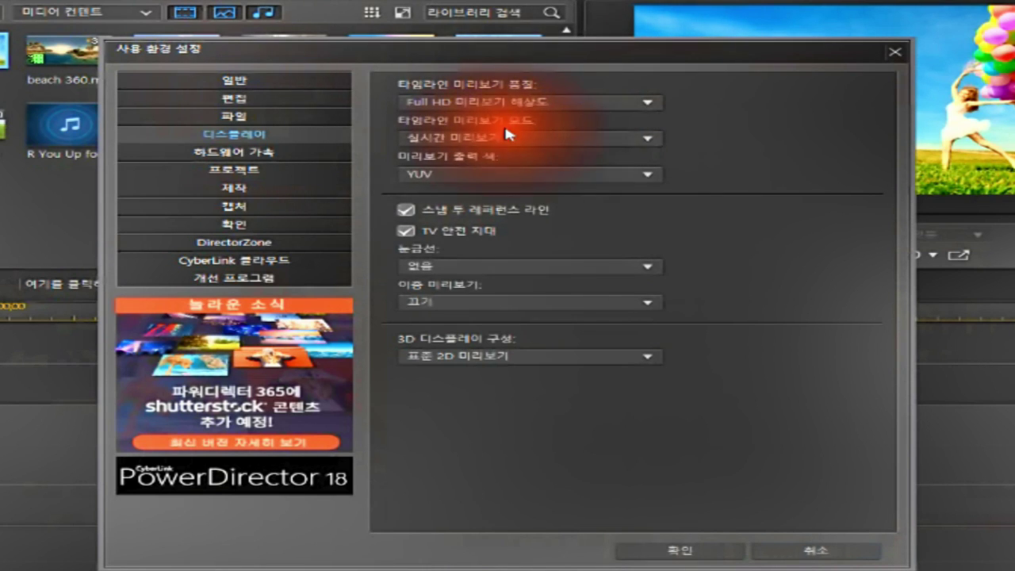
Set the timeline preview mode to real-time preview and the preview output color to RGB.
click(652, 141)
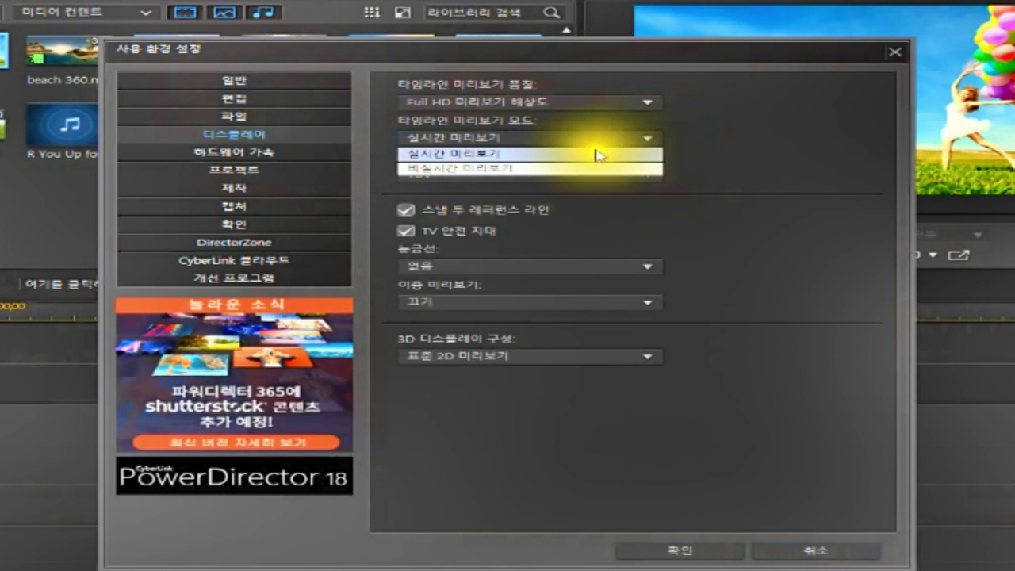
click(497, 154)
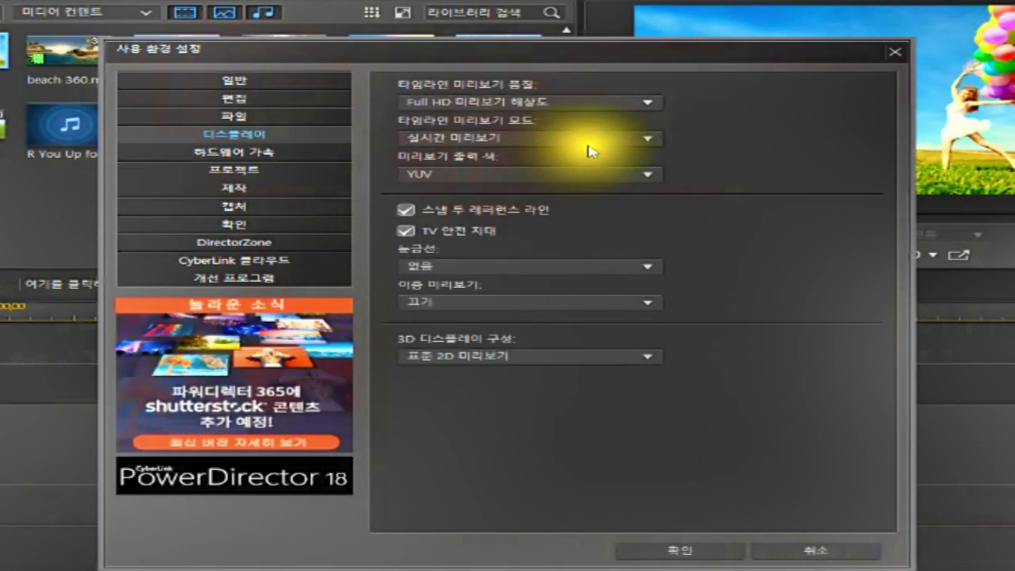
click(647, 174)
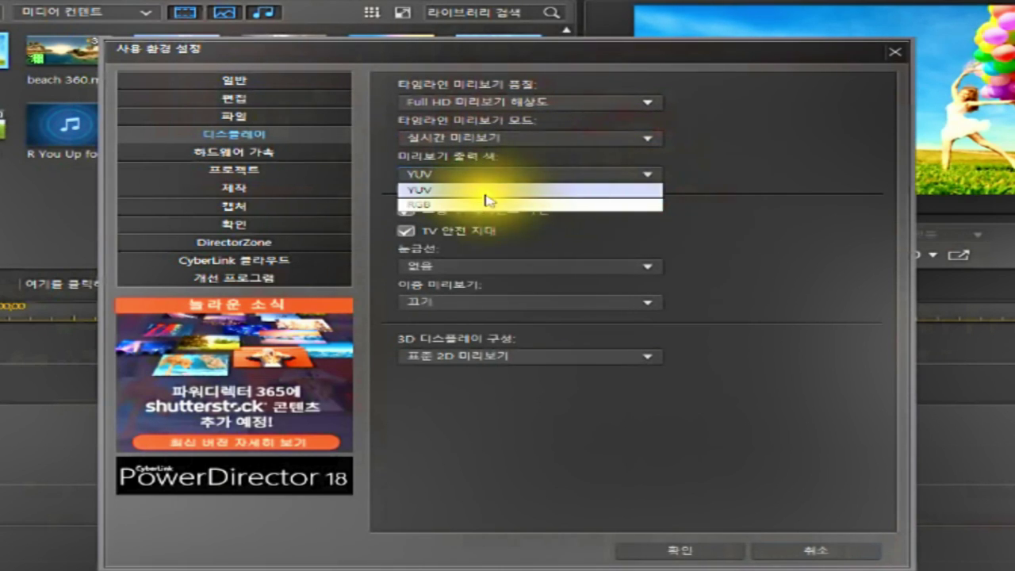
click(446, 207)
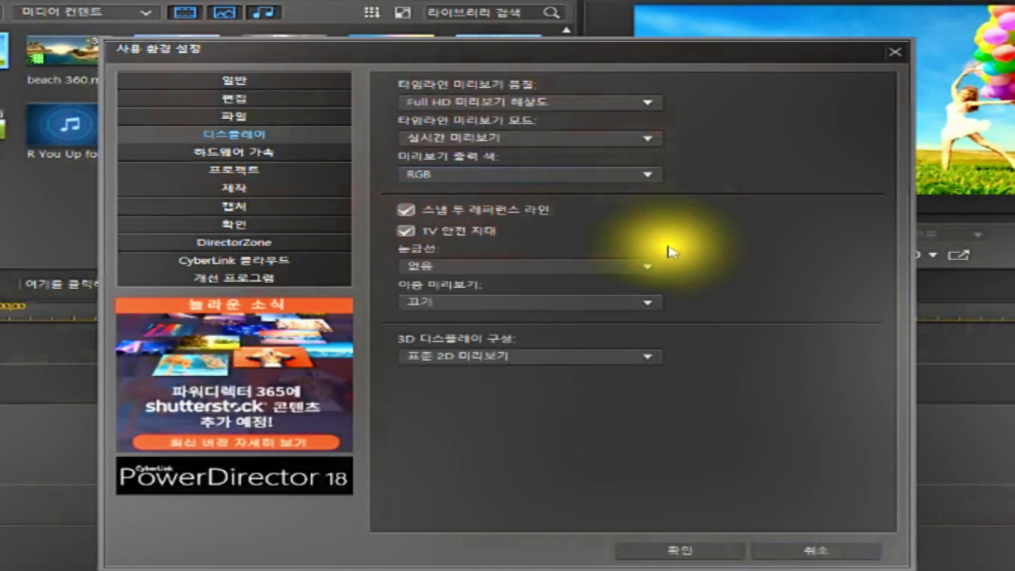
Toggle the TV safe zone and snap-to-reference-lines options off and on again.
click(404, 232)
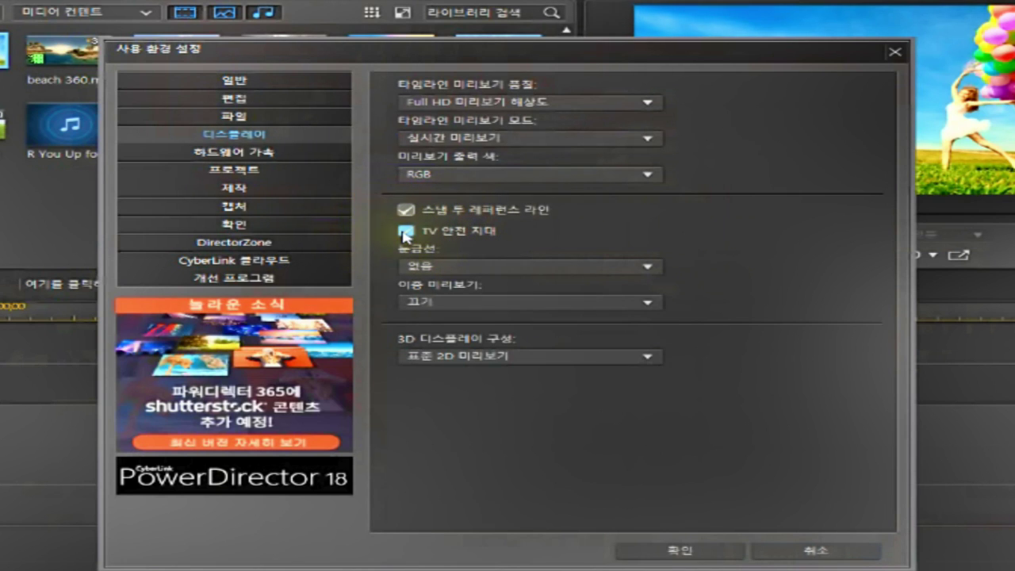
click(407, 234)
click(404, 211)
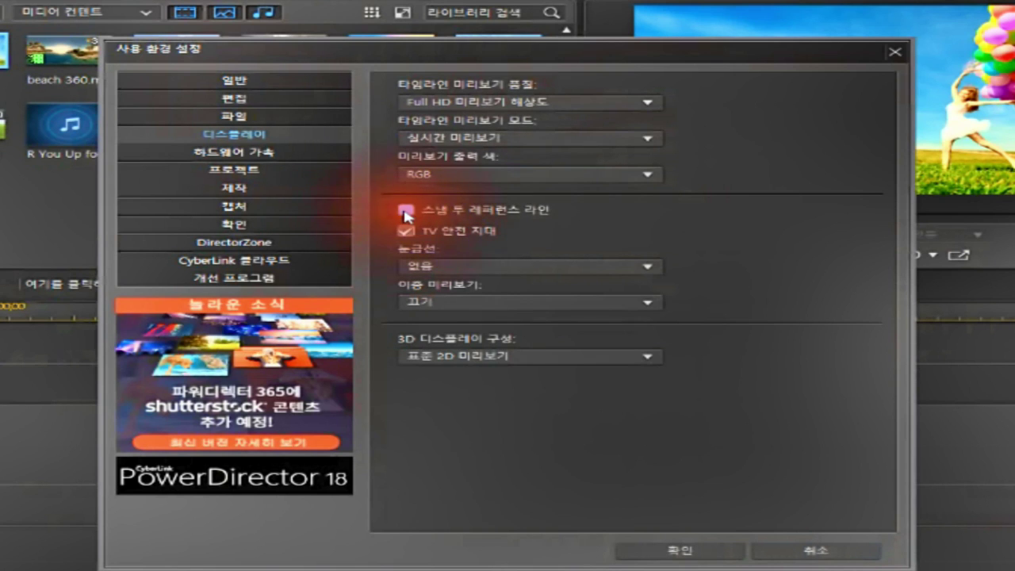
click(406, 212)
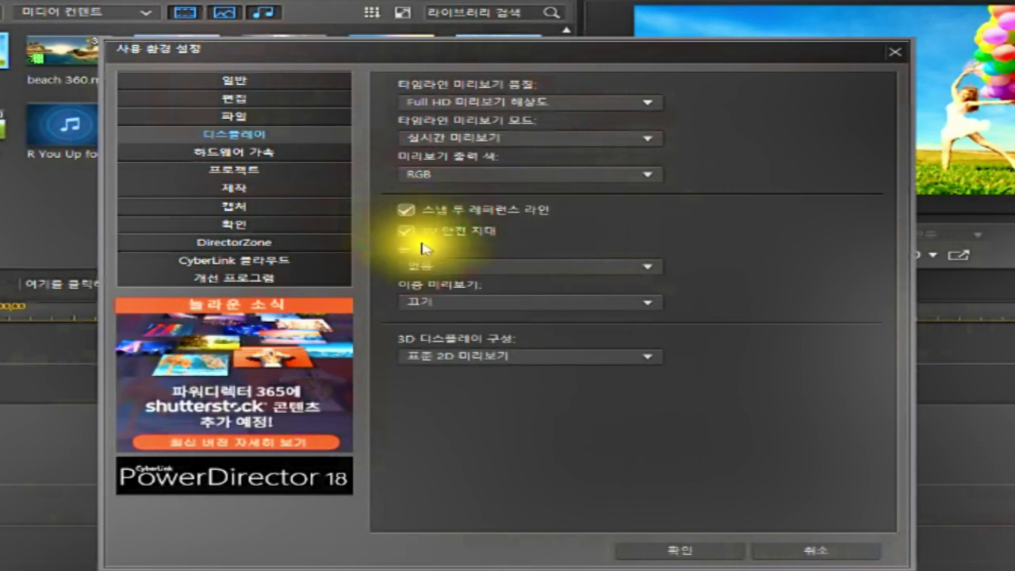
Choose 없음 (None) for the grid lines and 끄기 (Off) for the dual preview.
click(646, 268)
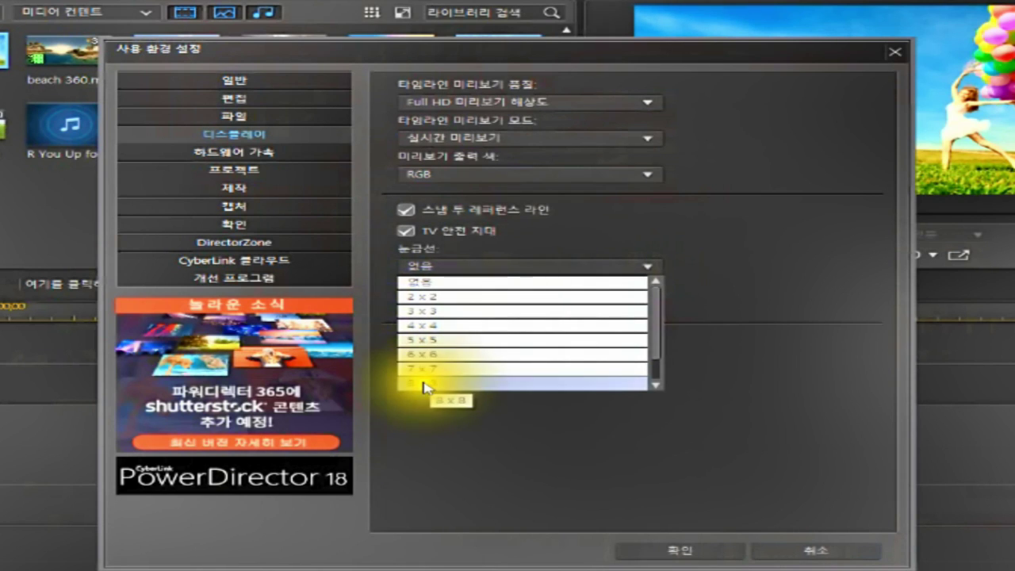
click(426, 284)
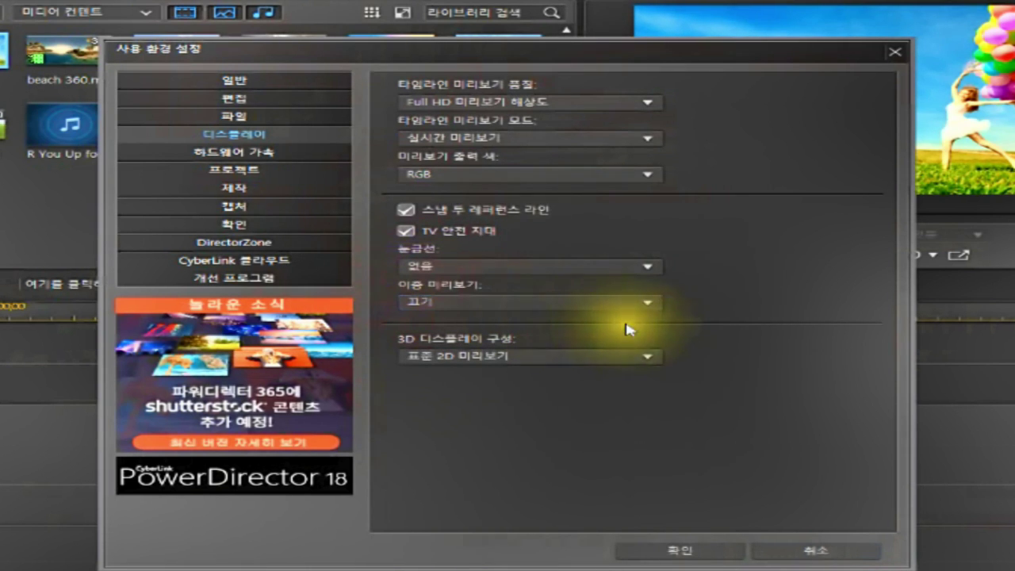
click(647, 309)
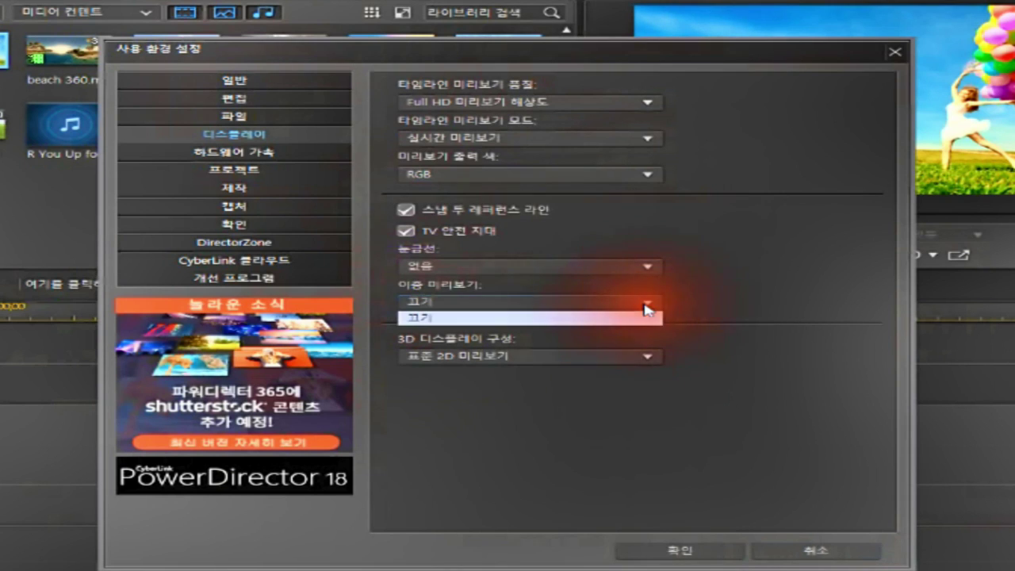
click(647, 309)
click(647, 309)
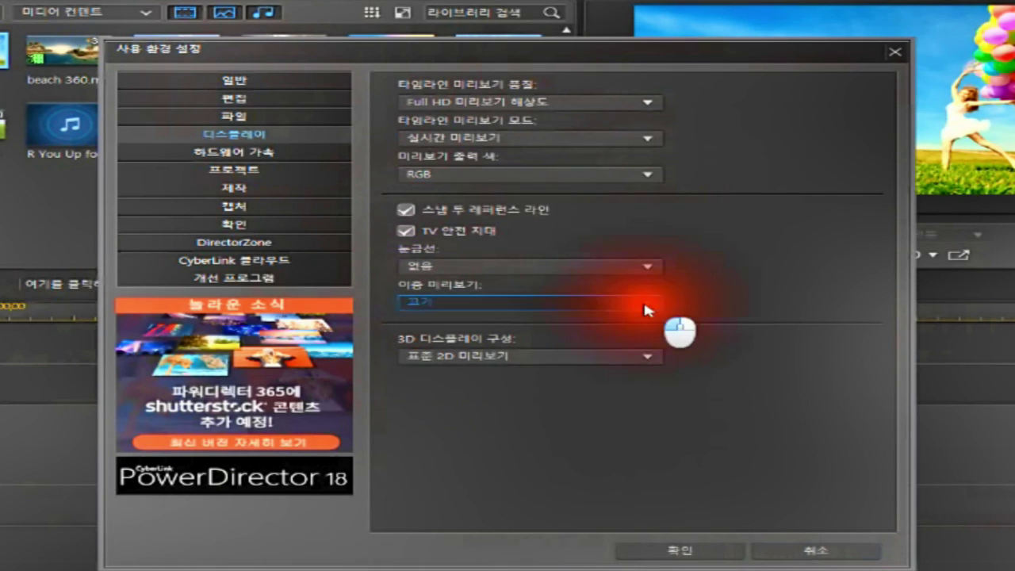
click(648, 317)
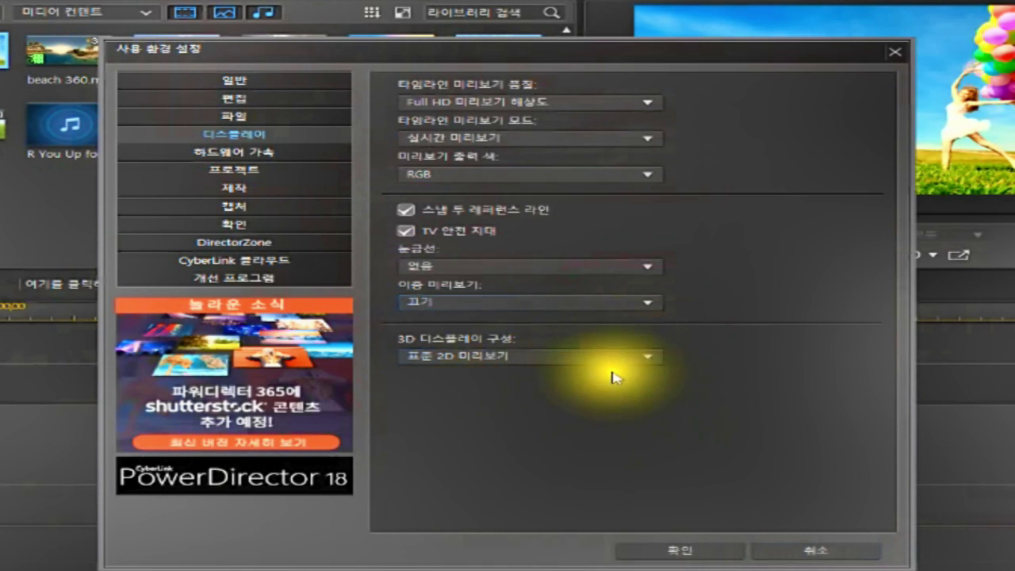
Set the 3D display configuration to 표준 2D 미리보기 (standard 2D preview).
click(648, 356)
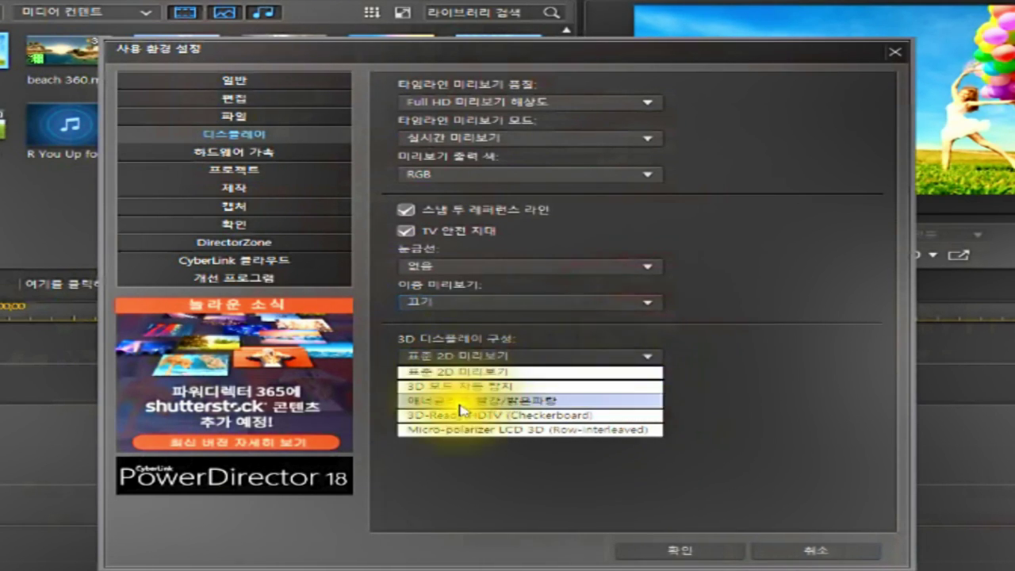
click(460, 370)
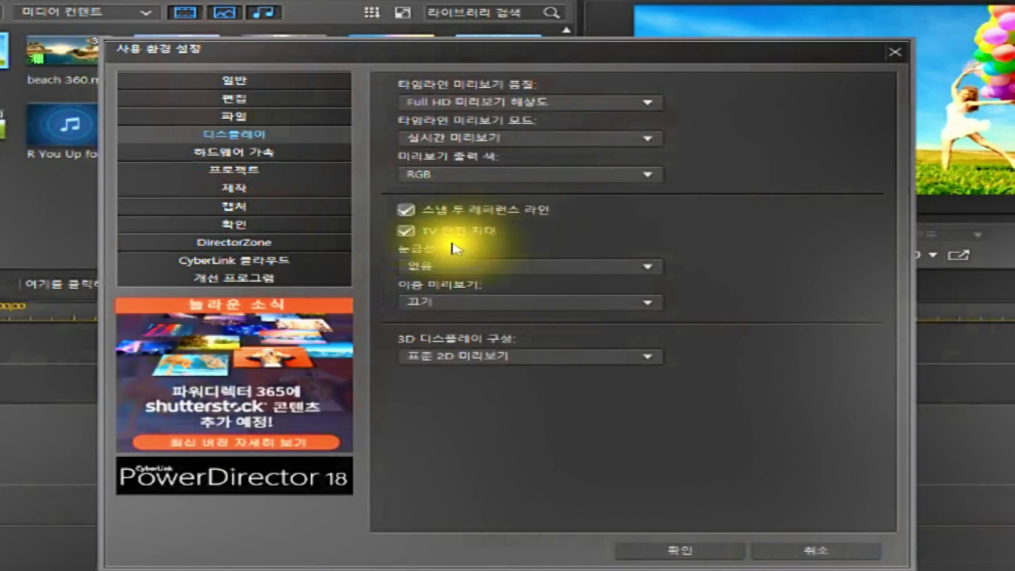
In the hardware acceleration preferences, enable OpenCL for faster video effect preview and rendering, with hardware decoding also on.
click(241, 150)
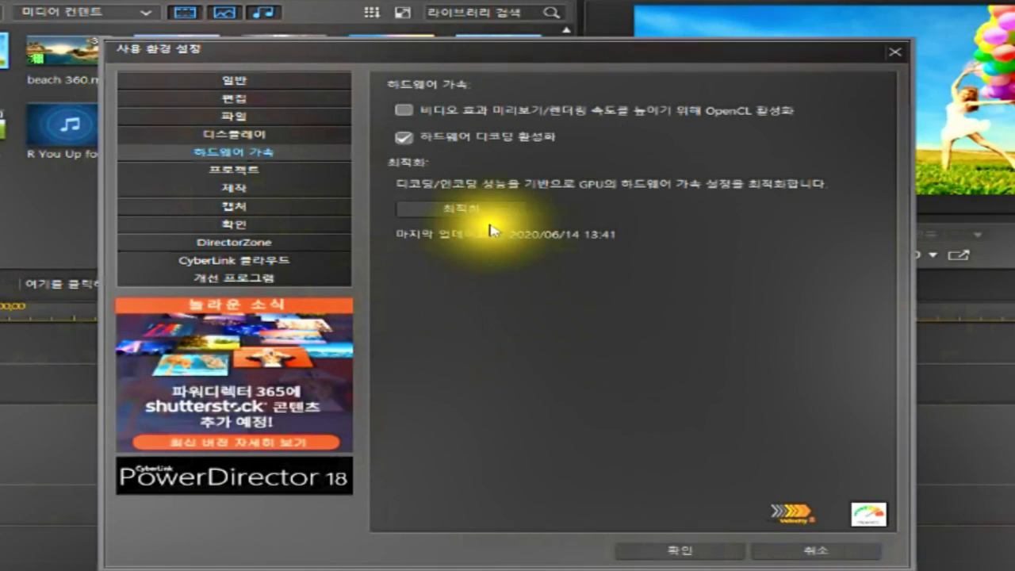
click(405, 113)
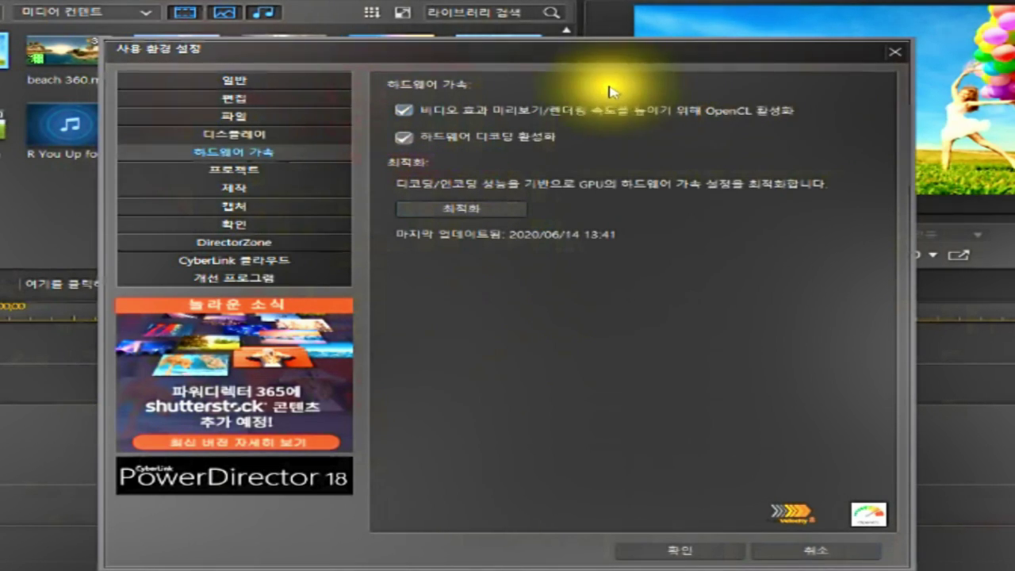
click(405, 113)
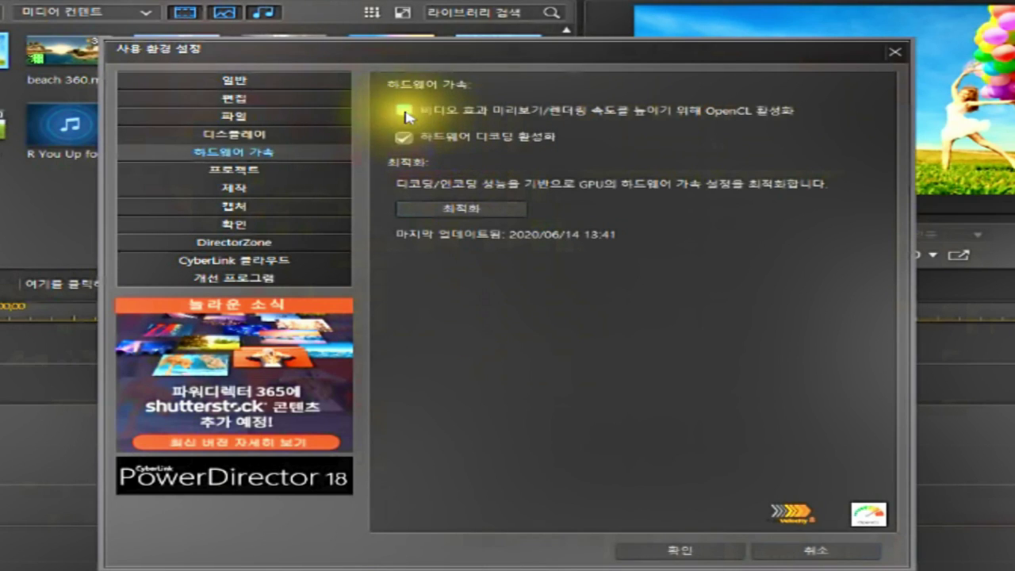
click(405, 113)
click(403, 136)
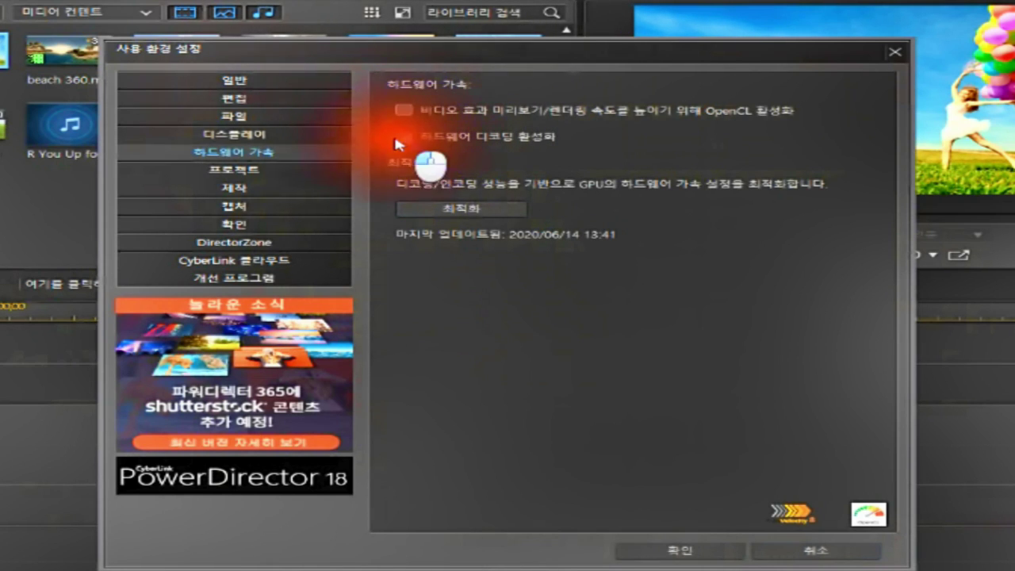
click(403, 137)
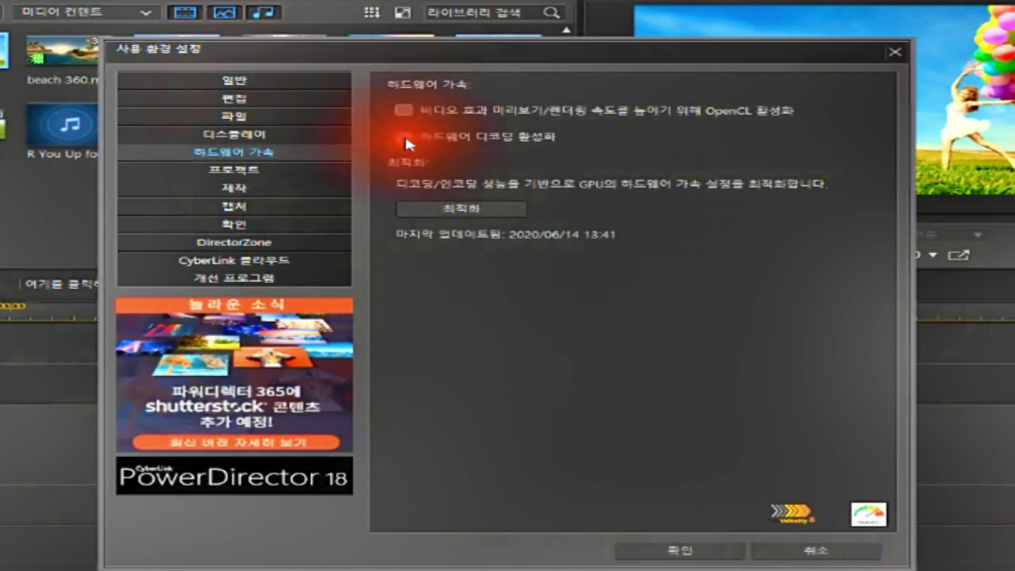
click(669, 347)
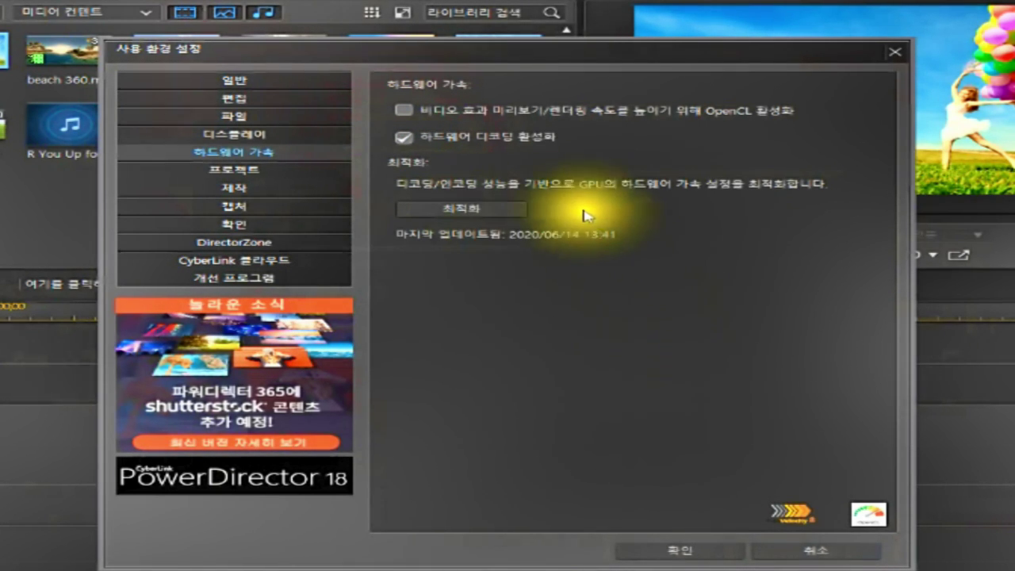
click(404, 112)
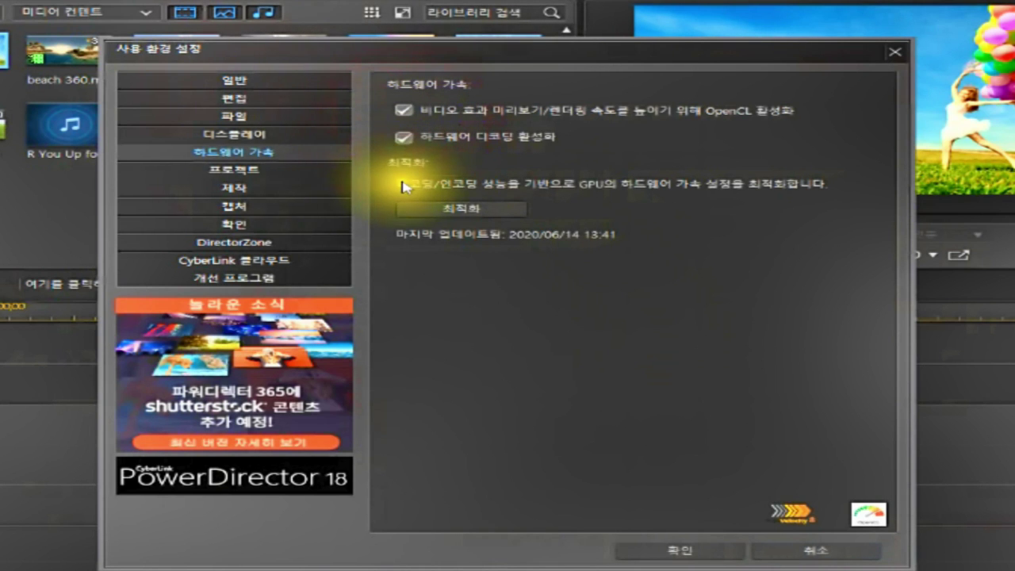
Try to optimize the GPU hardware acceleration settings, cancelling the analysis.
click(458, 209)
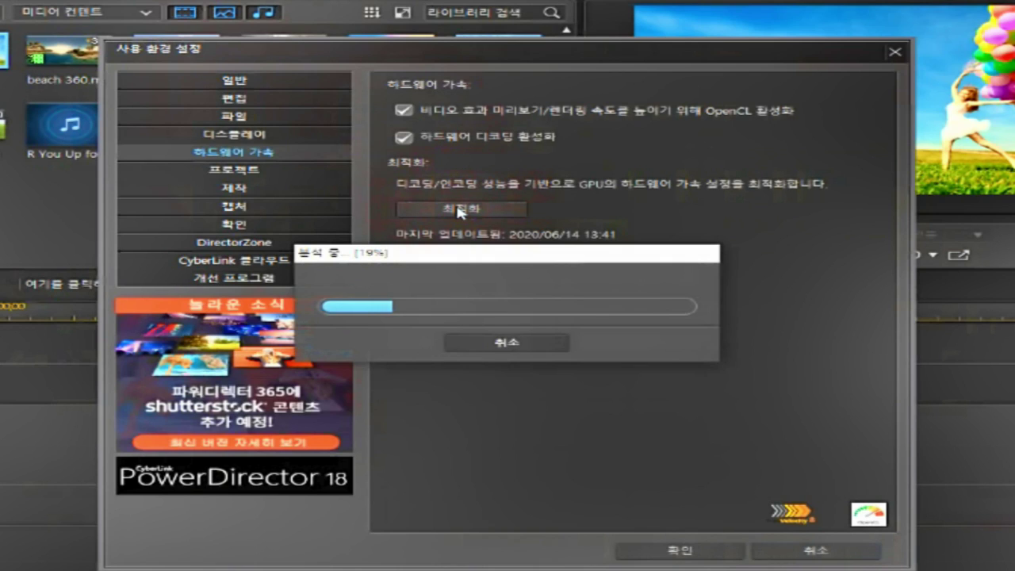
click(501, 341)
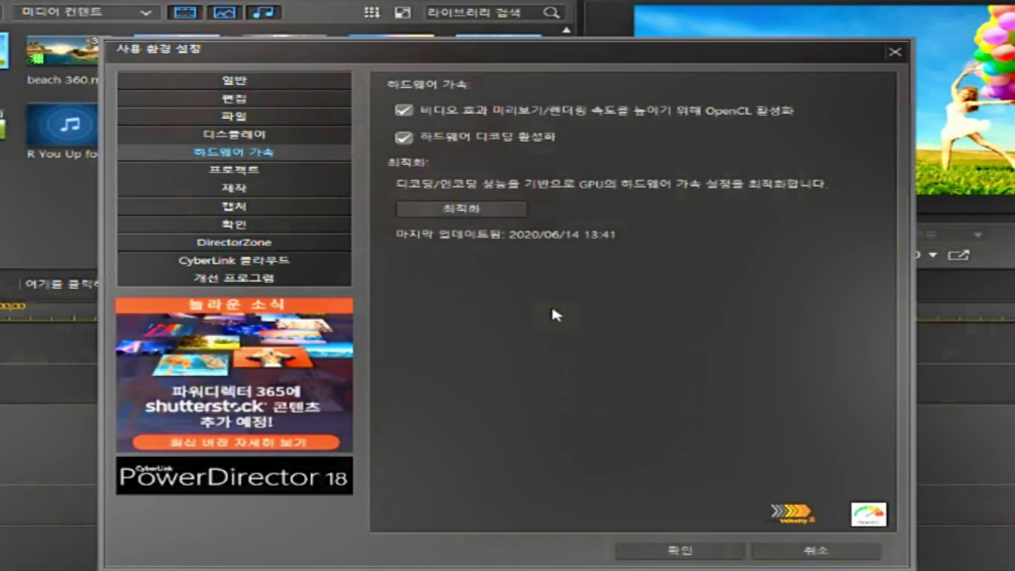
In the 프로젝트 (project) preferences, try 5 for the number of recently used projects, and set it back to 10.
click(239, 170)
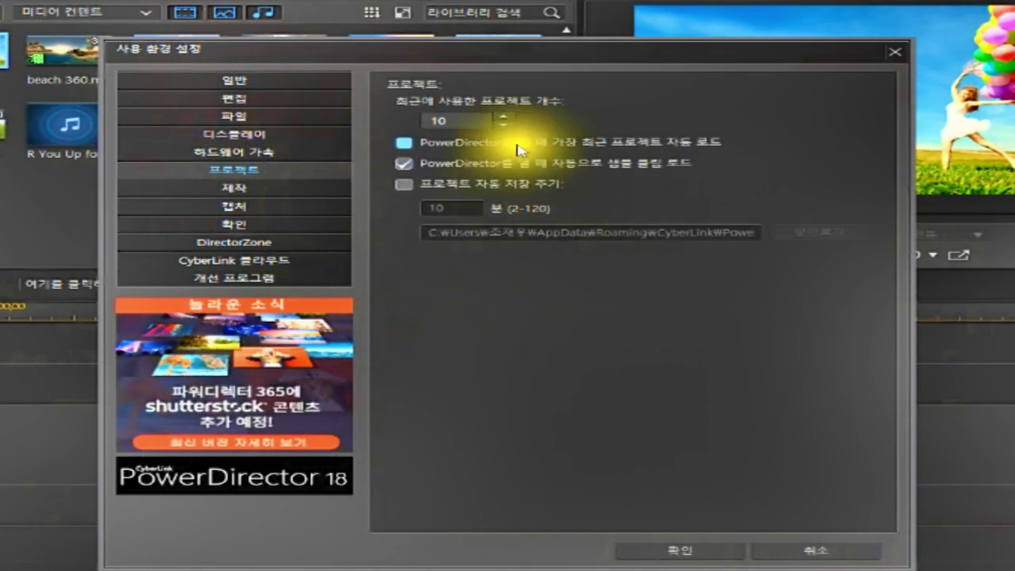
click(472, 121)
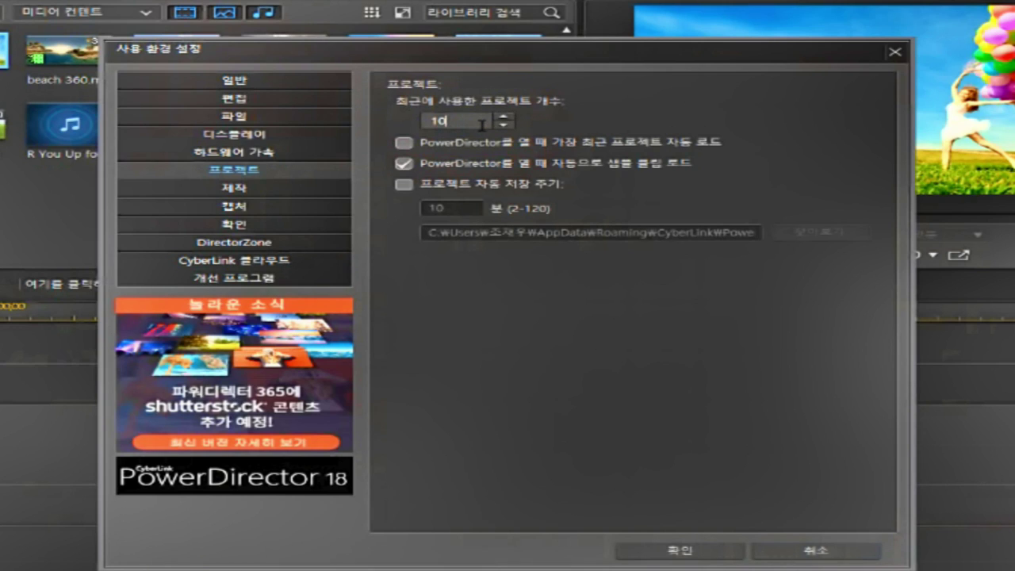
click(444, 119)
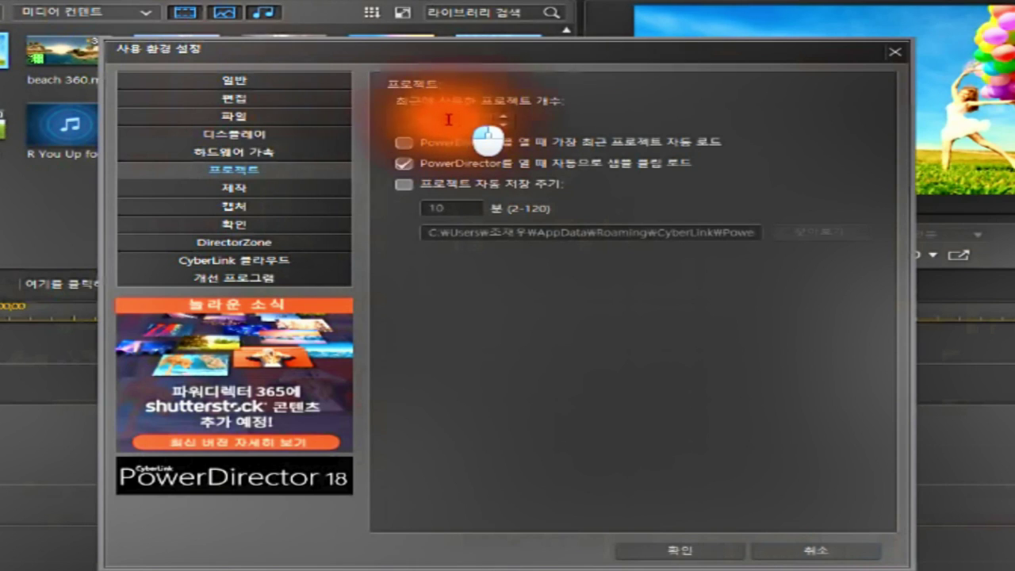
double_click(433, 119)
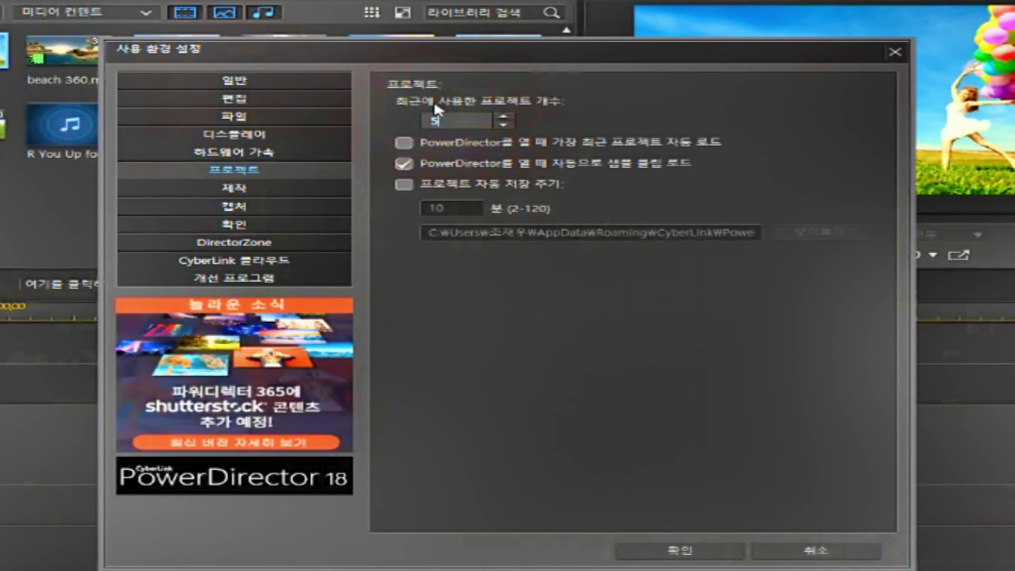
click(435, 119)
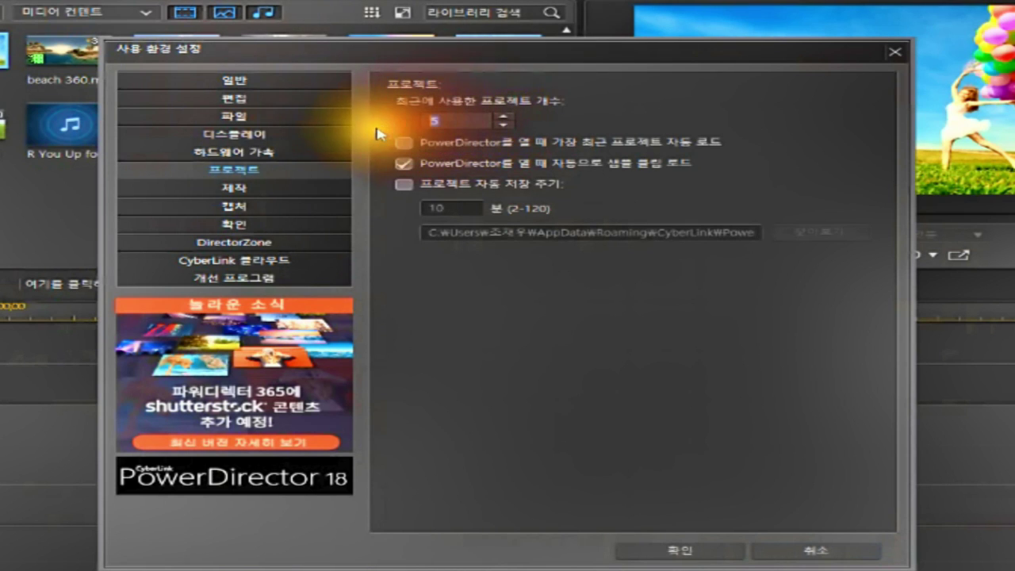
text(10)
click(504, 278)
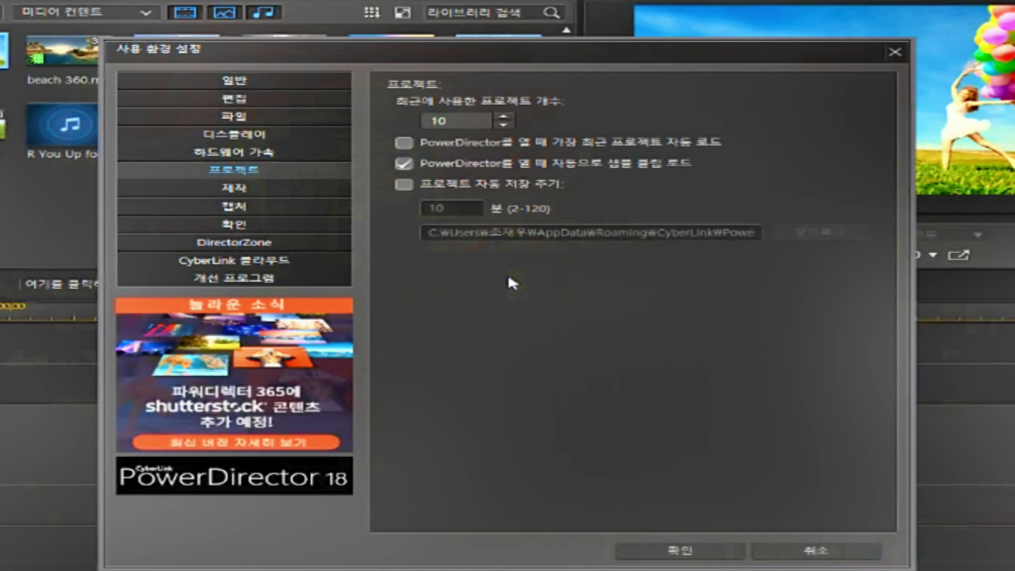
Try turning on automatic loading of the most recent project at startup, and switch it back off.
click(403, 145)
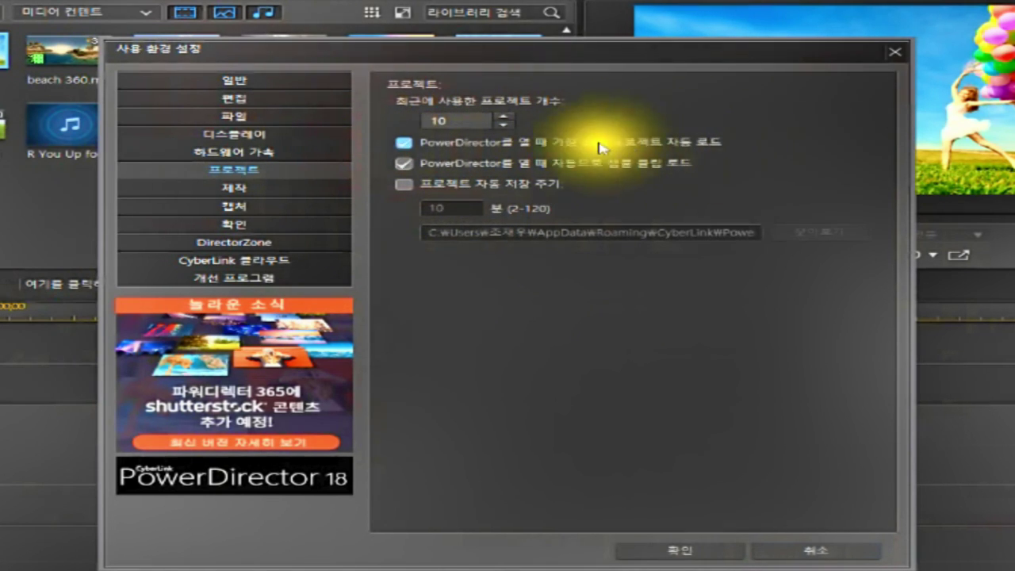
click(403, 144)
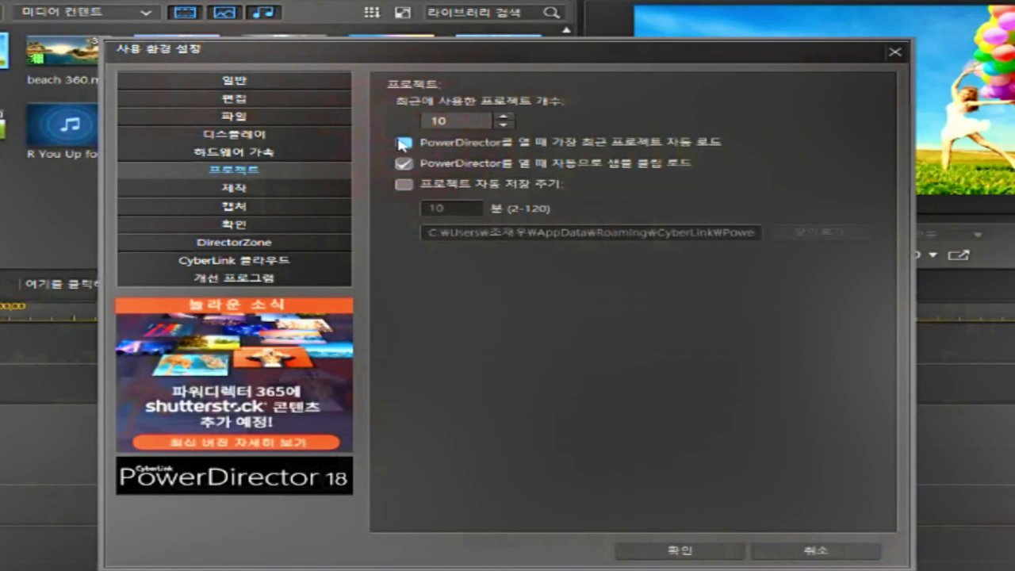
click(403, 144)
click(403, 145)
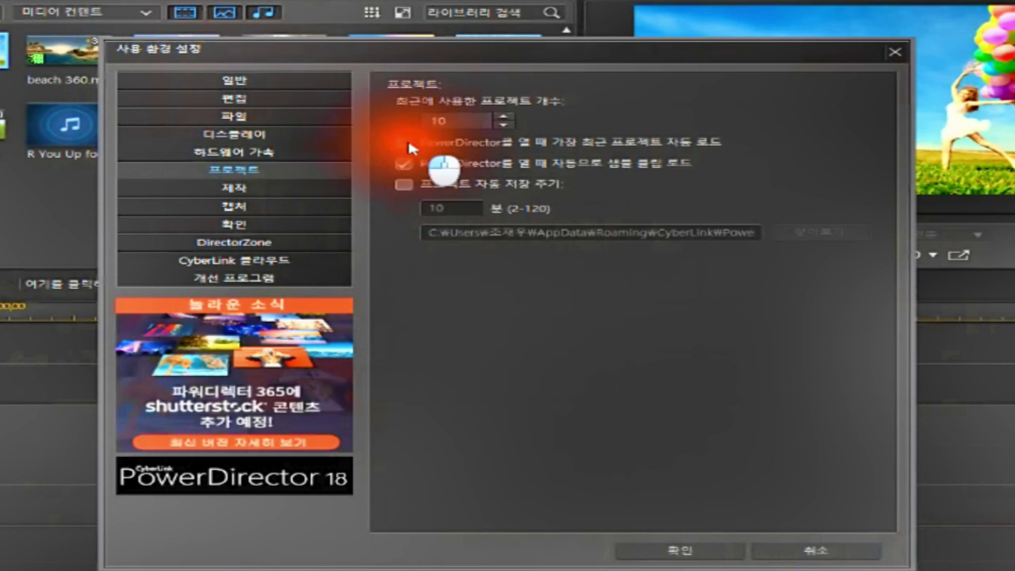
click(405, 145)
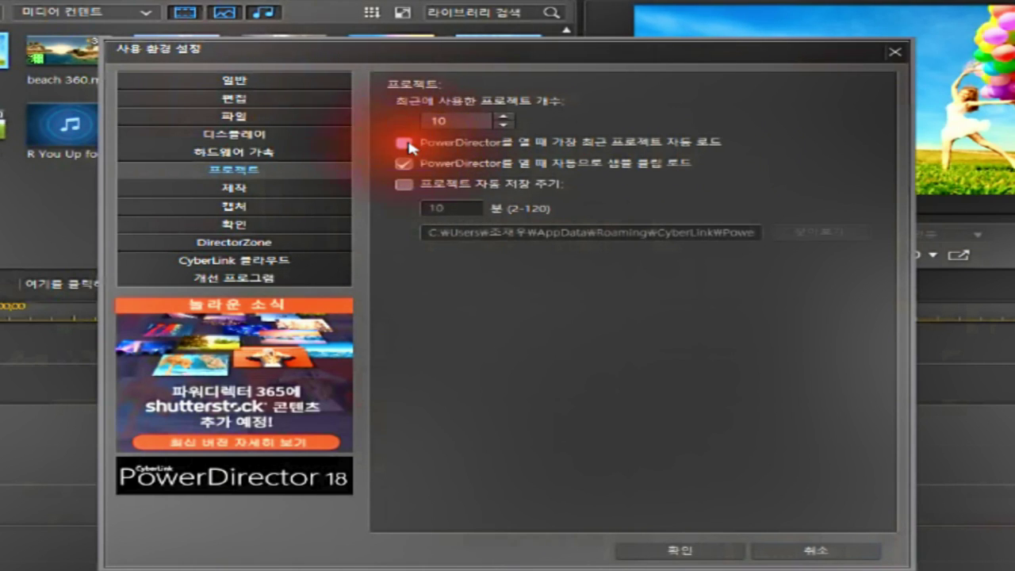
click(405, 145)
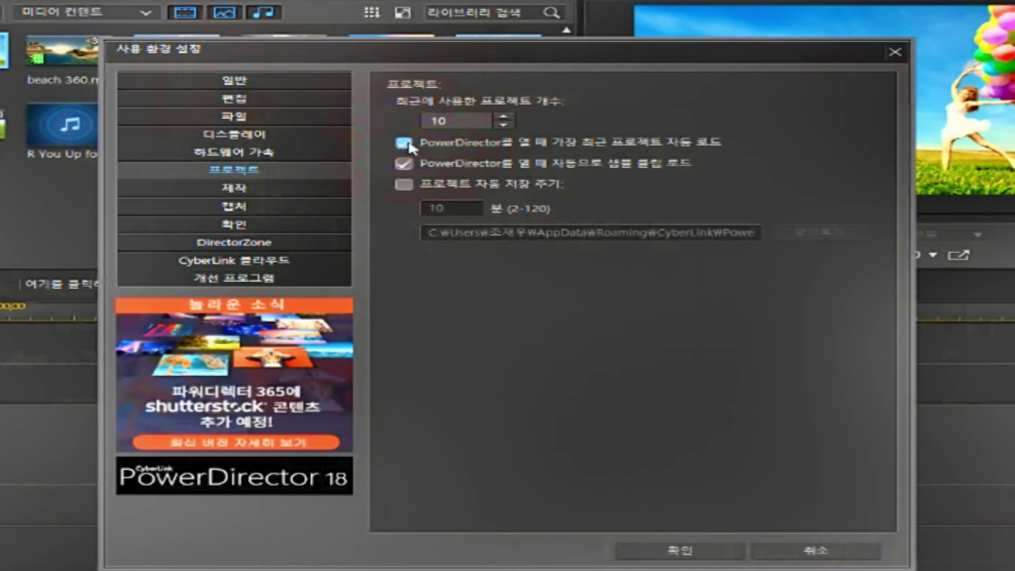
click(406, 144)
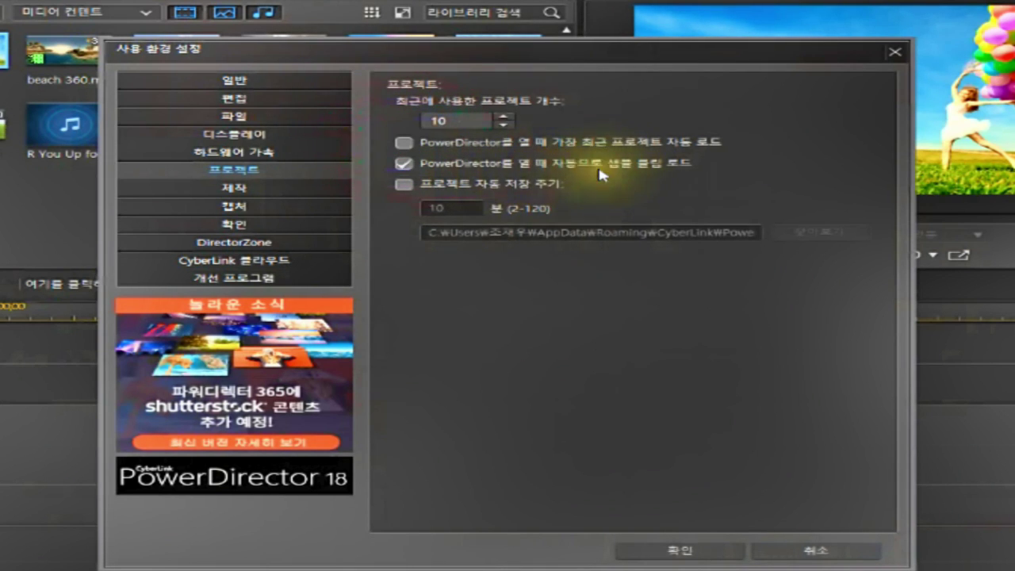
Try turning off automatic loading of the sample clips at startup, and switch it back on.
click(400, 164)
click(400, 165)
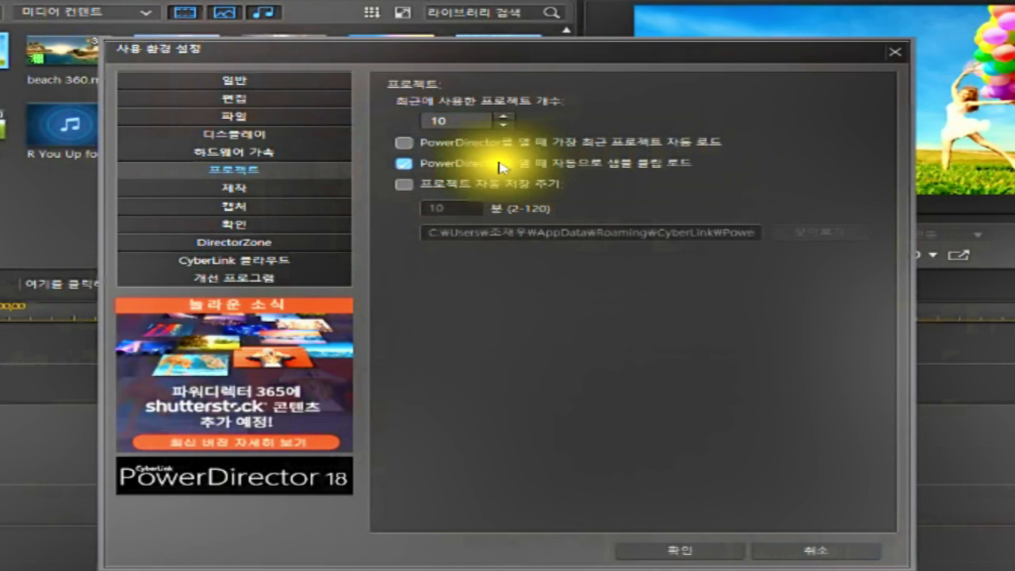
click(404, 164)
click(403, 165)
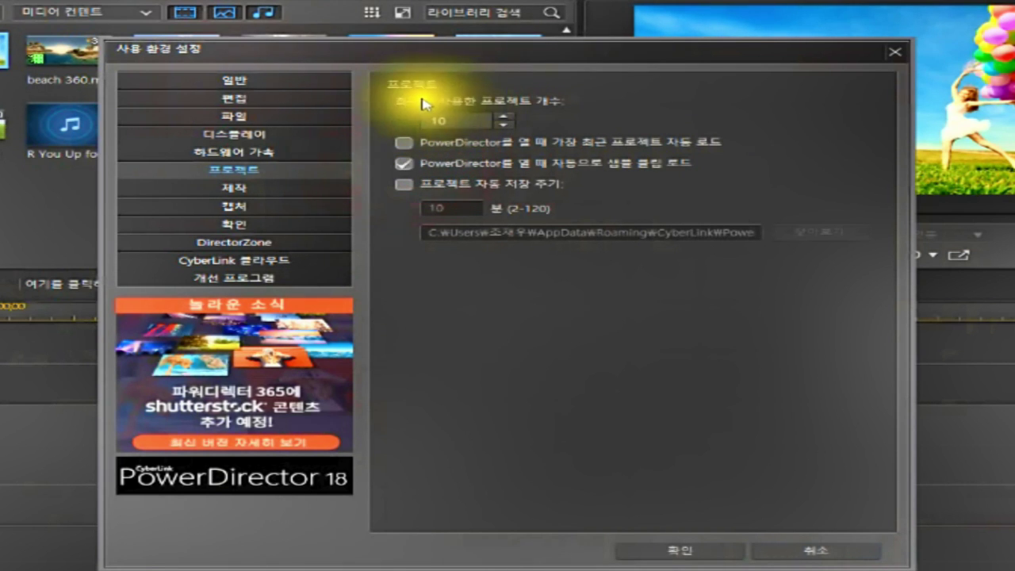
Move the preferences window aside to examine the sample clips in the media library, and bring it back.
drag(460, 50, 752, 288)
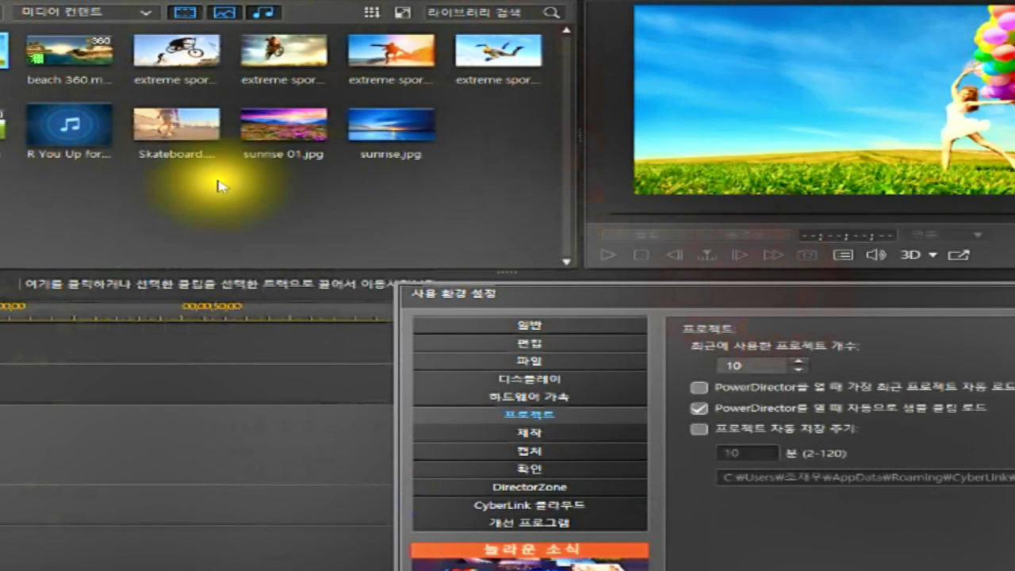
drag(605, 289, 289, 27)
click(393, 151)
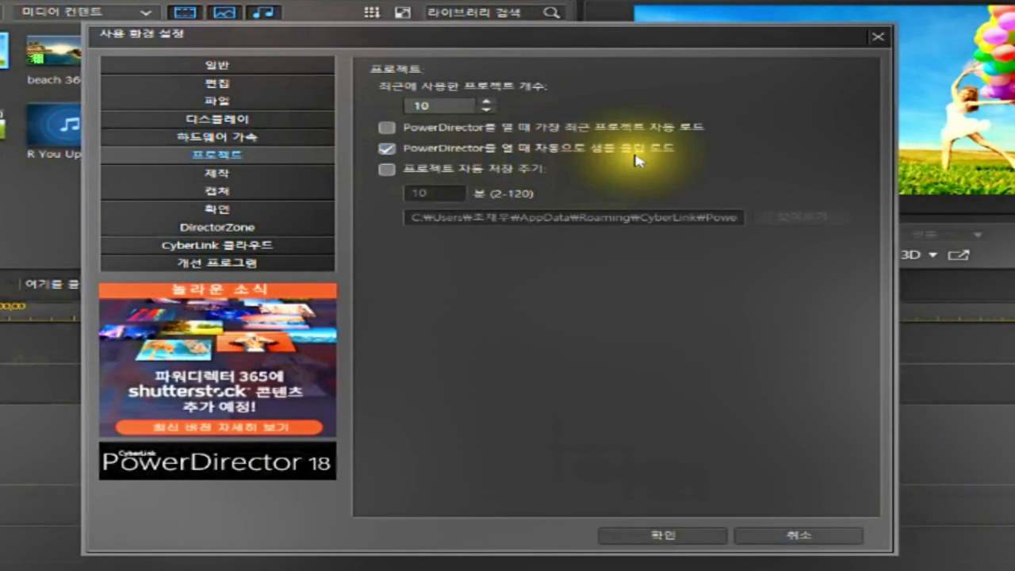
drag(361, 41, 422, 344)
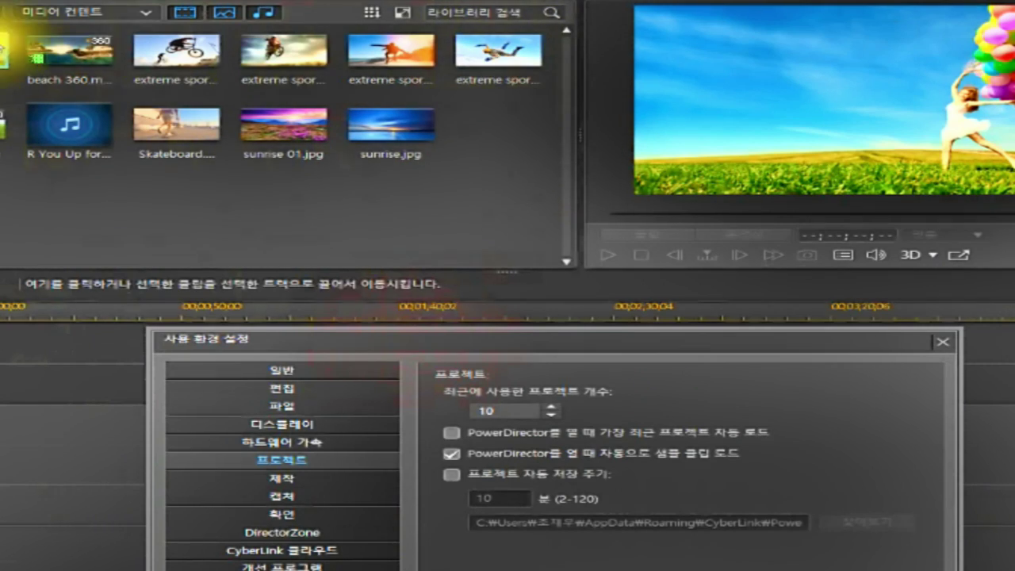
drag(444, 341, 389, 50)
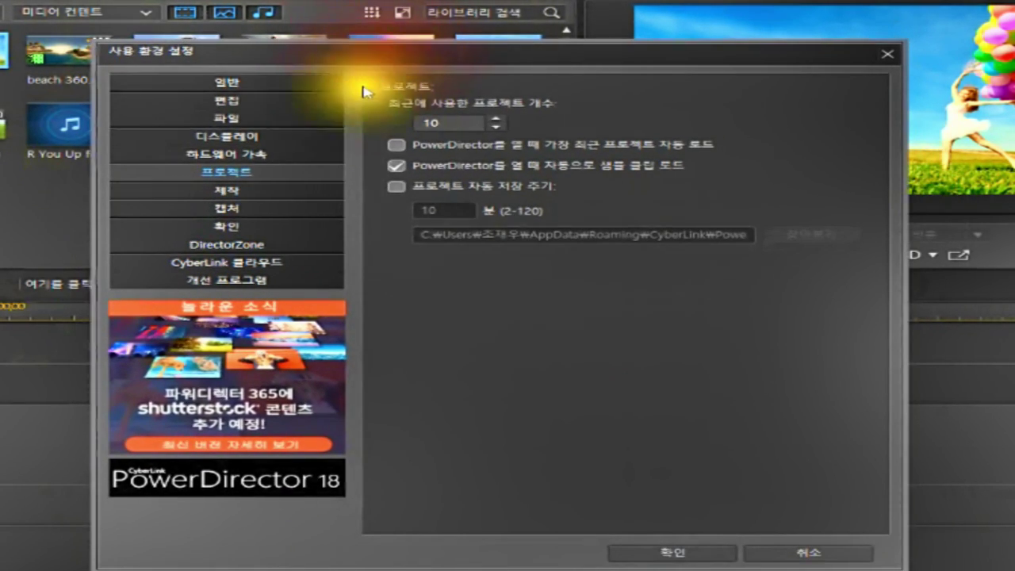
click(397, 166)
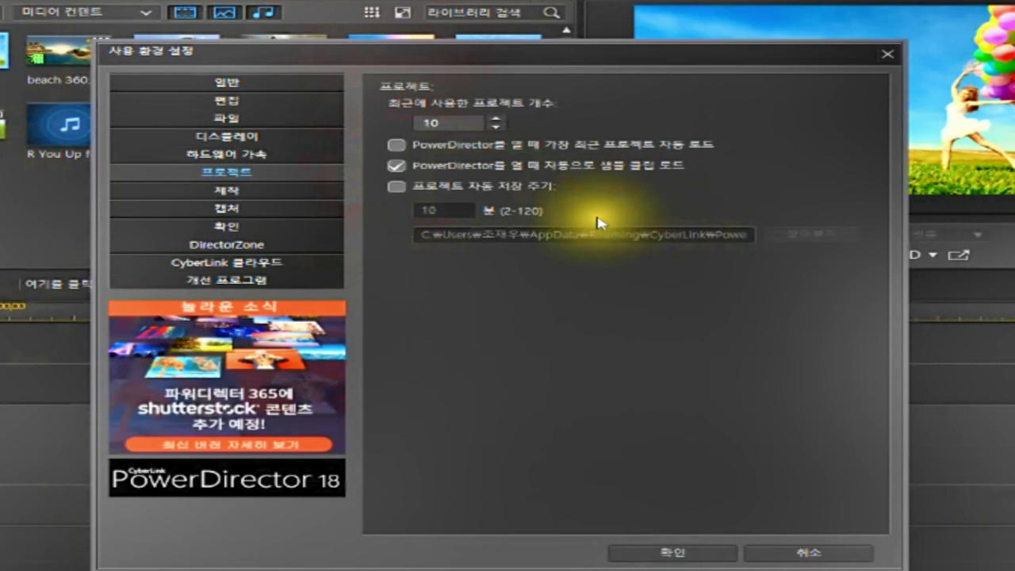
Enable automatic project saving, trying an interval of 30 minutes before setting it back to 10 minutes.
click(401, 193)
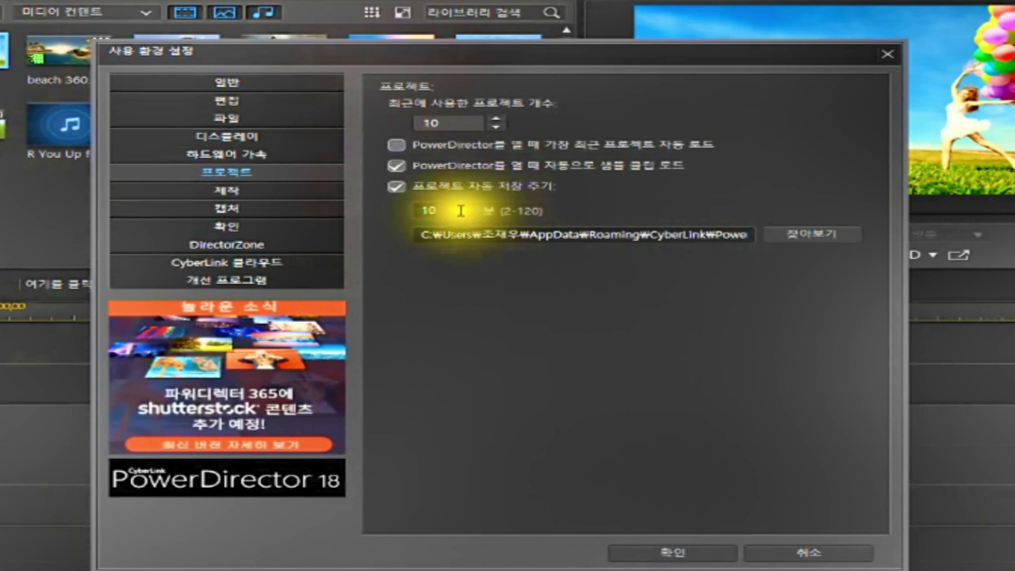
click(461, 210)
drag(460, 210, 372, 208)
text(30)
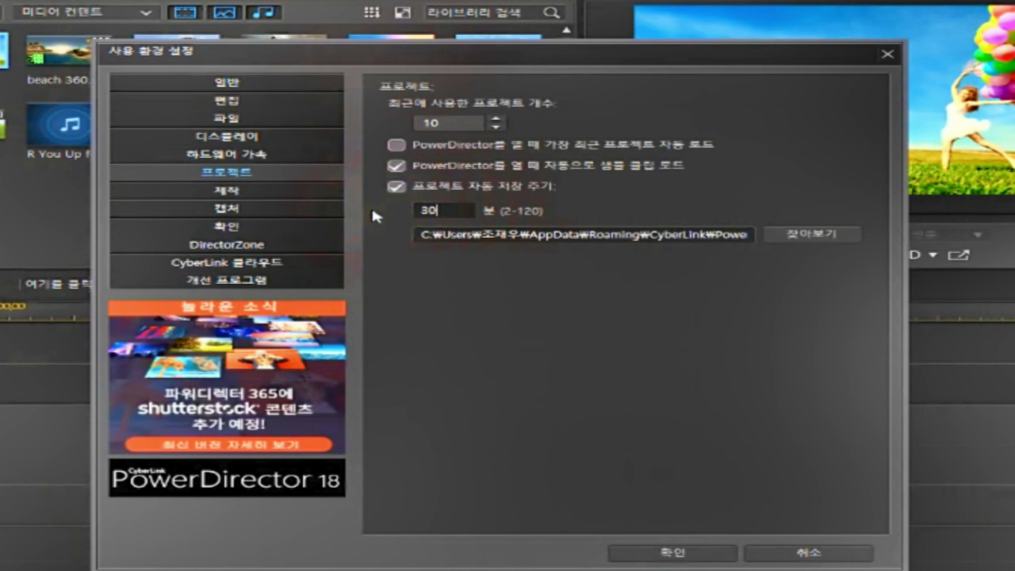
click(456, 210)
drag(457, 211, 372, 208)
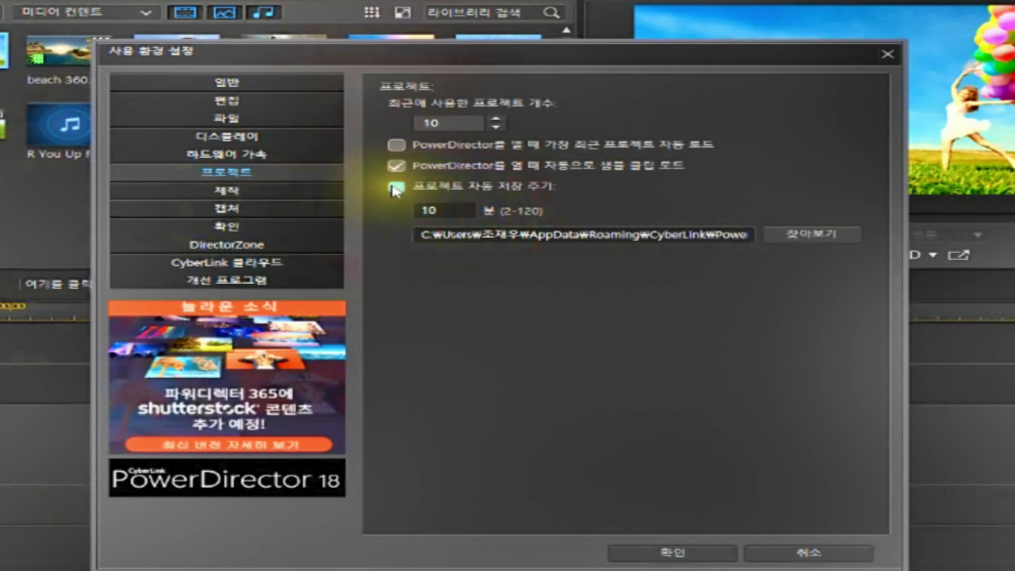
click(396, 189)
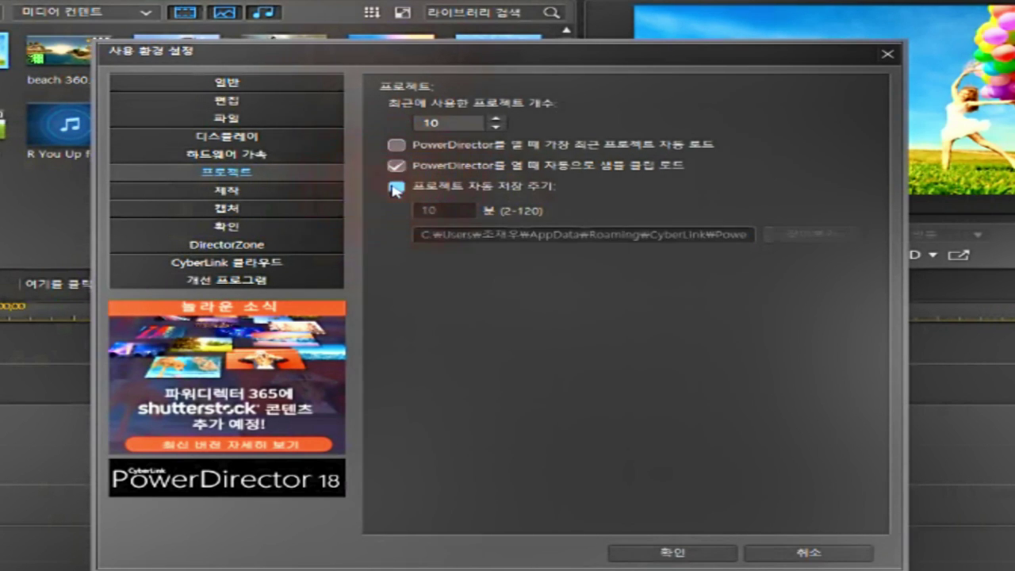
click(394, 188)
click(394, 188)
click(394, 189)
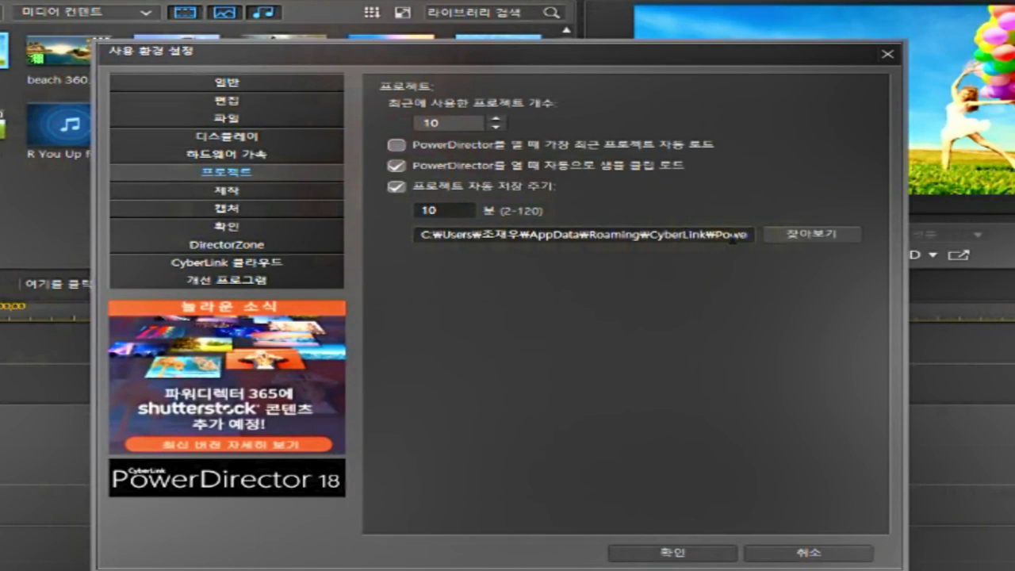
Check the auto-save folder path, cancel the folder selection, and turn automatic project saving off.
click(467, 234)
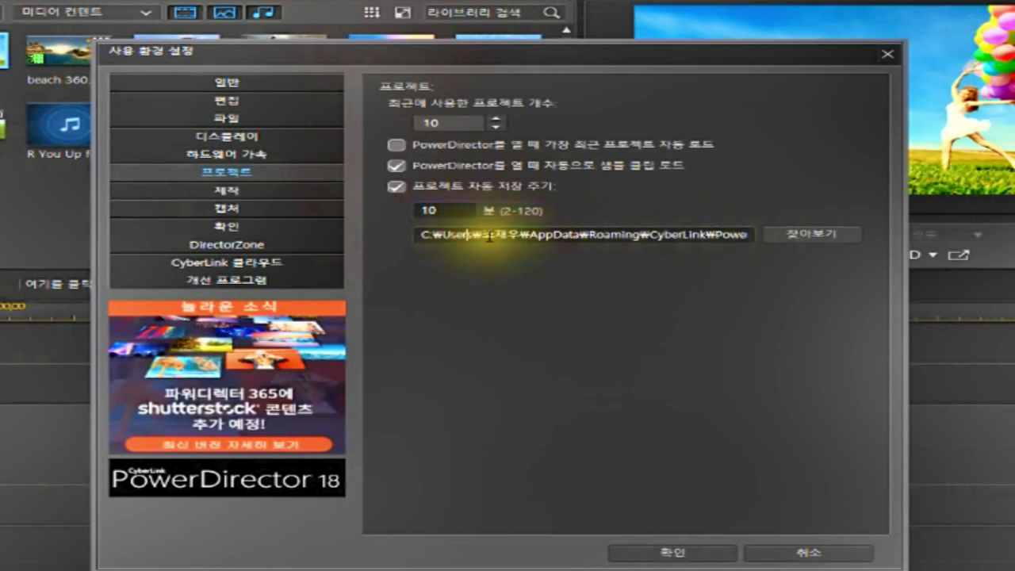
click(680, 233)
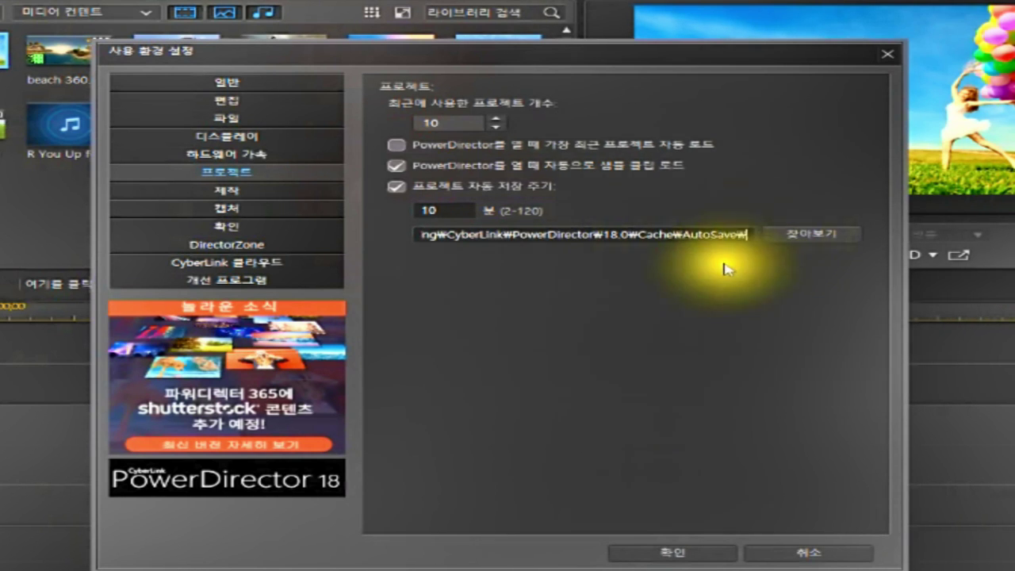
click(776, 232)
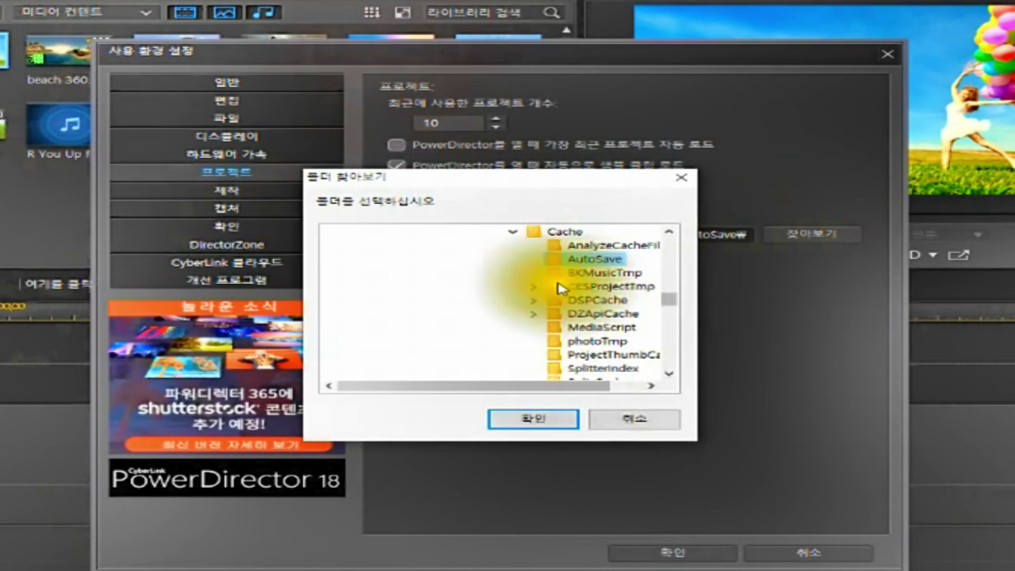
click(606, 420)
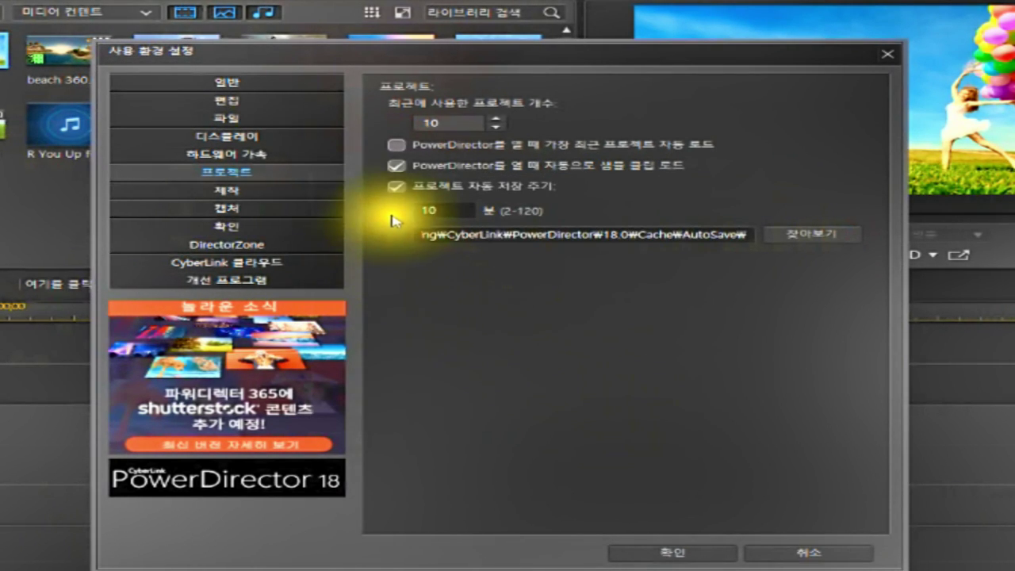
click(395, 188)
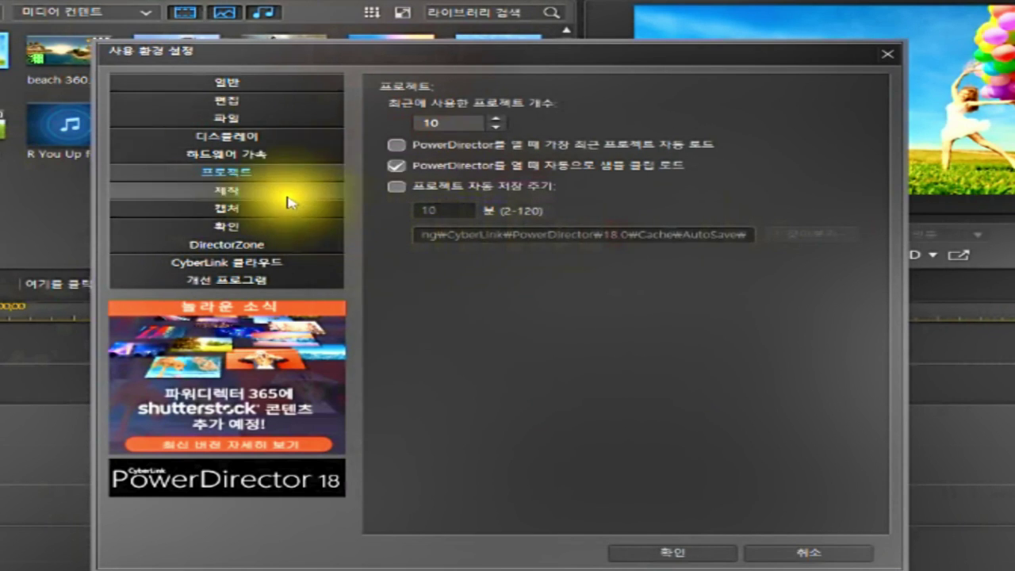
In the 제작 (production) preferences, keep software-encoder video noise reduction and SVRT for single-IDR H.264 video enabled.
click(227, 190)
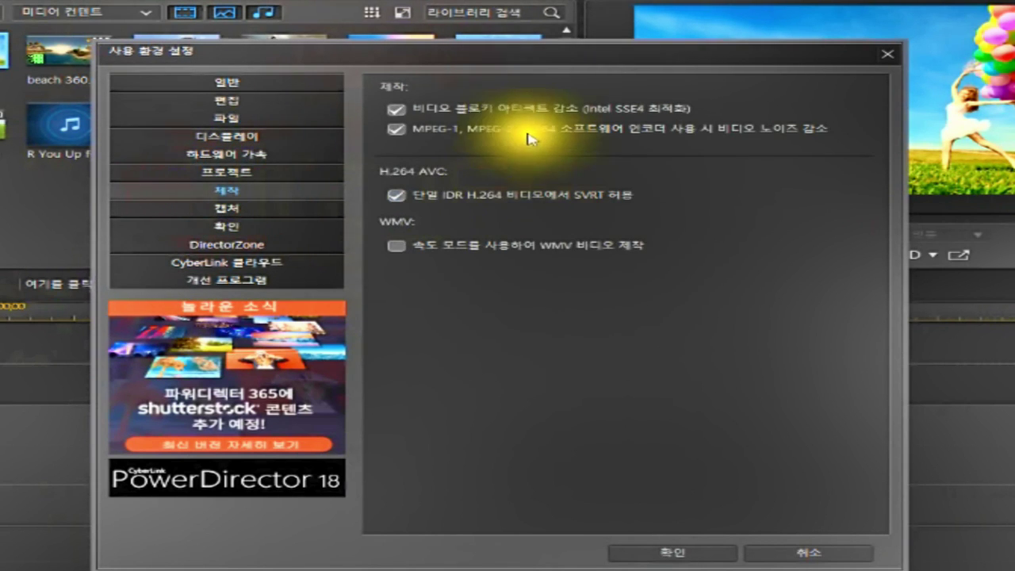
click(397, 129)
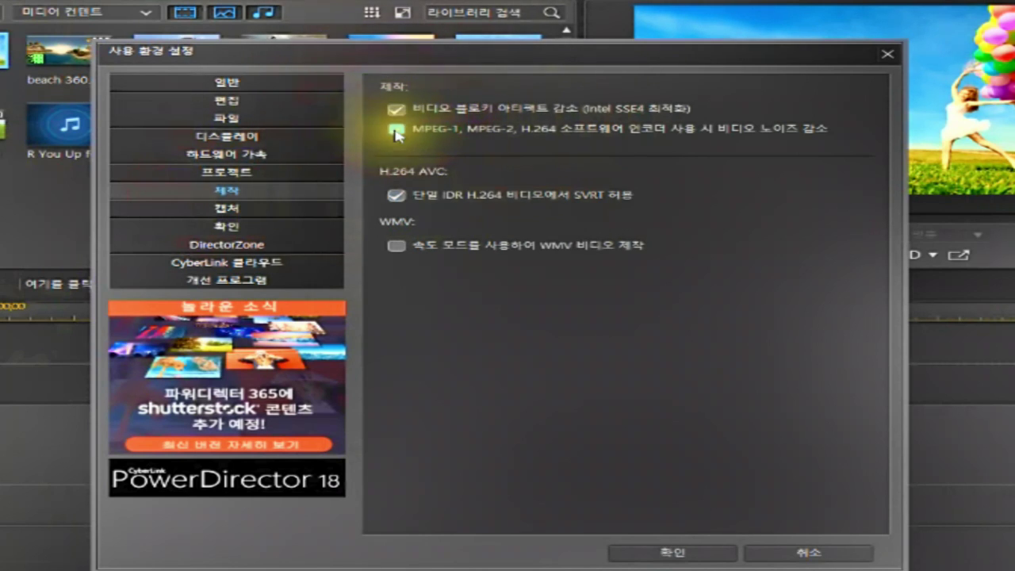
click(397, 131)
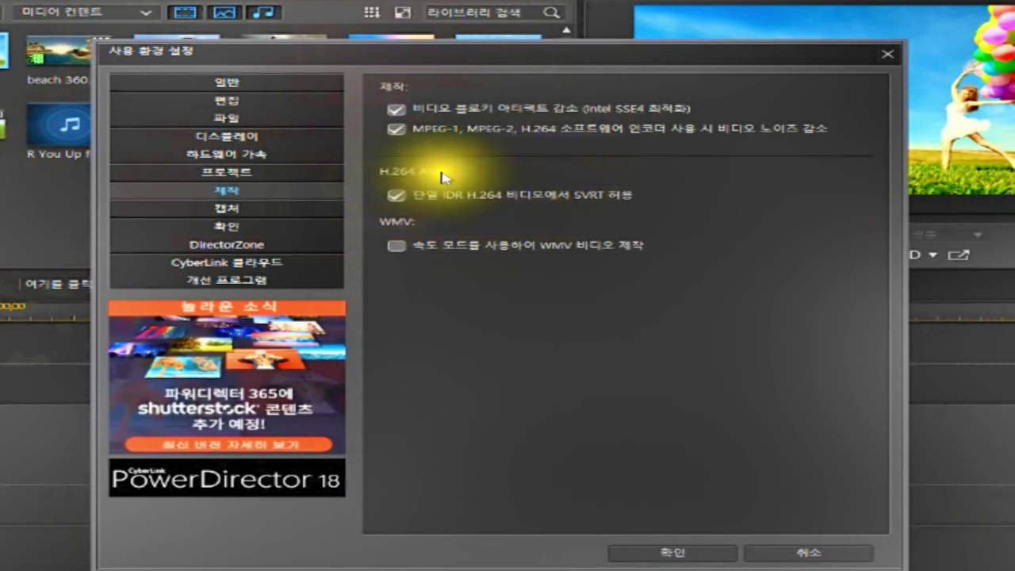
click(401, 198)
click(396, 197)
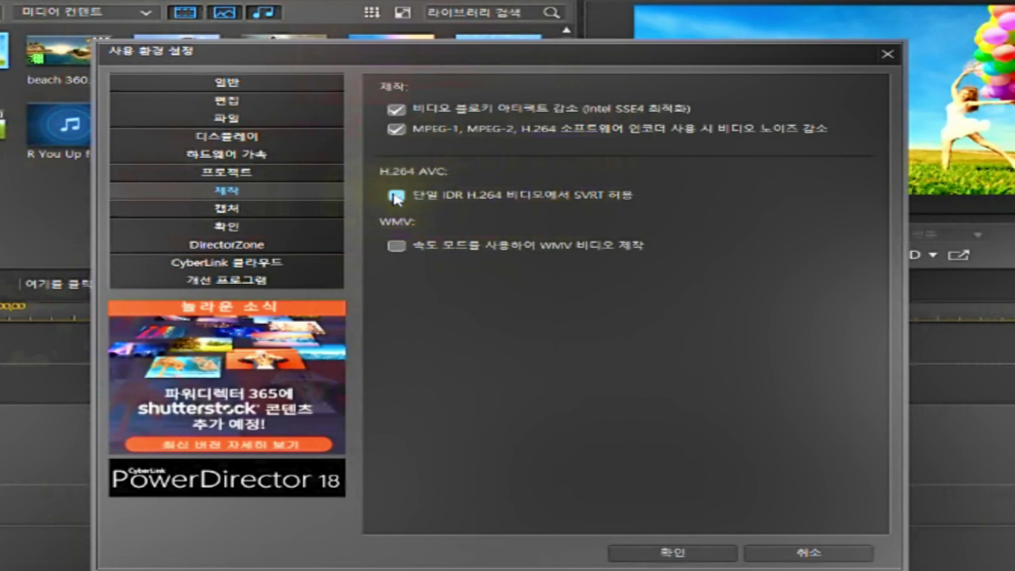
click(395, 194)
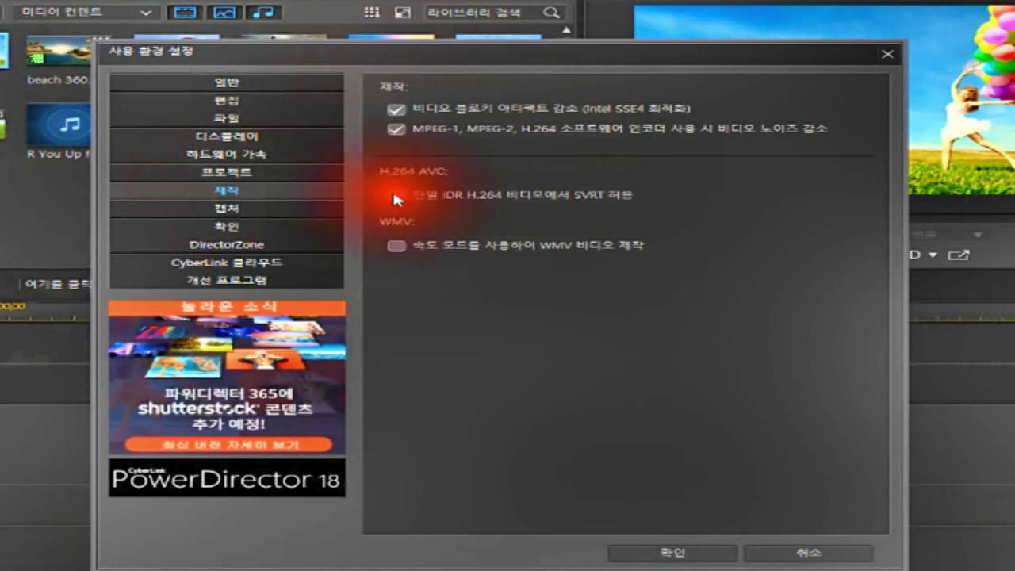
click(657, 344)
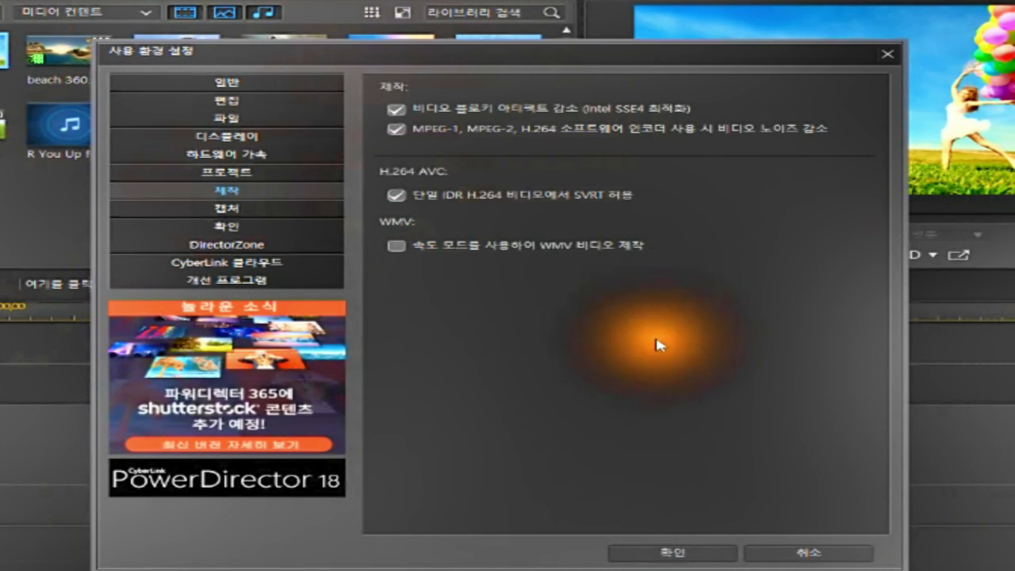
Try the speed mode option for WMV video production, switching it on and off again.
click(395, 246)
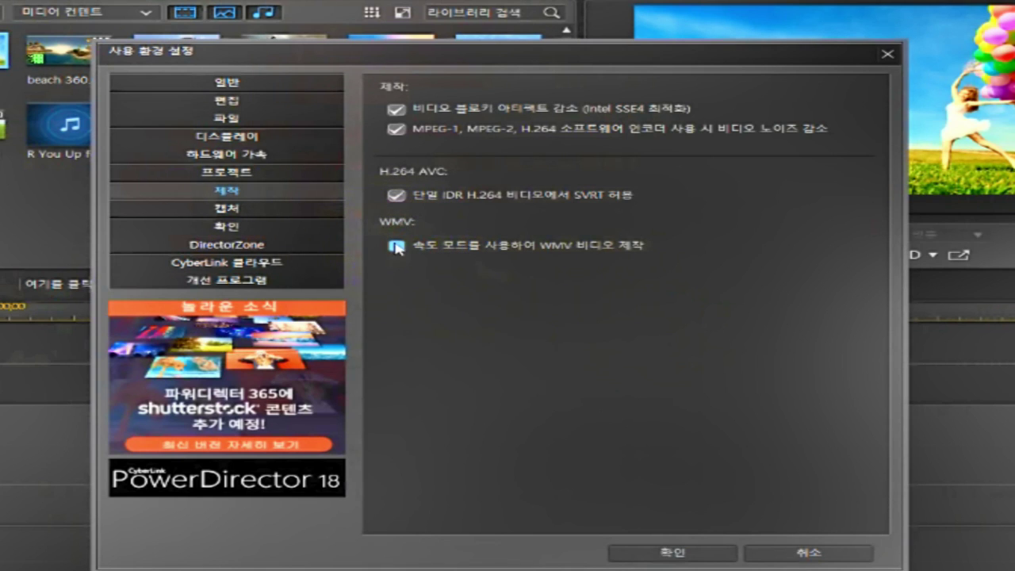
click(396, 246)
click(396, 247)
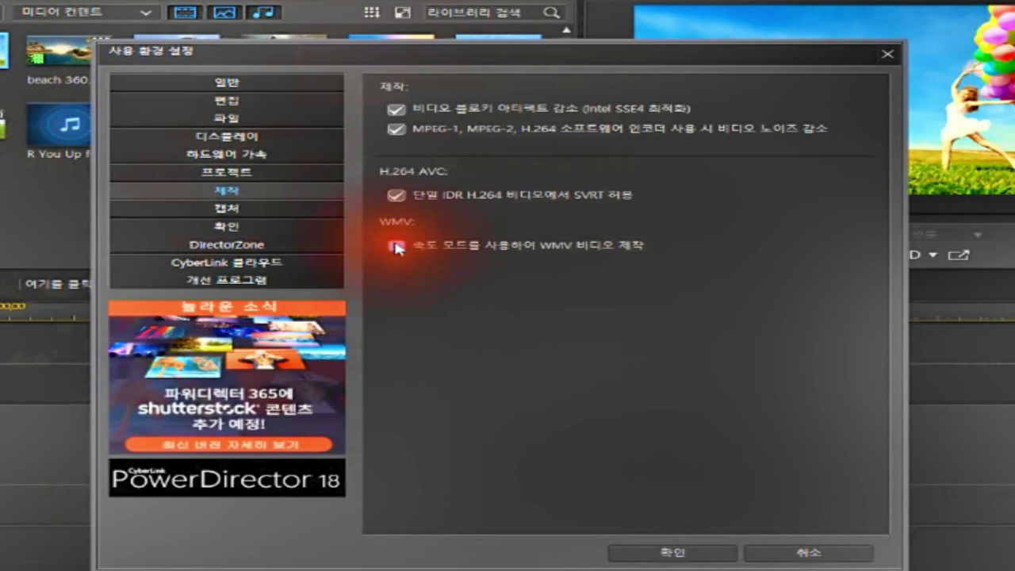
click(396, 247)
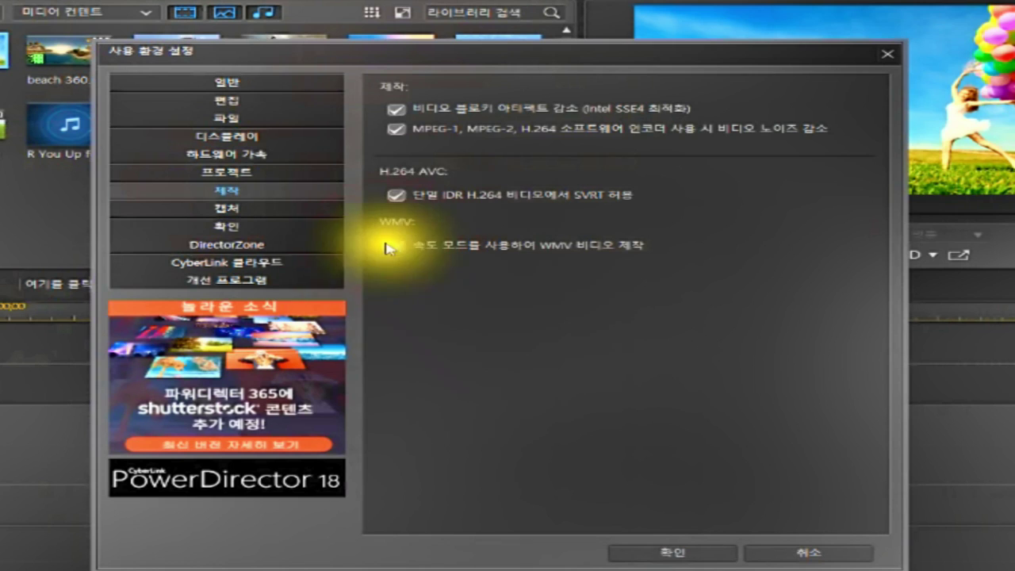
In the 캡처 (capture) preferences, turn off adding captures to the library and workspace and voice-over file replacement, and re-enable all three.
click(245, 208)
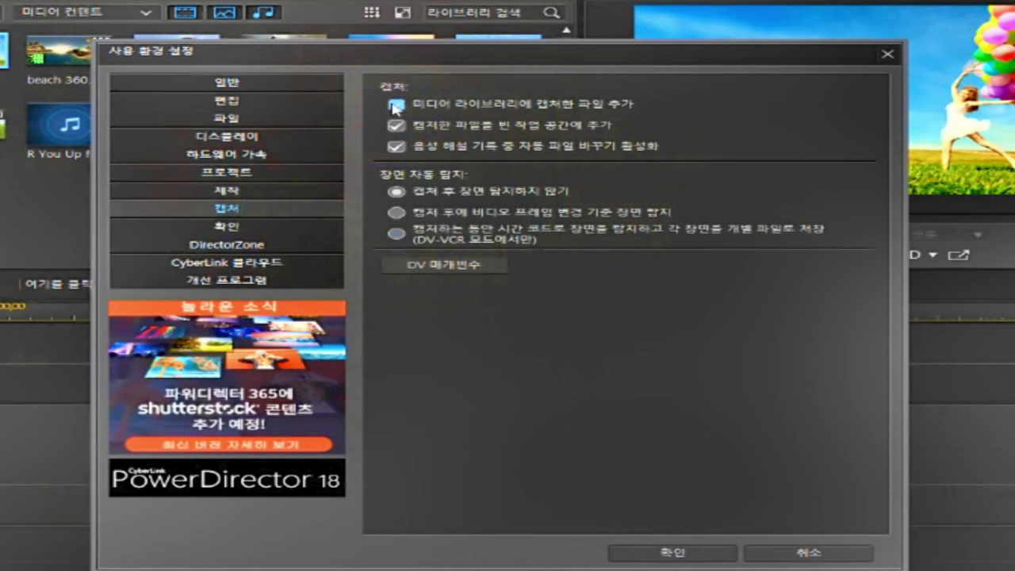
click(396, 106)
click(396, 105)
click(396, 125)
click(398, 147)
click(397, 147)
click(396, 104)
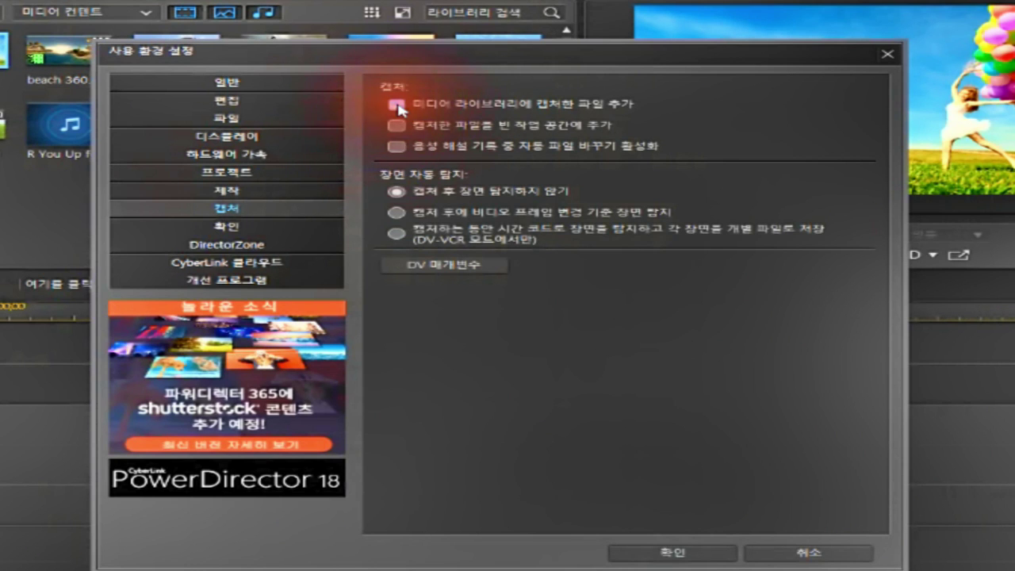
click(397, 105)
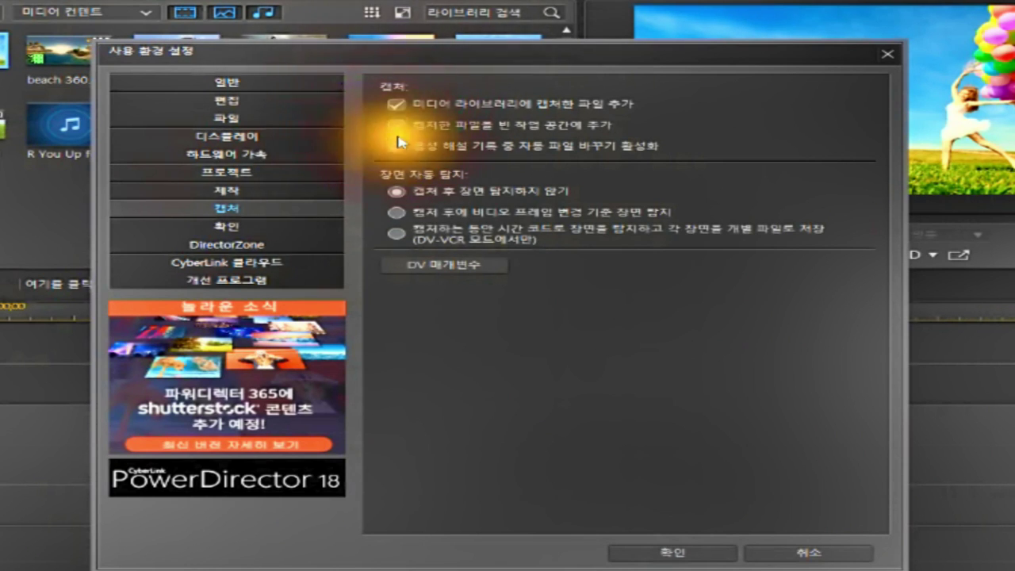
click(398, 146)
click(396, 125)
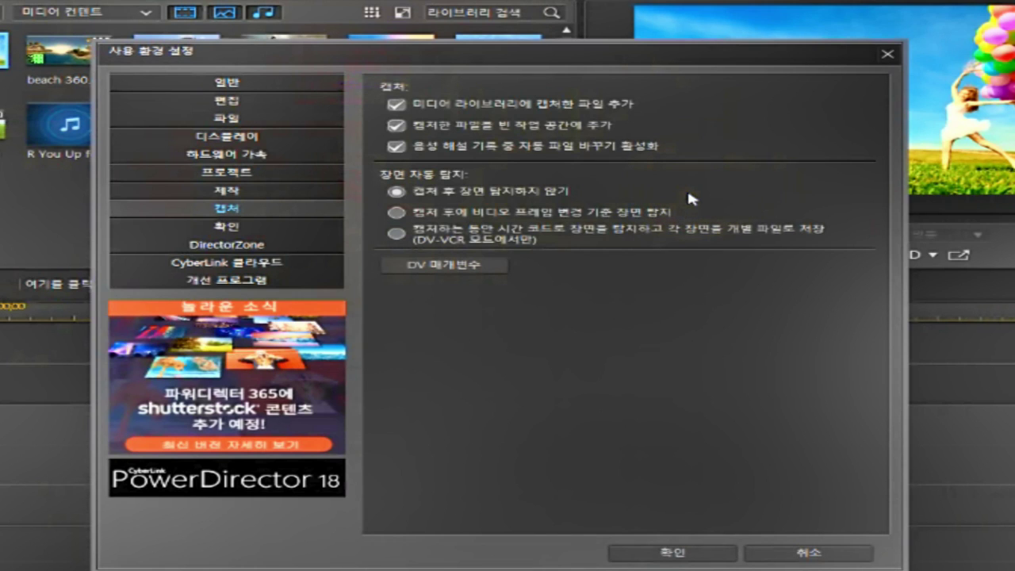
Try the automatic scene detection modes for captures and return to no scene detection after capture.
click(393, 211)
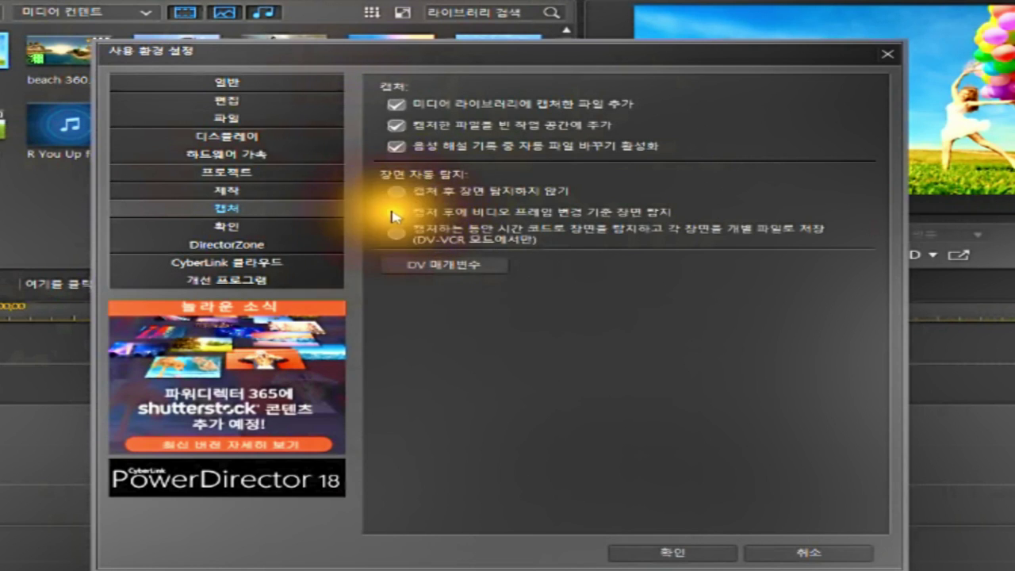
click(393, 191)
click(393, 226)
click(395, 209)
click(397, 193)
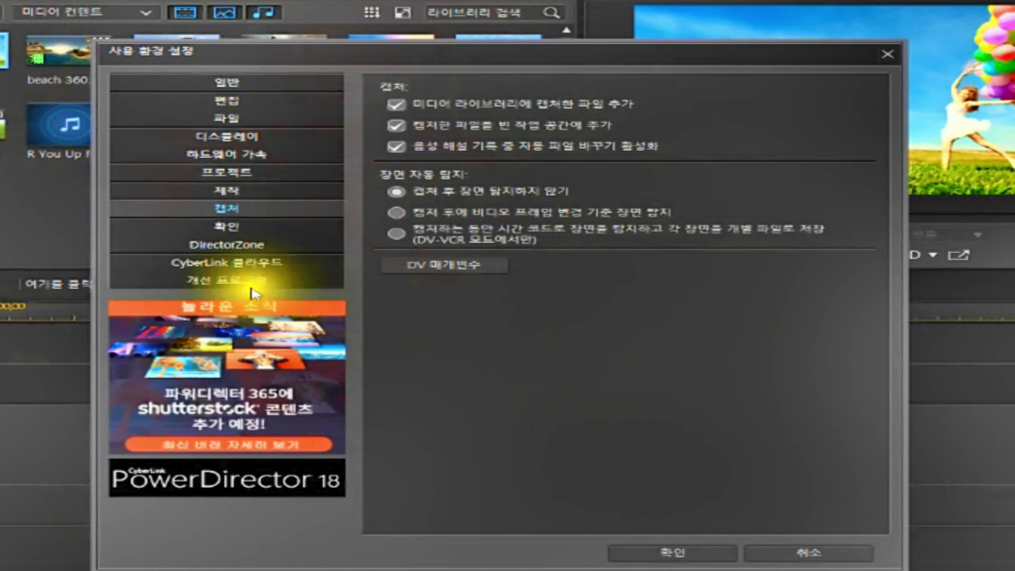
View the 확인 (confirmation) reset option, and turn DirectorZone automatic sign-in off and back on.
click(250, 227)
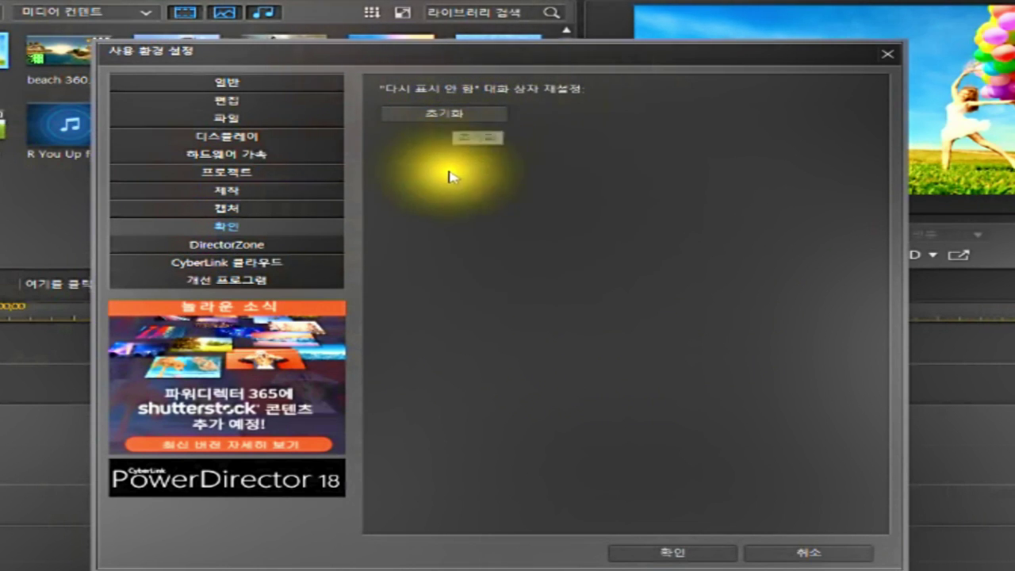
click(252, 247)
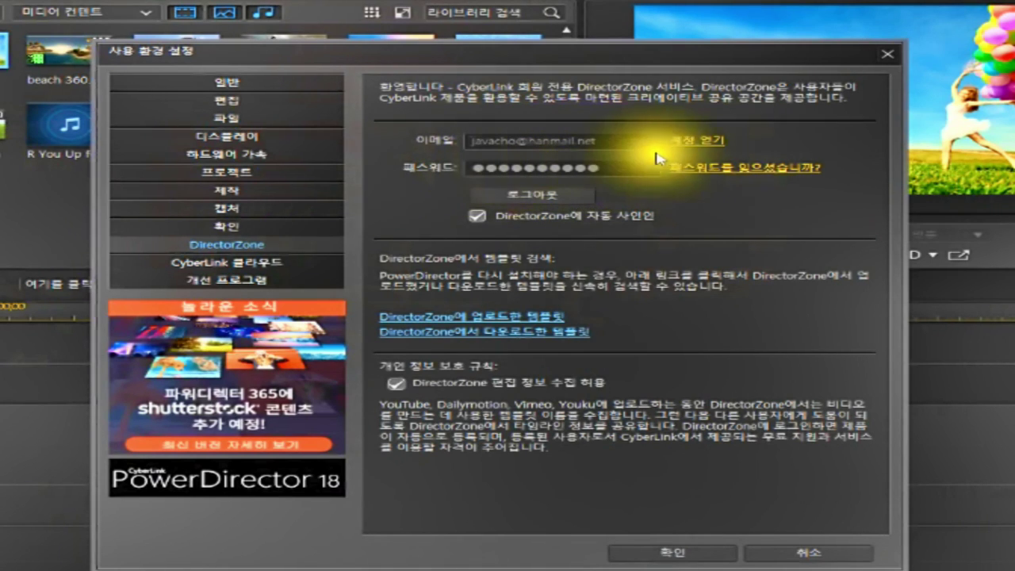
click(477, 216)
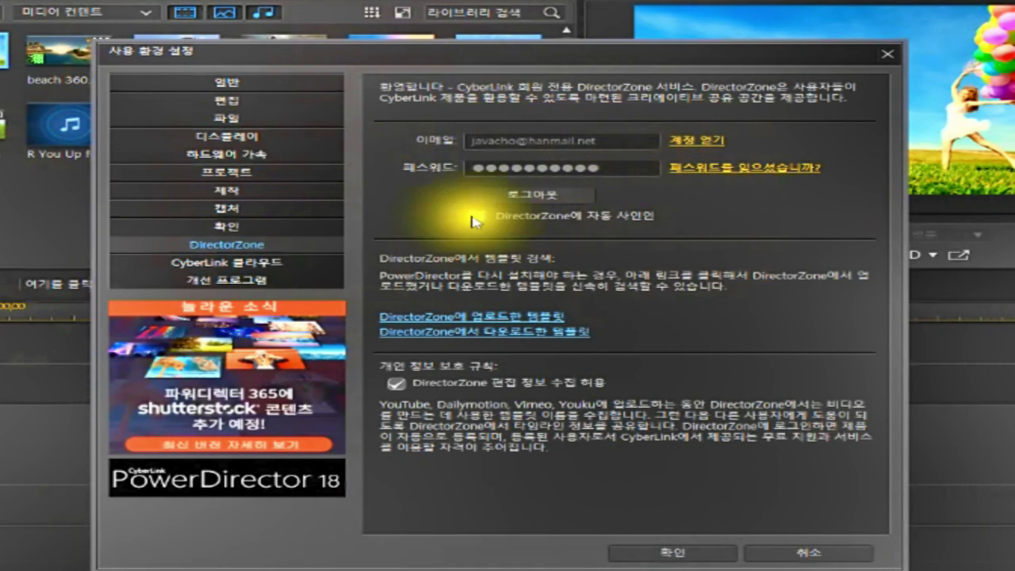
click(477, 216)
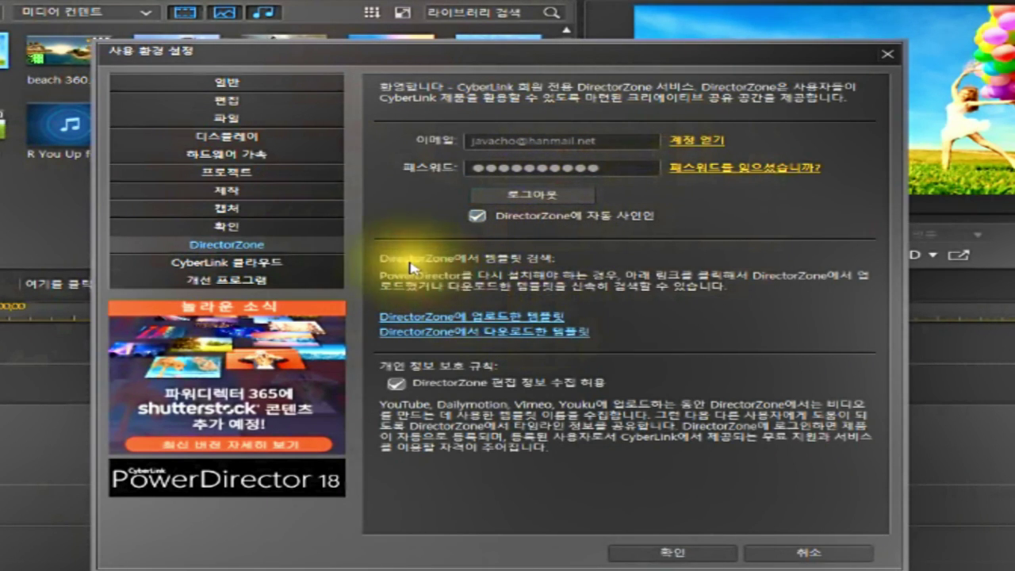
Check the link to templates uploaded to DirectorZone, and turn the collection of editing information off and back on.
click(493, 322)
click(494, 321)
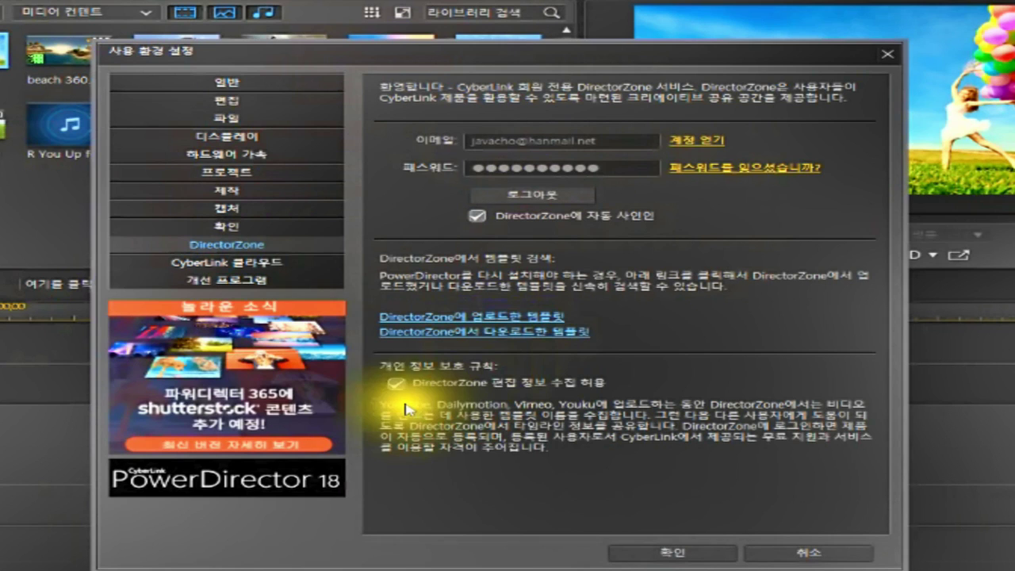
click(388, 386)
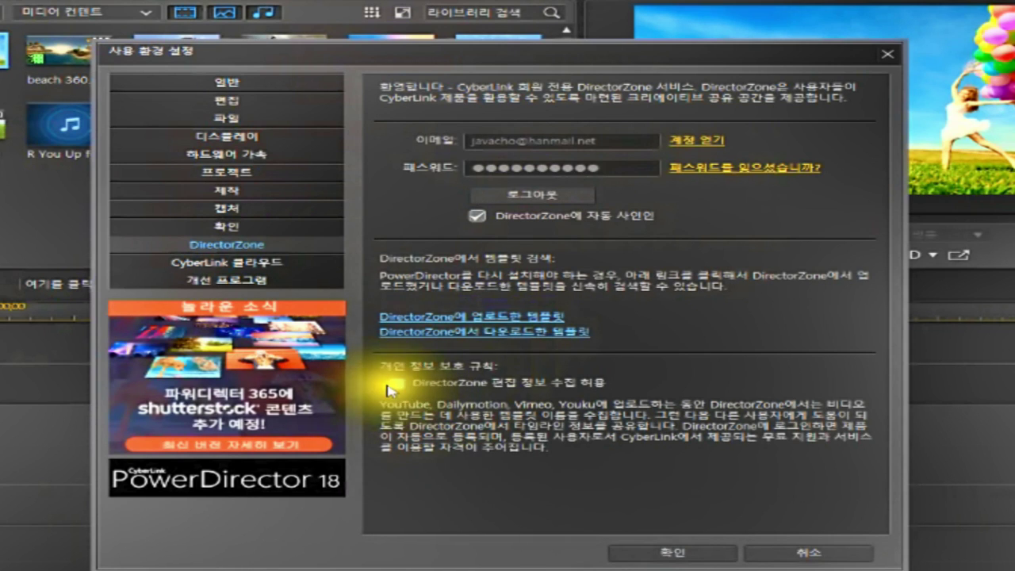
click(396, 386)
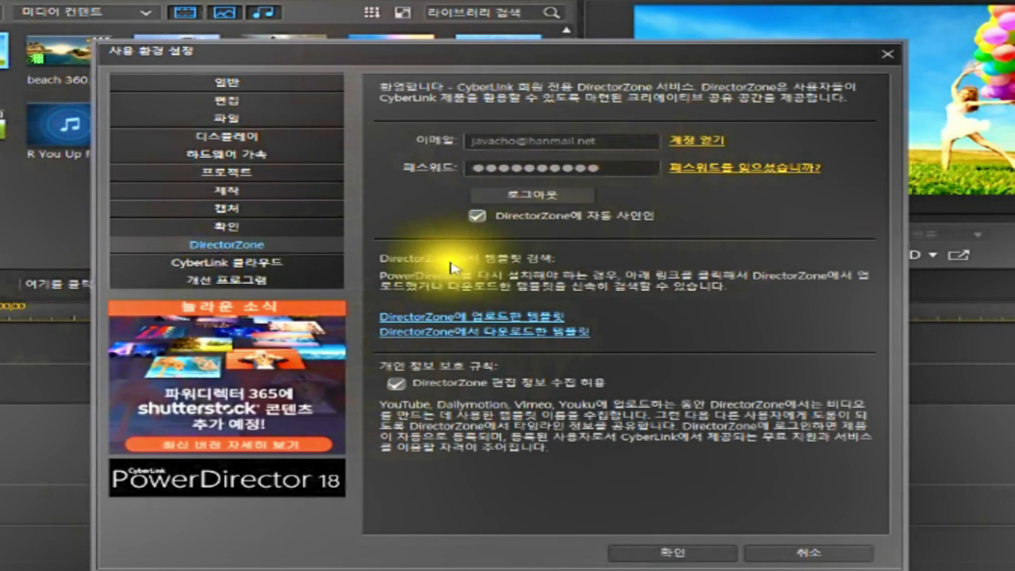
Review the CyberLink Cloud download folder and cache options and the improvement program setting, and apply the preferences.
click(231, 263)
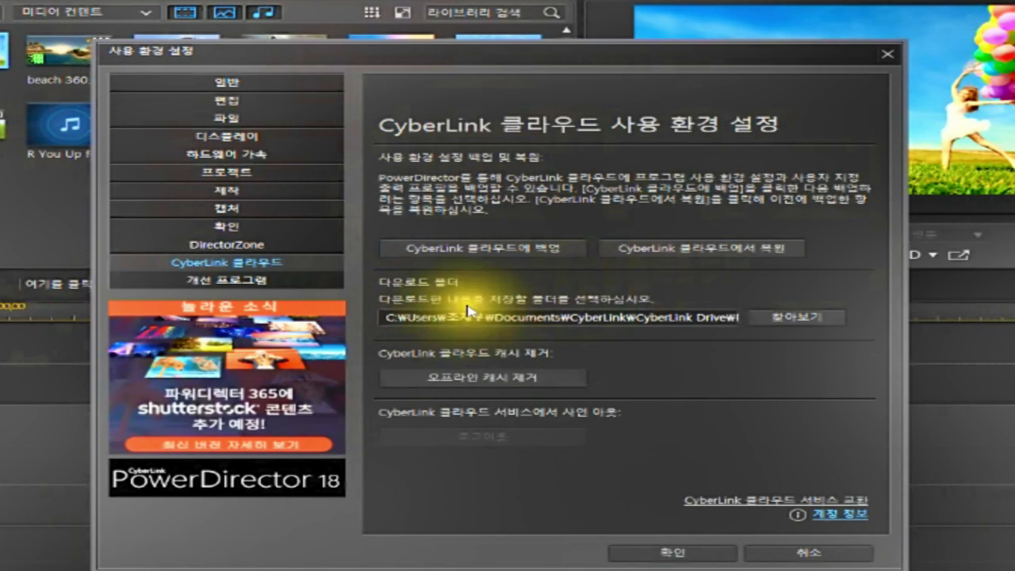
click(682, 317)
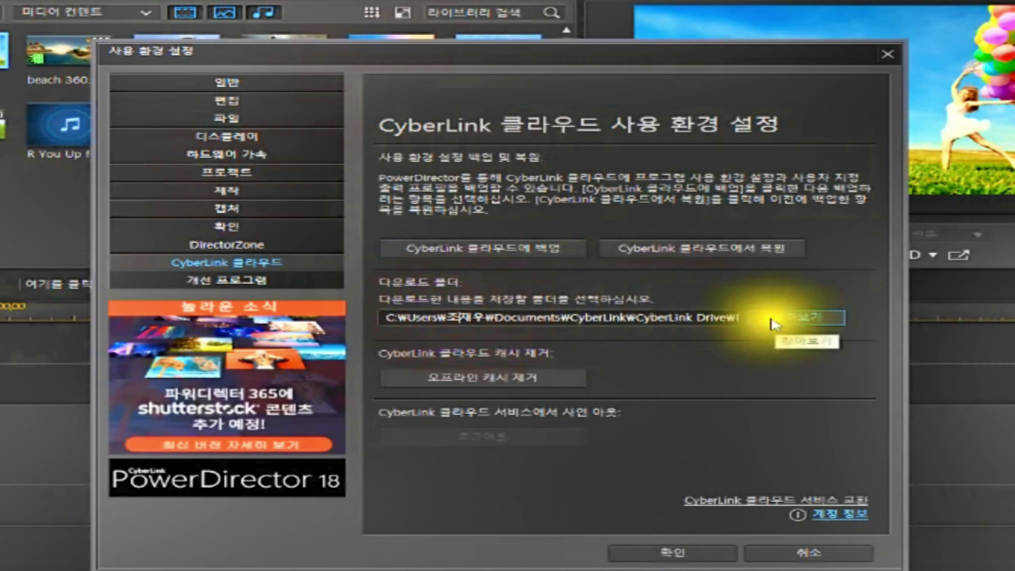
click(582, 318)
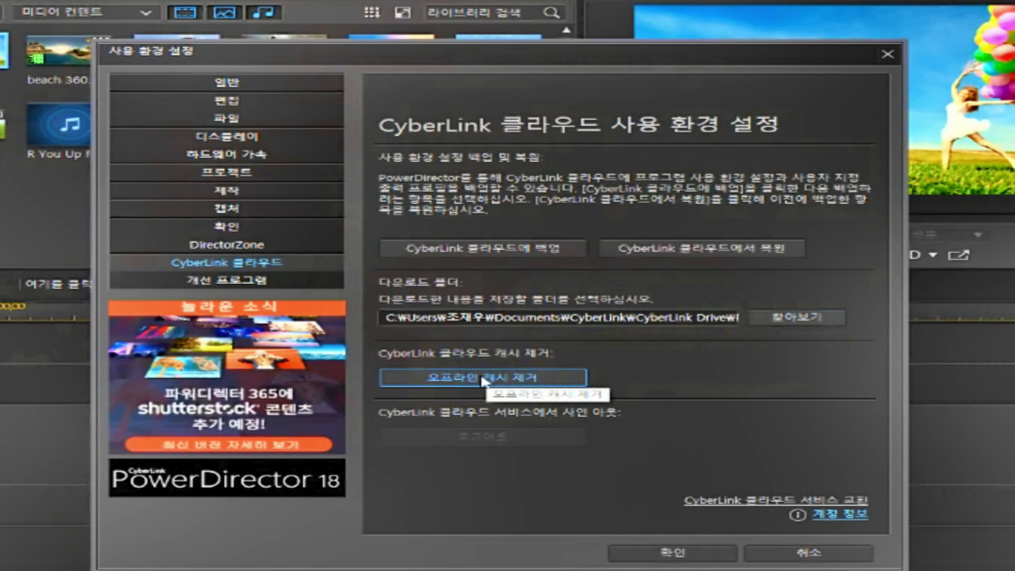
click(603, 378)
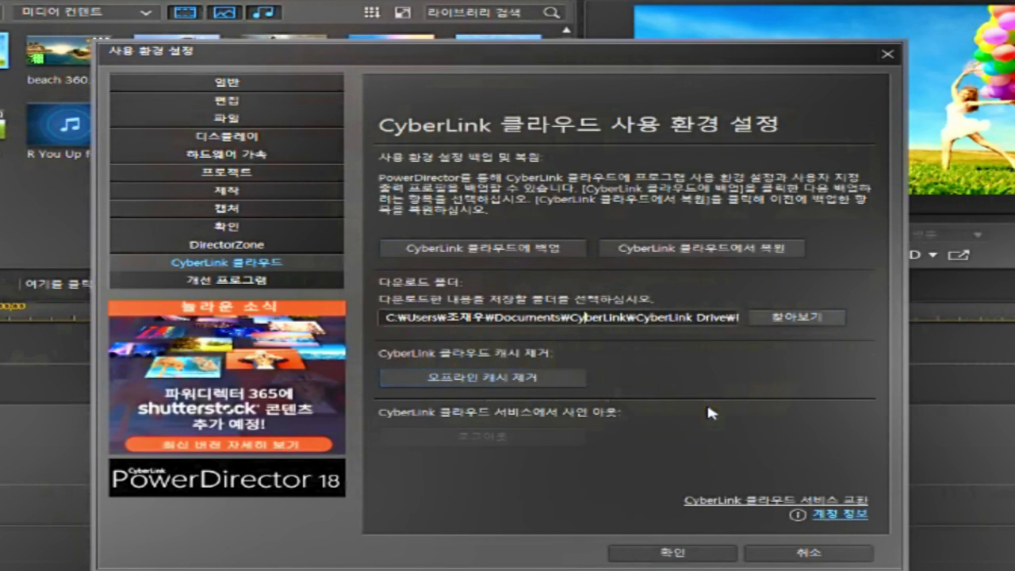
click(236, 280)
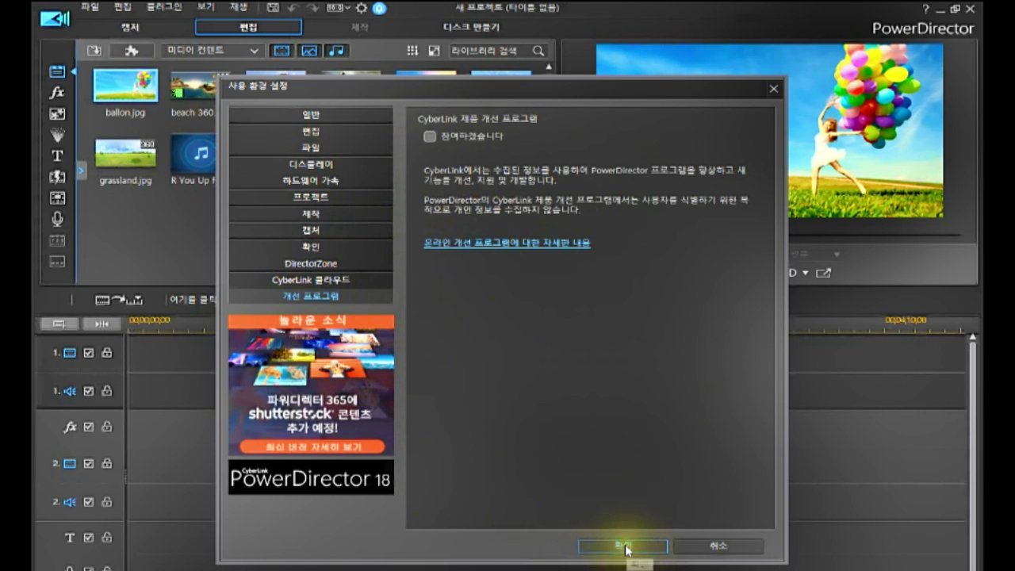
click(627, 548)
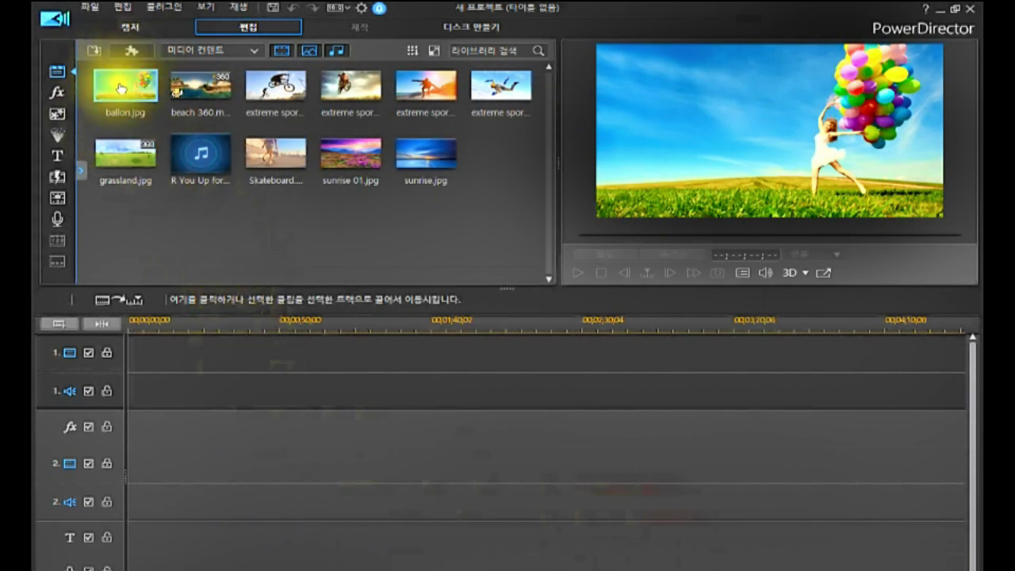
Place ballon.jpg at the start of video track 1 and check the clip's duration setting.
drag(127, 93, 147, 355)
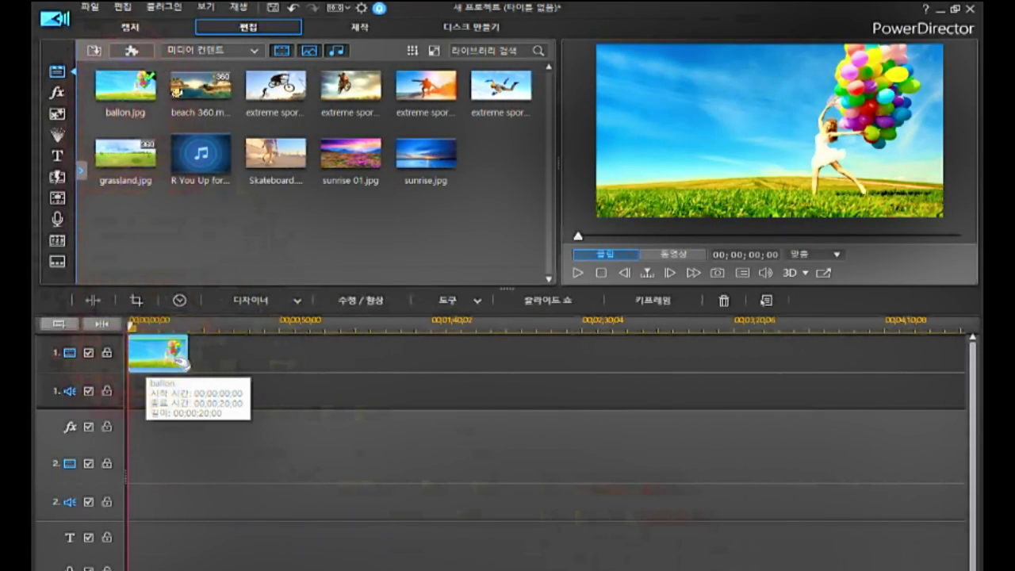
click(180, 363)
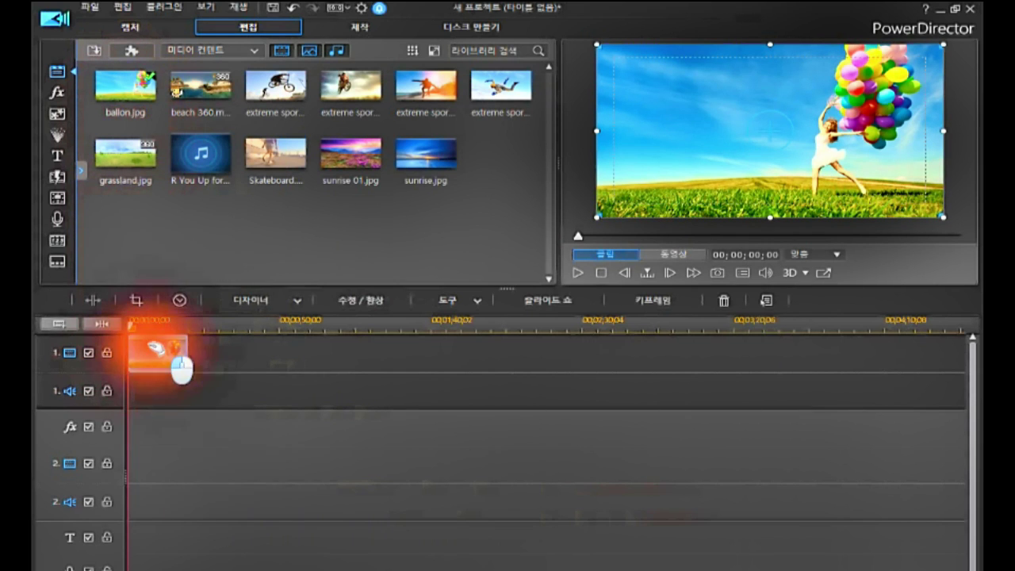
click(177, 300)
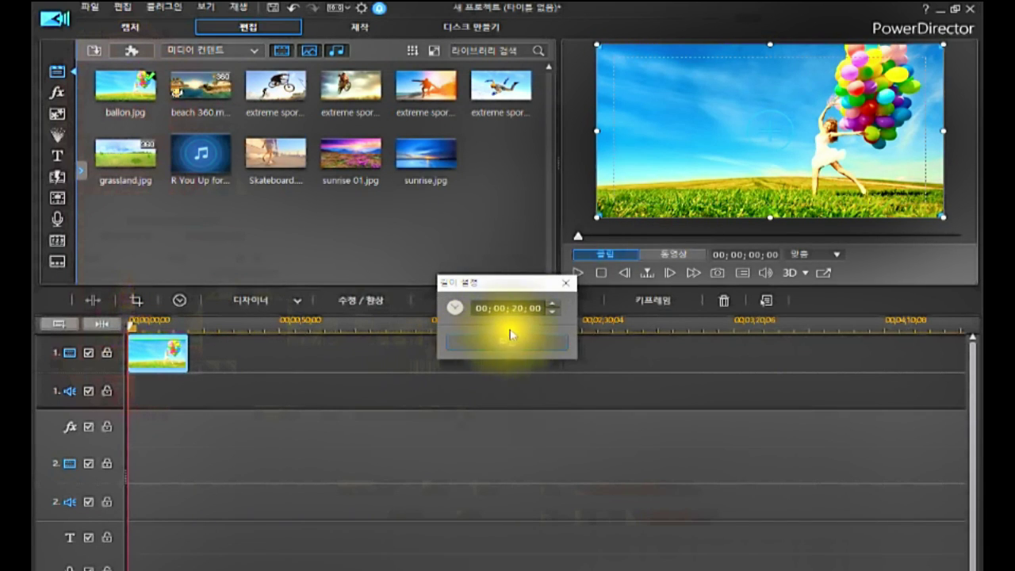
click(542, 307)
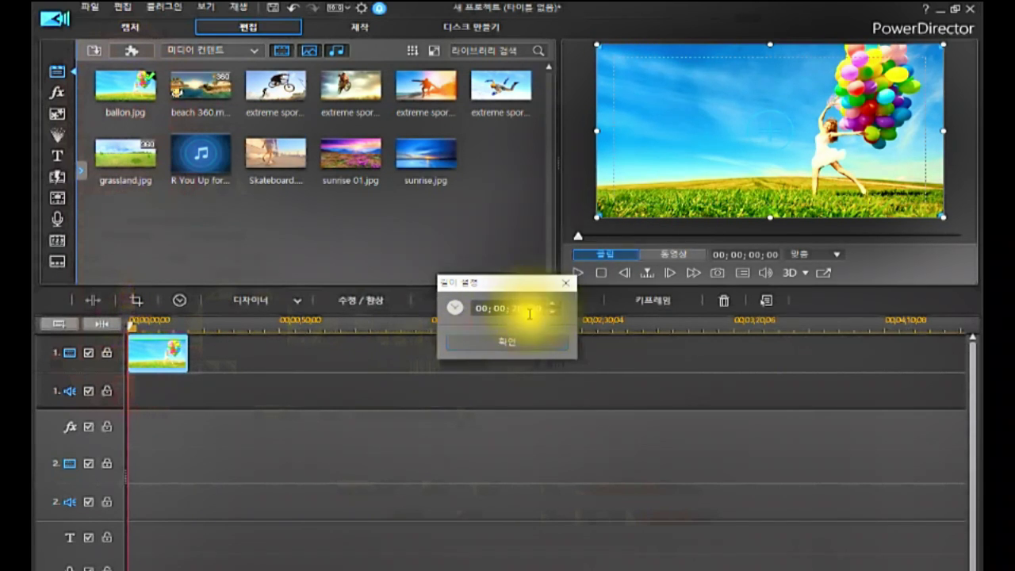
click(508, 342)
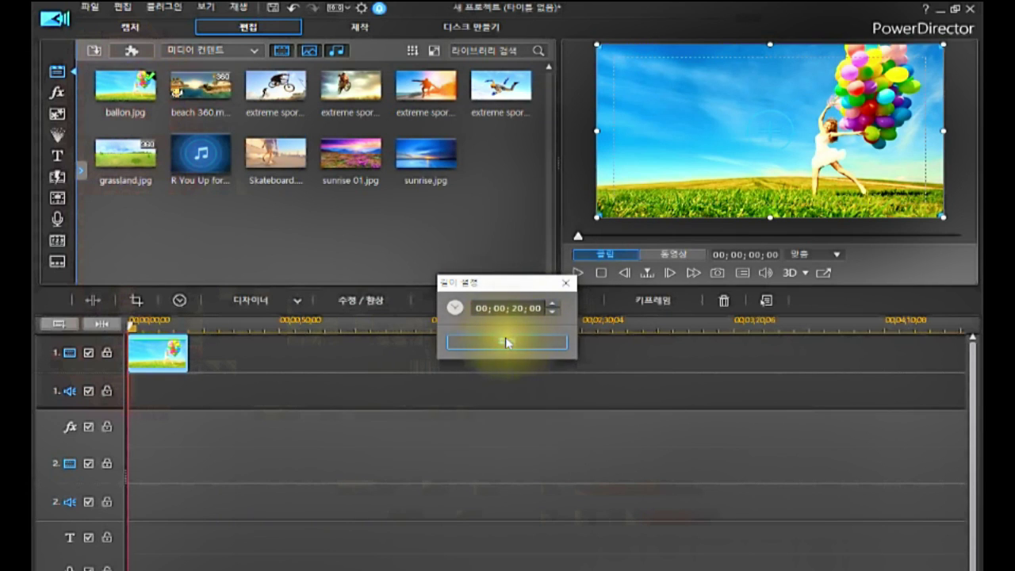
click(508, 342)
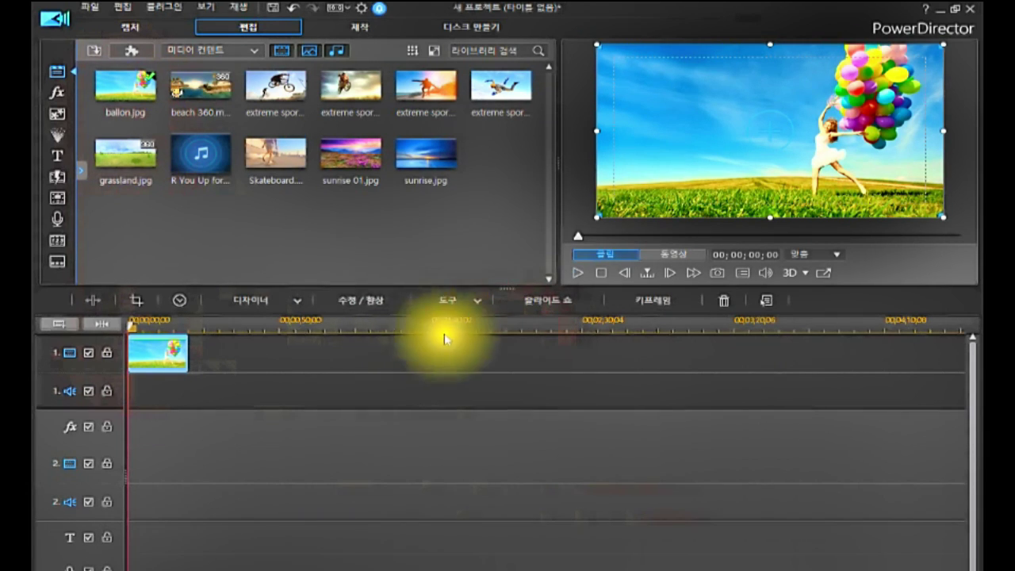
In the editing (편집) preferences, set the default durations for image files and titles to 10 seconds.
click(198, 8)
click(131, 6)
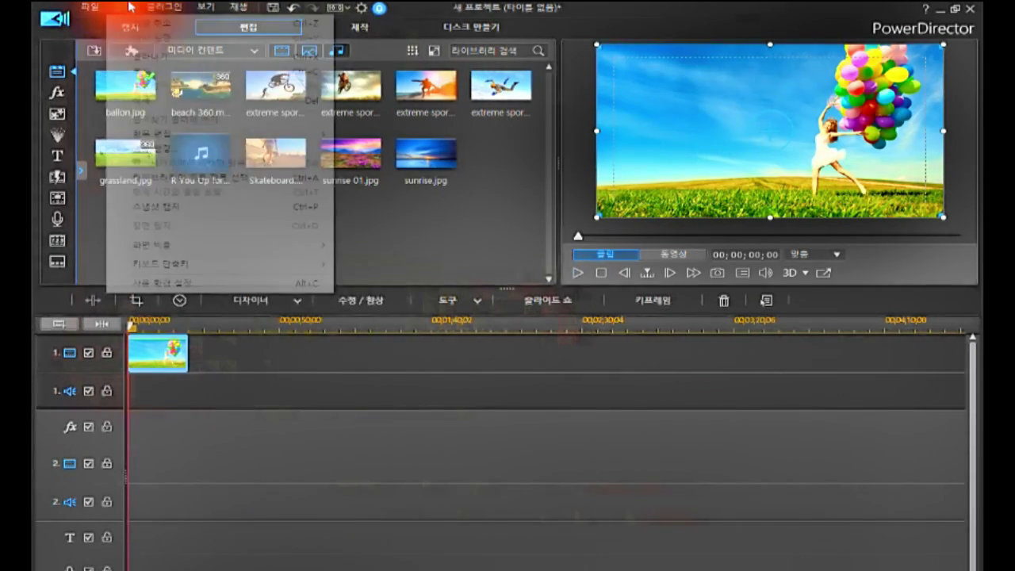
click(123, 6)
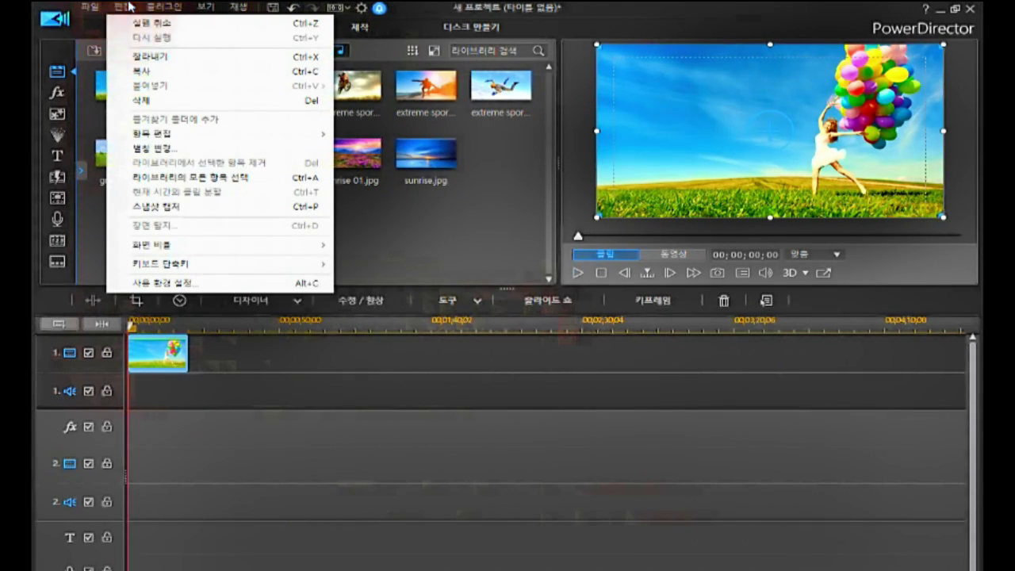
click(144, 284)
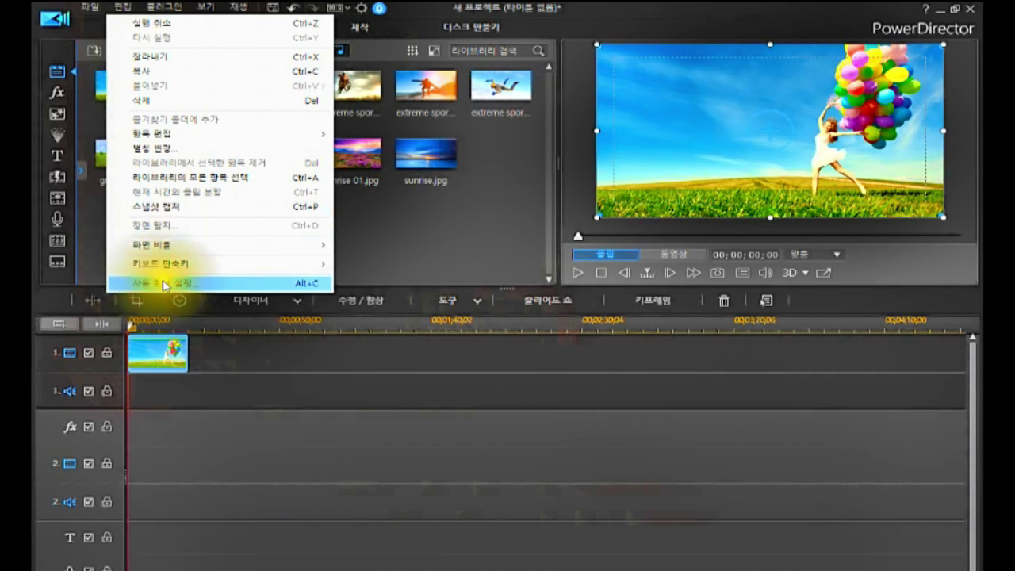
click(361, 14)
click(361, 14)
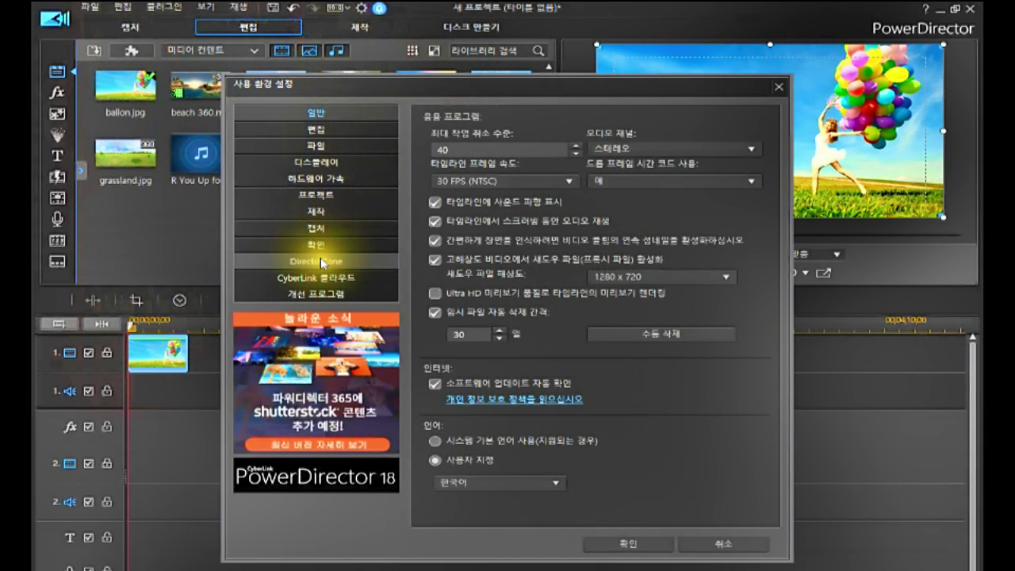
click(324, 146)
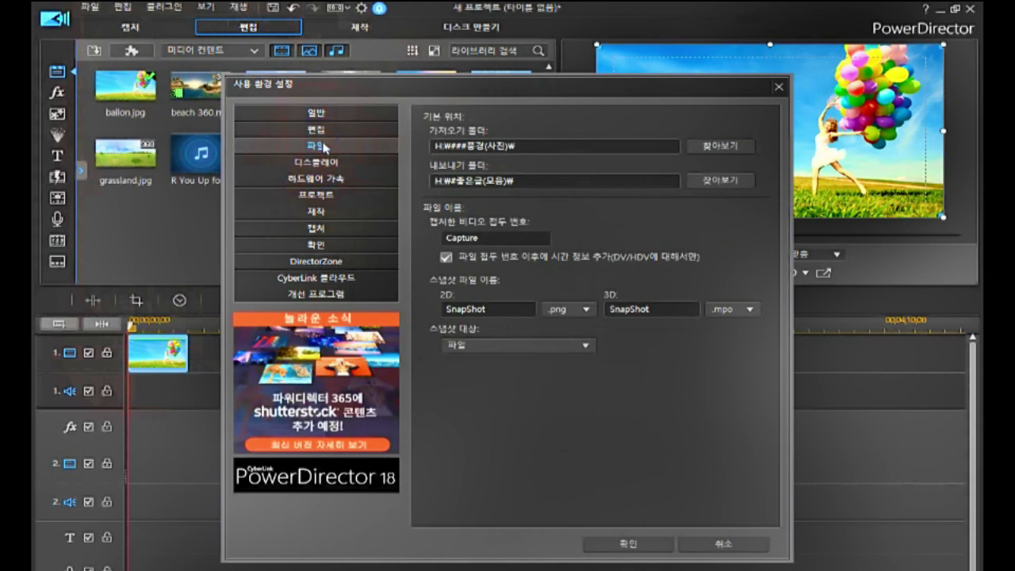
click(322, 128)
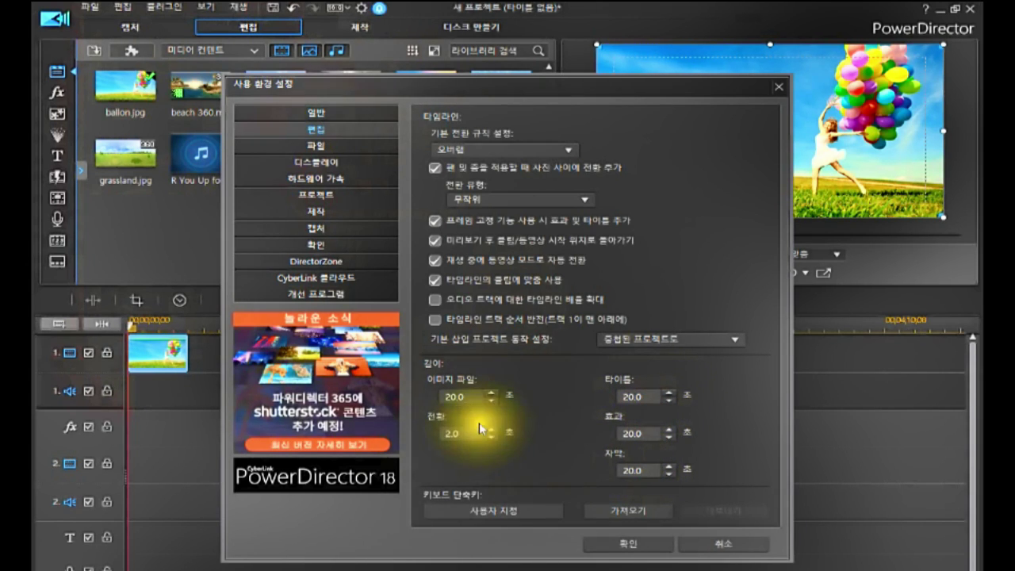
click(442, 397)
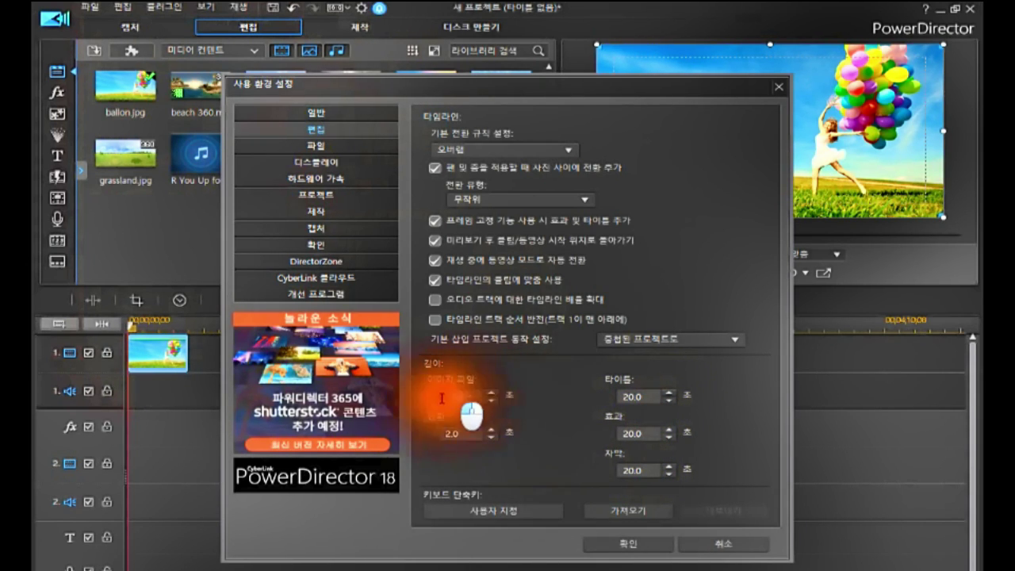
text(10)
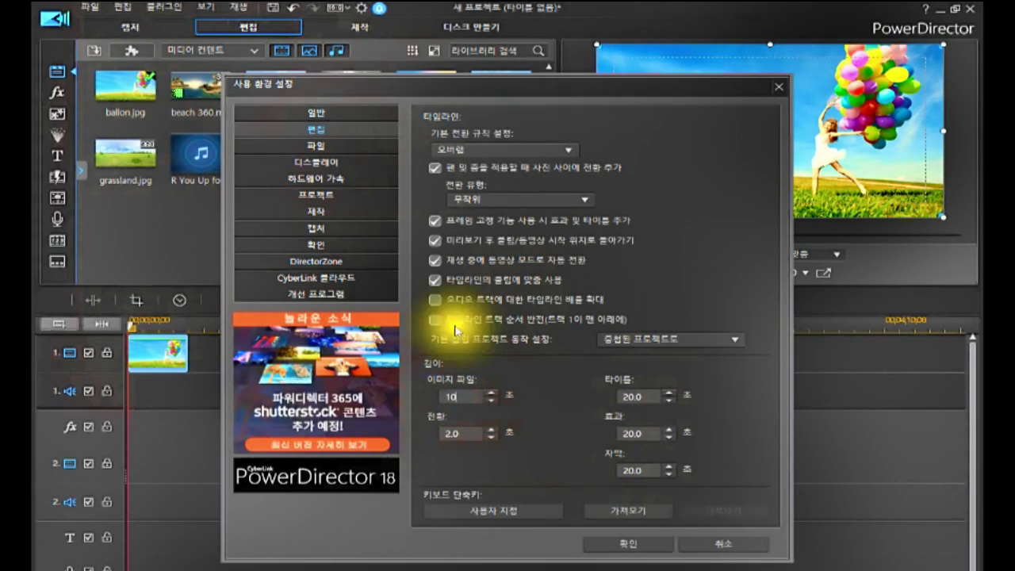
click(647, 394)
drag(647, 394, 600, 399)
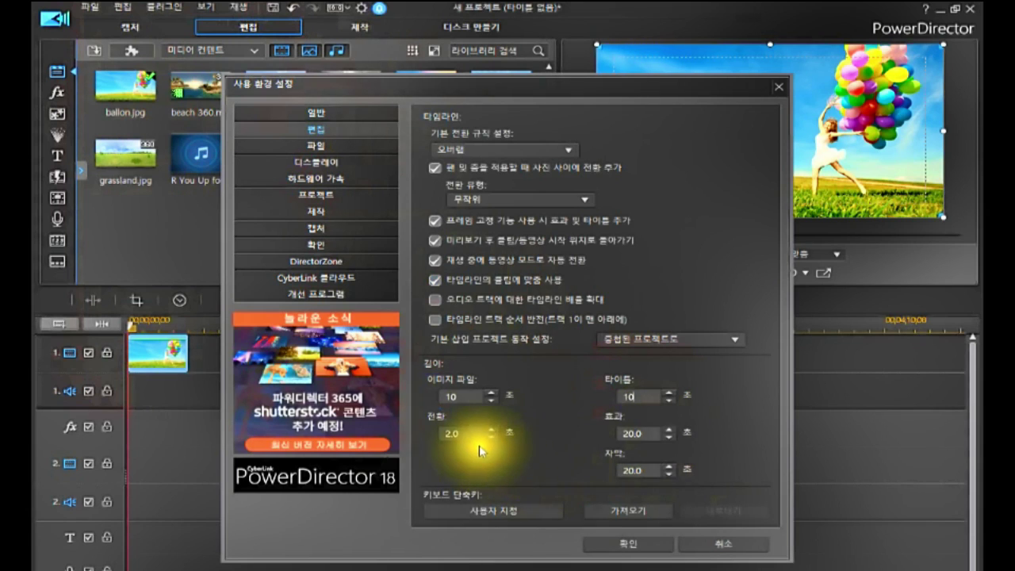
Set the default effect and subtitle durations to 10 seconds and apply the preferences.
click(452, 433)
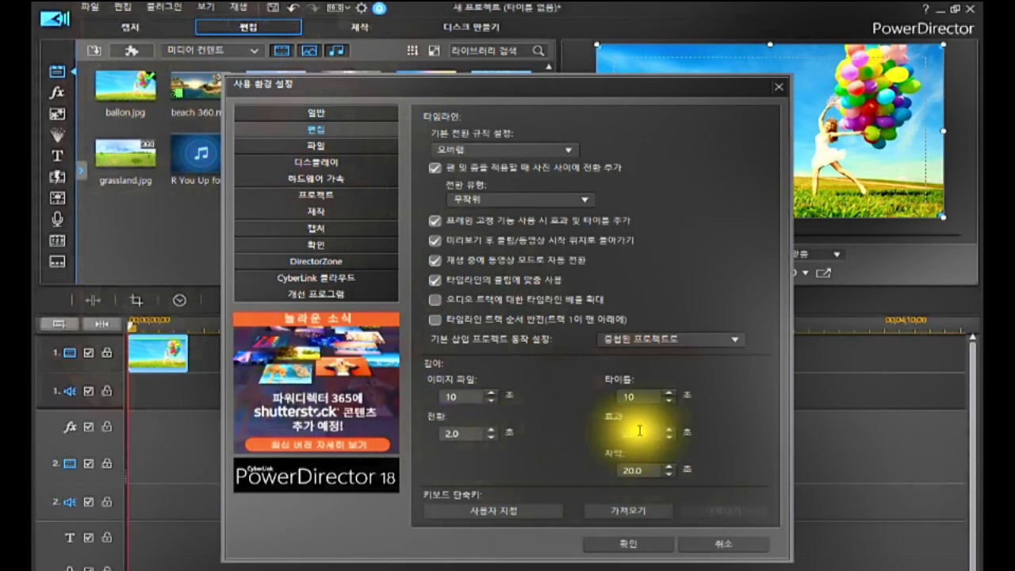
click(615, 432)
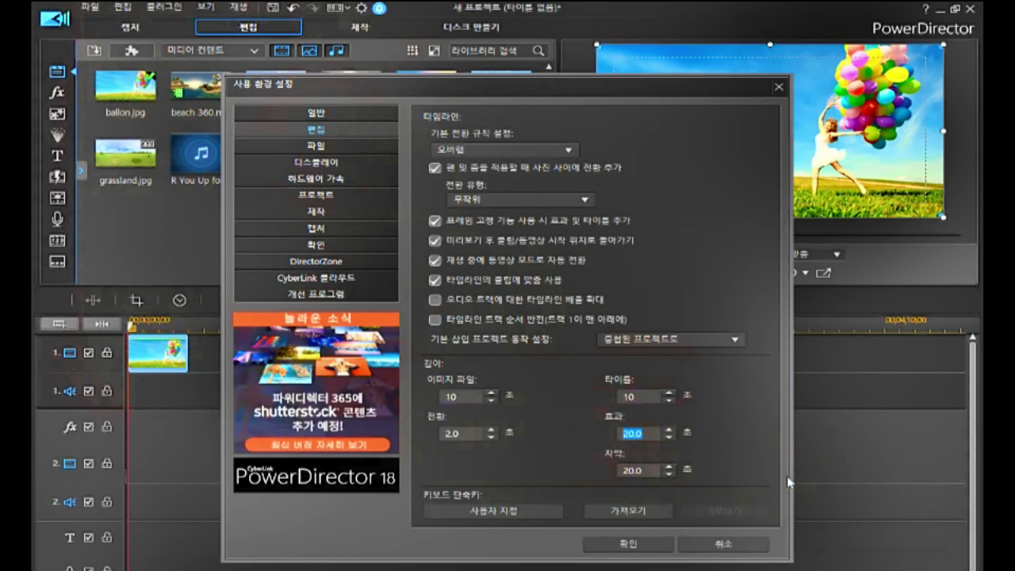
text(10)
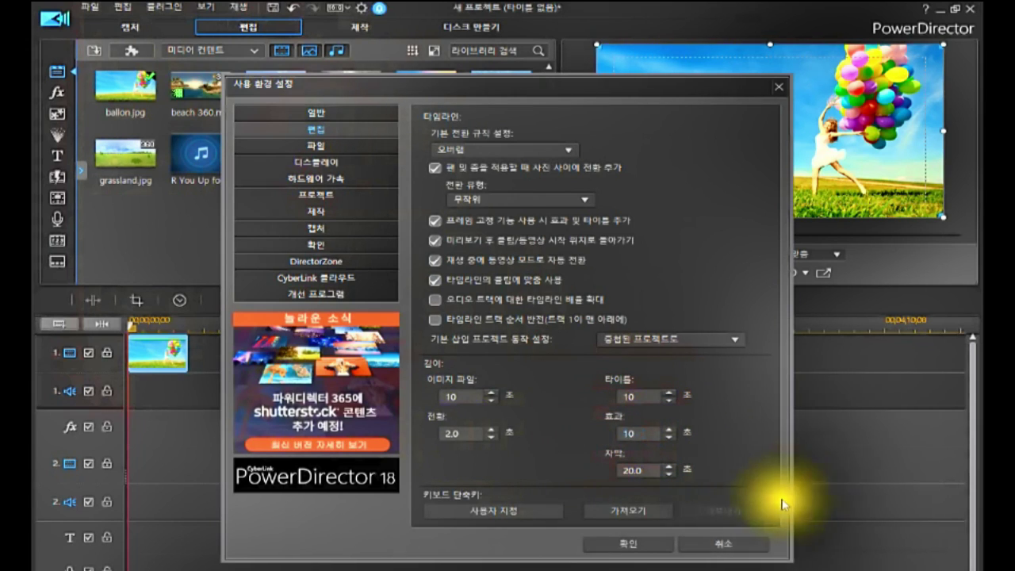
click(642, 470)
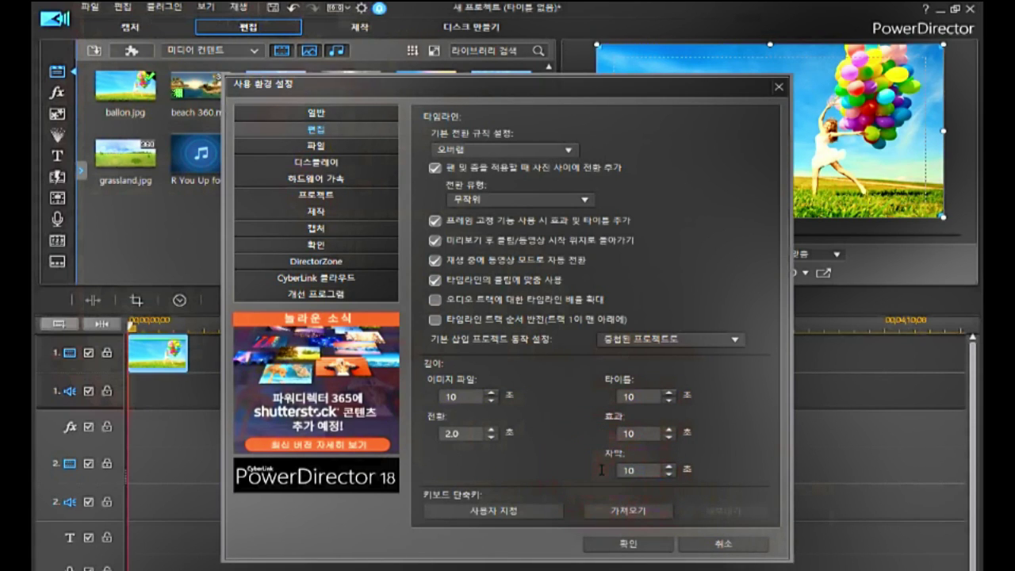
click(621, 544)
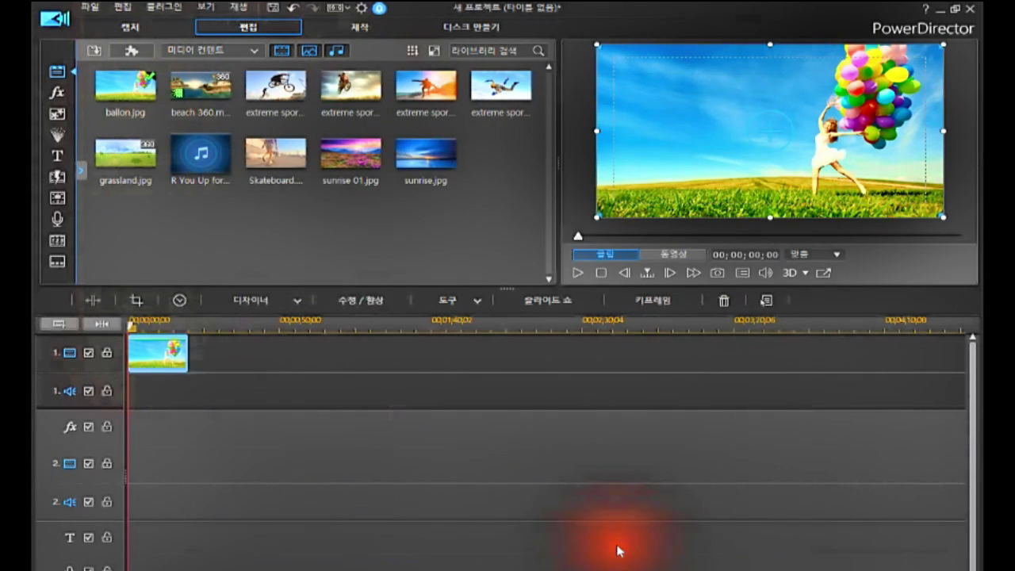
Check the duration setting of the ballon clip already on video track 1.
click(154, 351)
click(180, 299)
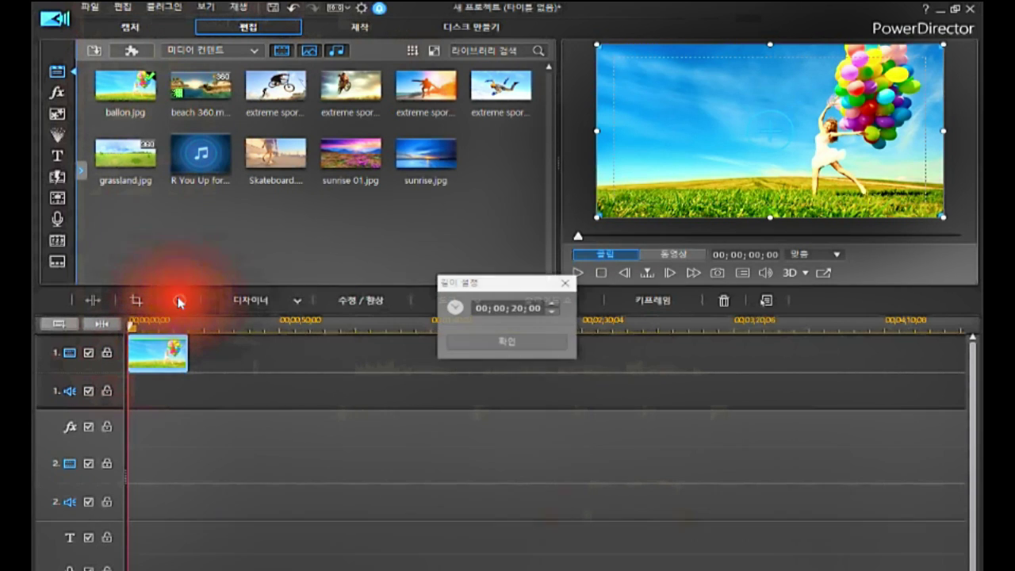
click(506, 342)
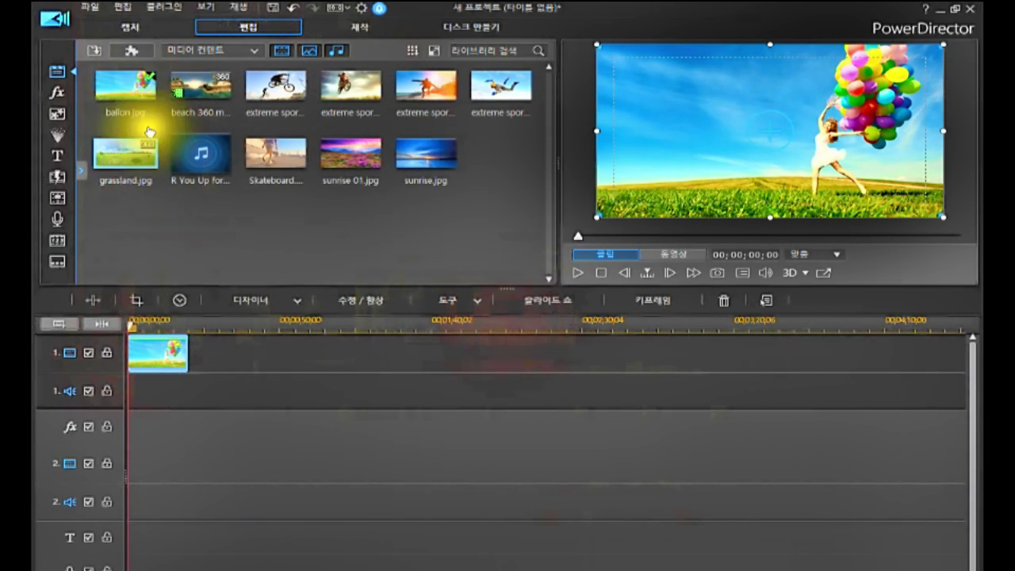
Place a second ballon.jpg directly after the first clip on video track 1 and fit both clips in the timeline.
drag(127, 86, 191, 354)
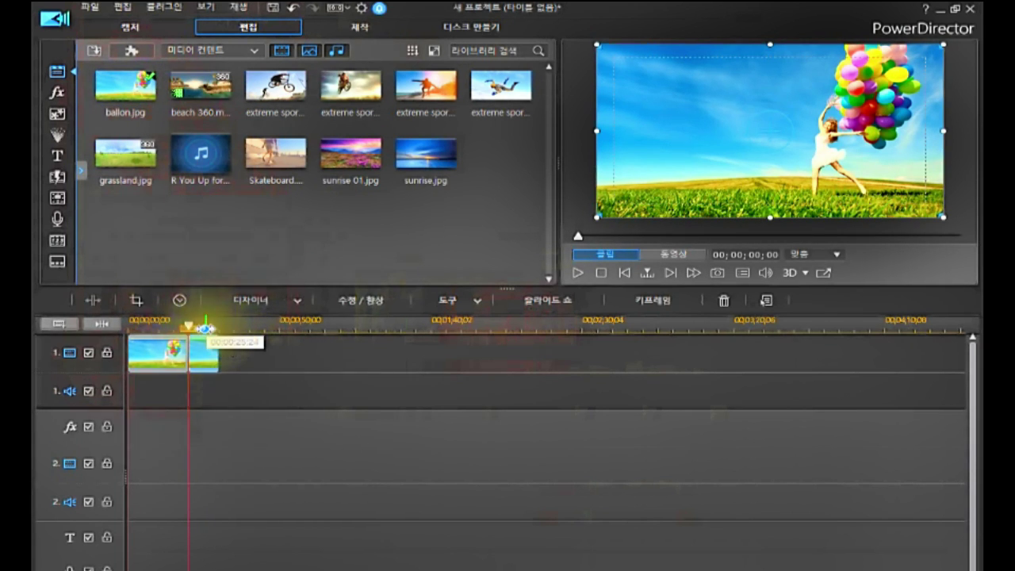
drag(324, 328, 169, 330)
click(100, 325)
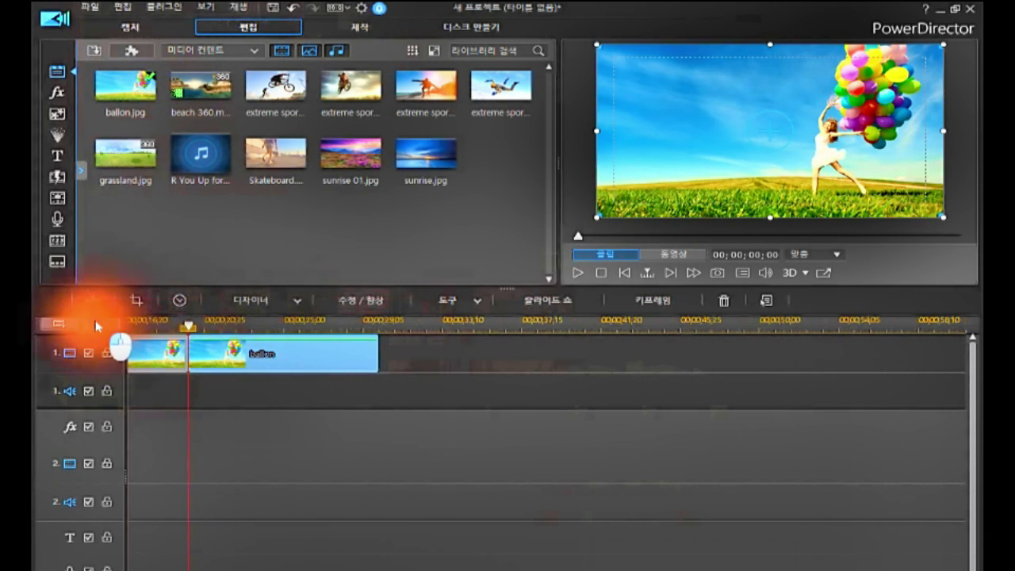
Check the first ballon clip's duration setting again for comparison with the second clip.
click(504, 360)
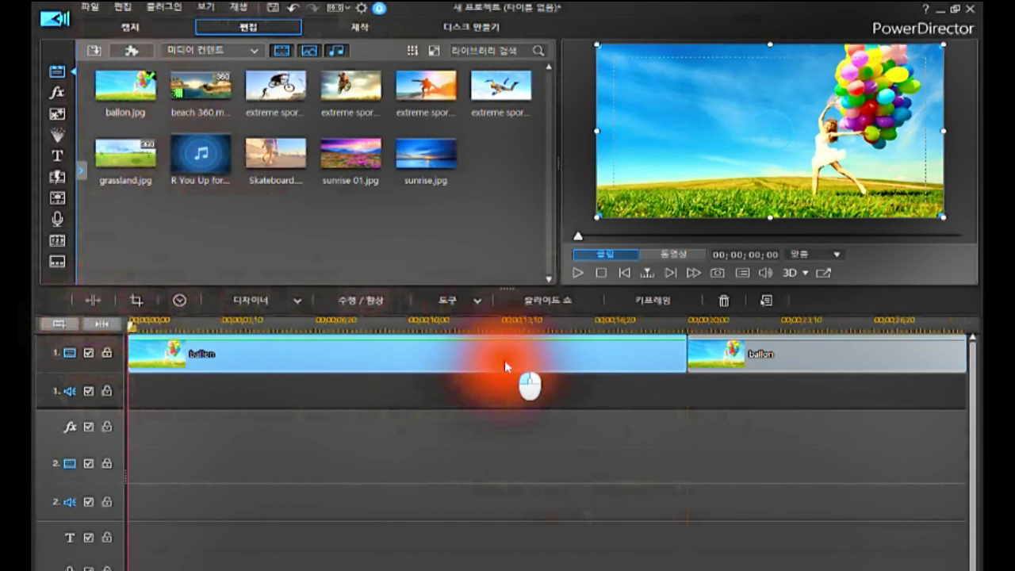
click(384, 356)
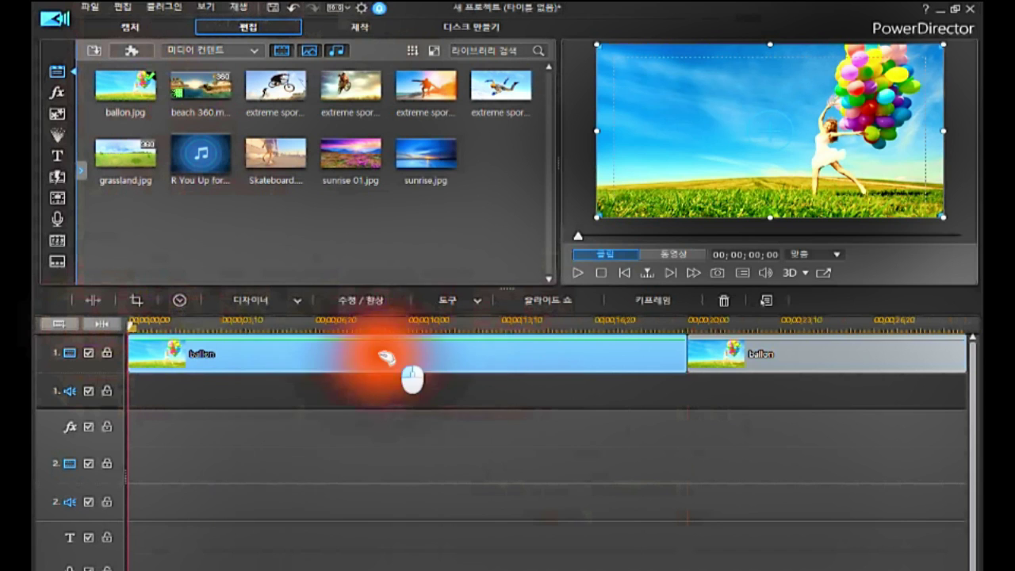
right_click(305, 342)
click(303, 302)
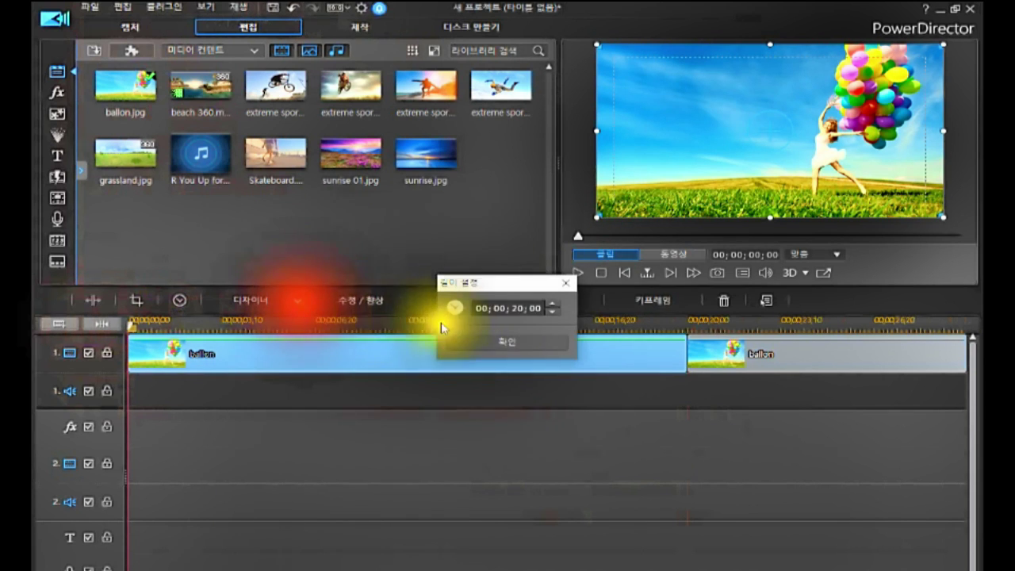
click(508, 341)
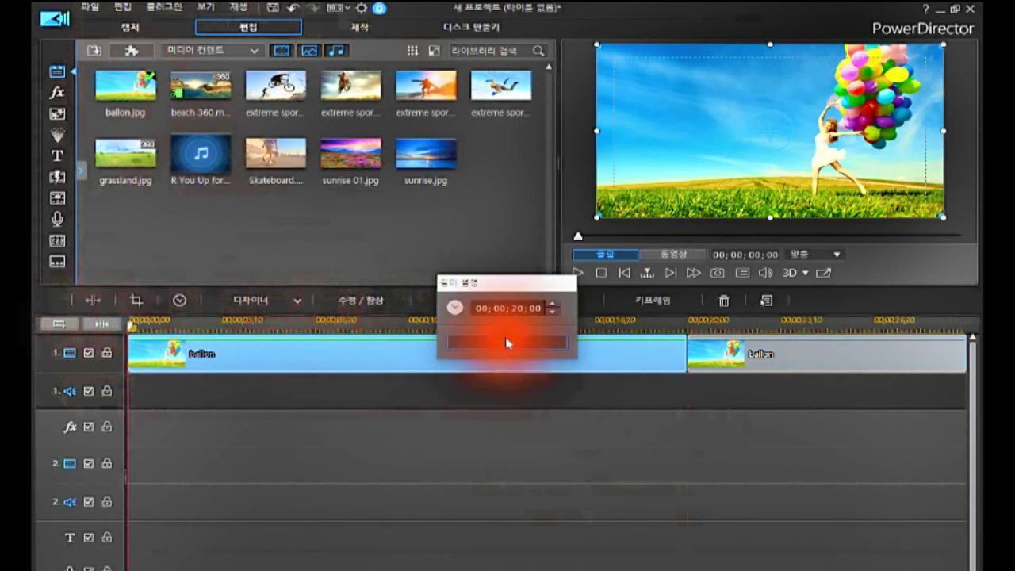
Check the second ballon clip's duration setting and its start and end times.
click(790, 325)
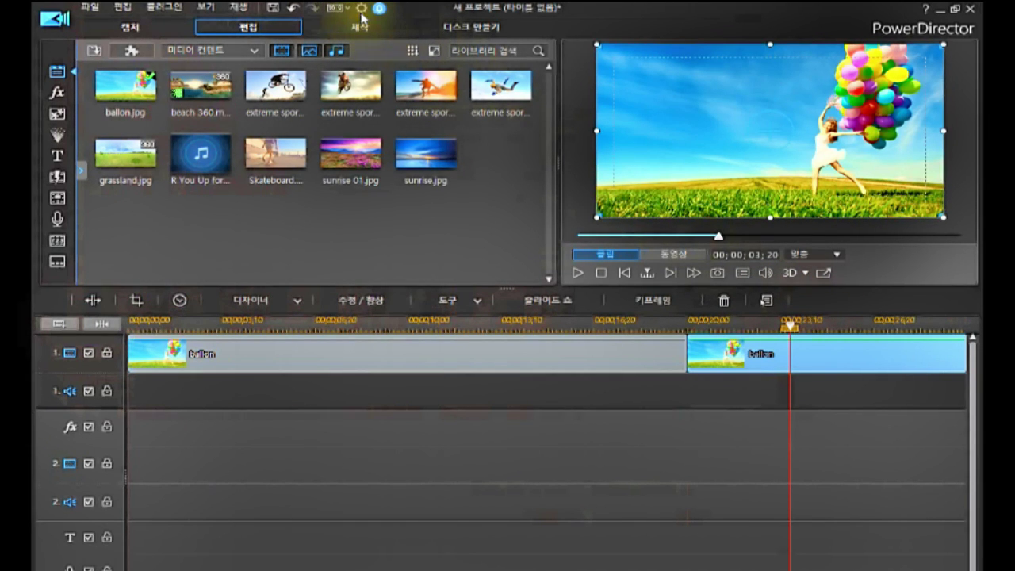
click(786, 350)
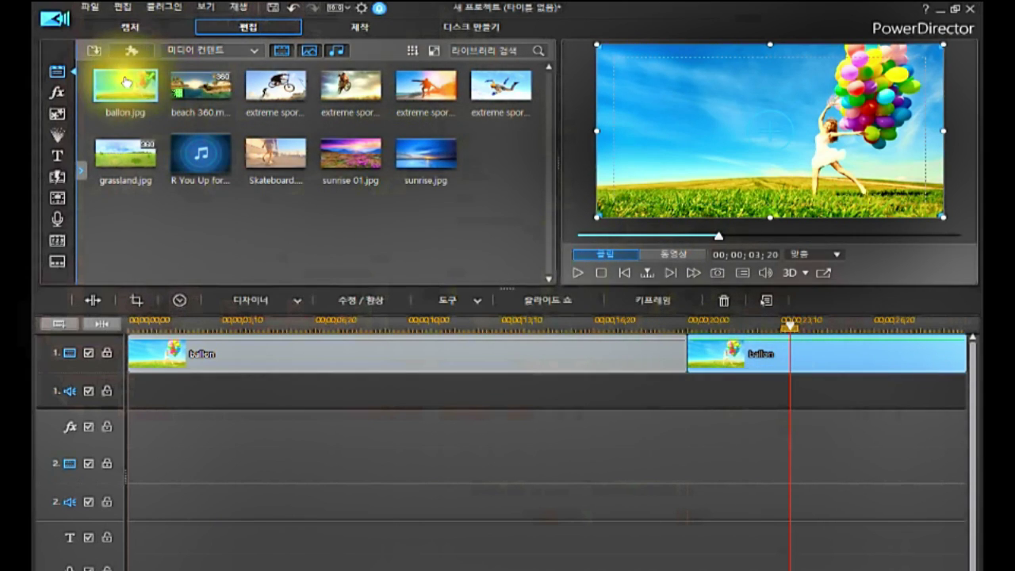
click(732, 350)
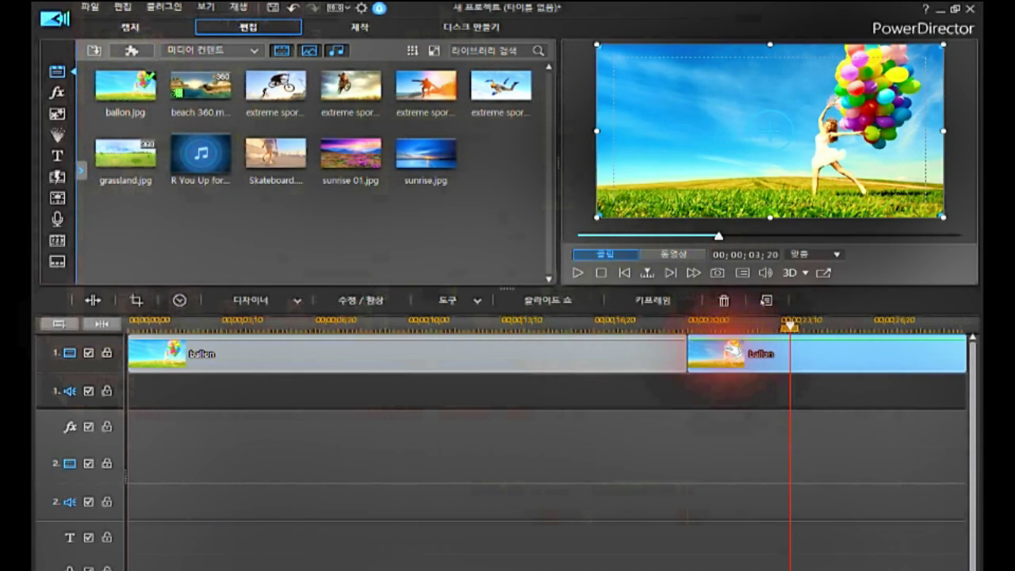
click(734, 351)
click(729, 361)
click(182, 301)
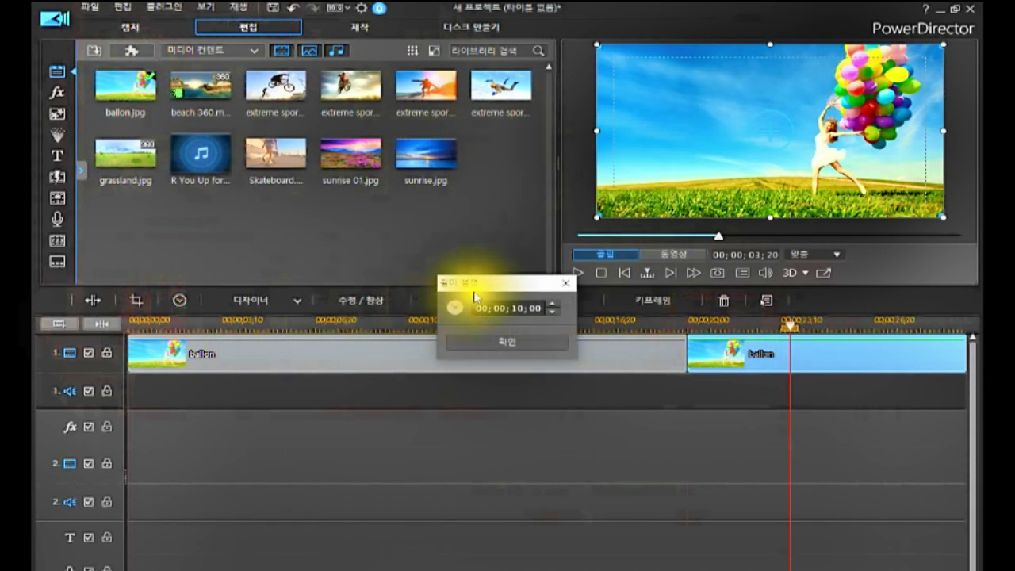
click(496, 347)
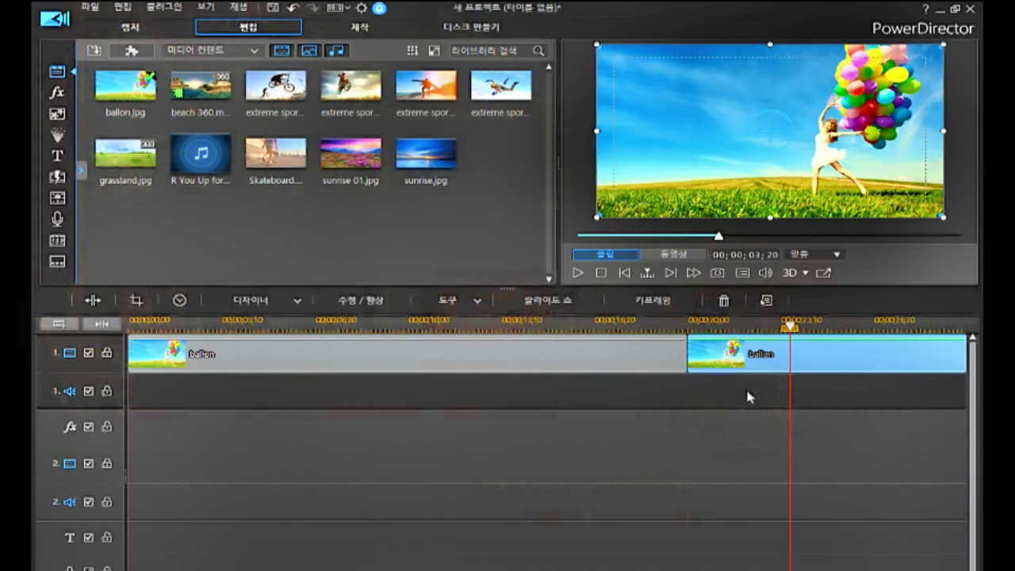
mouse_move(752, 366)
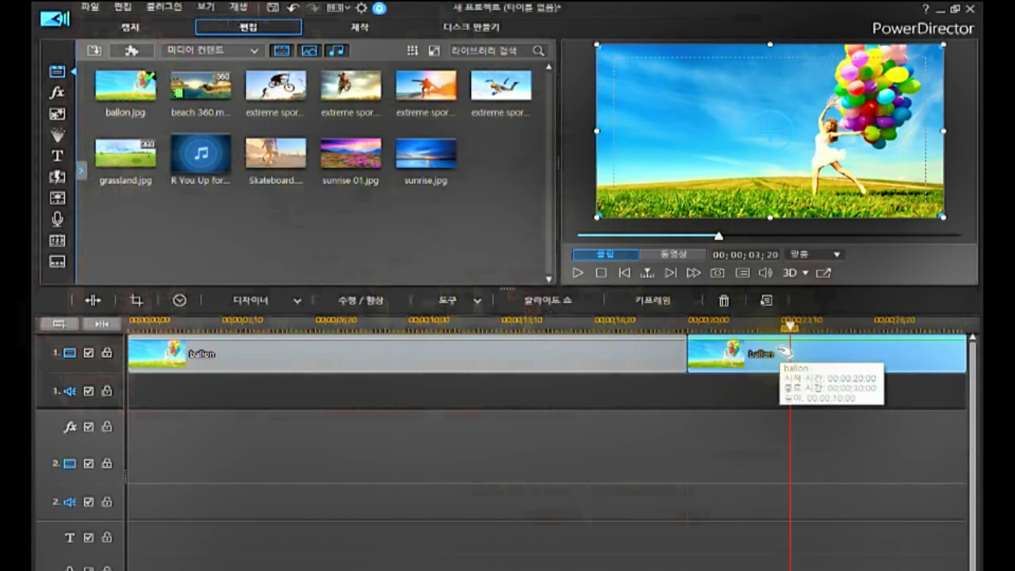
click(784, 352)
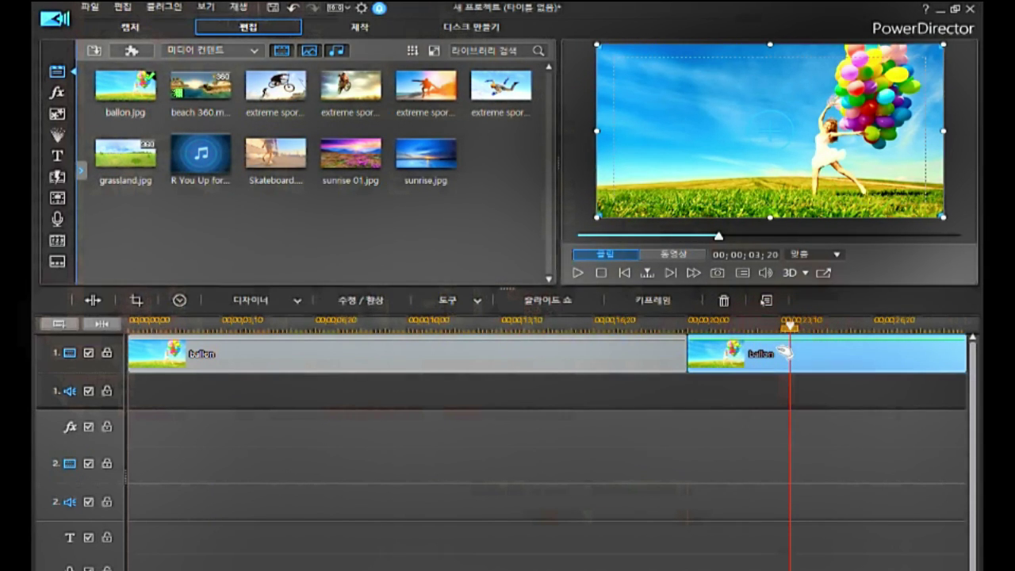
click(780, 348)
click(618, 343)
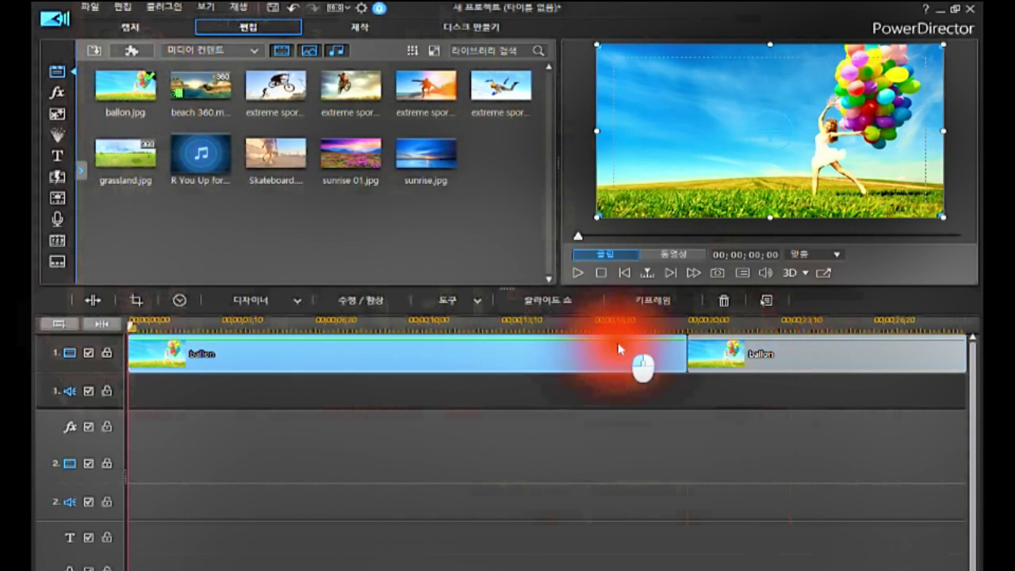
double_click(618, 343)
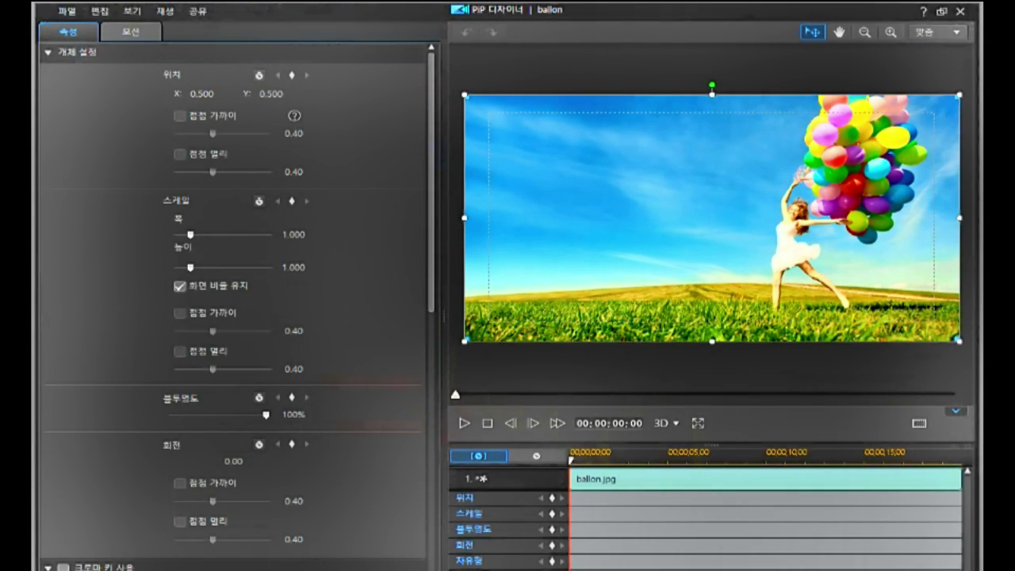
key(Return)
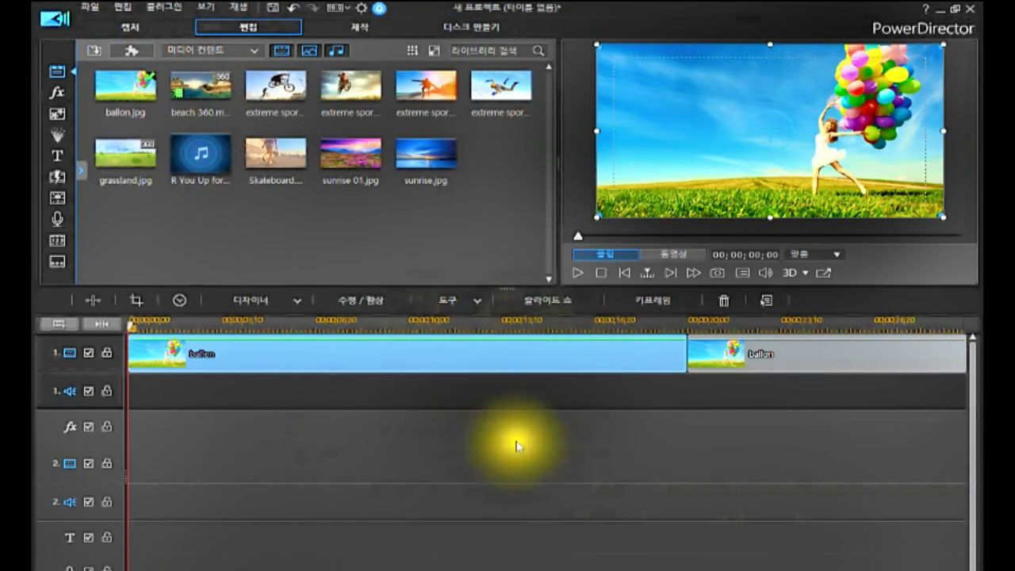
Trim the end of the first ballon clip to 00;00;14;13 using the trim and move clips option (다듬기 및 클립 이동).
click(419, 356)
click(614, 357)
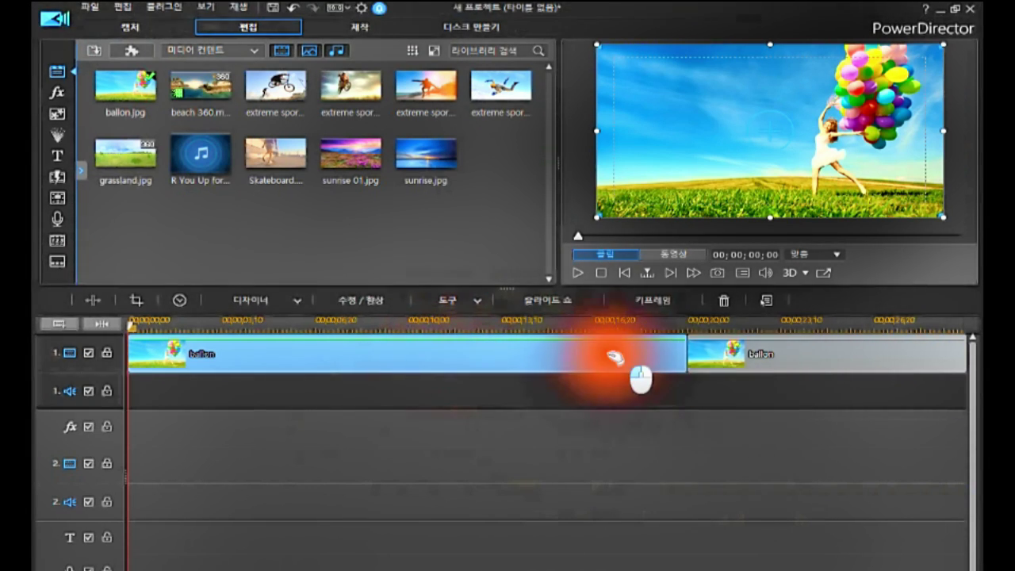
drag(683, 359, 530, 369)
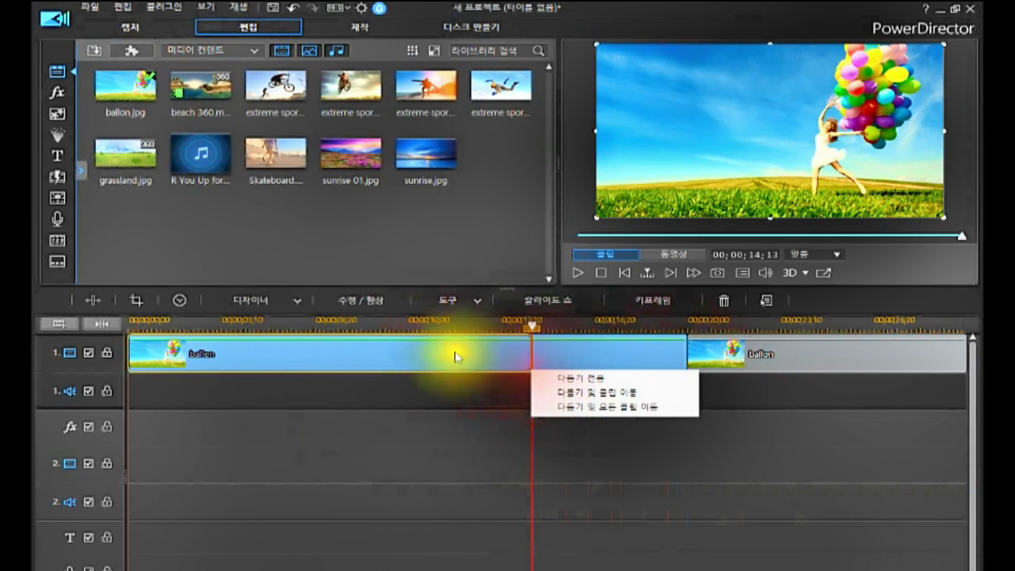
click(576, 394)
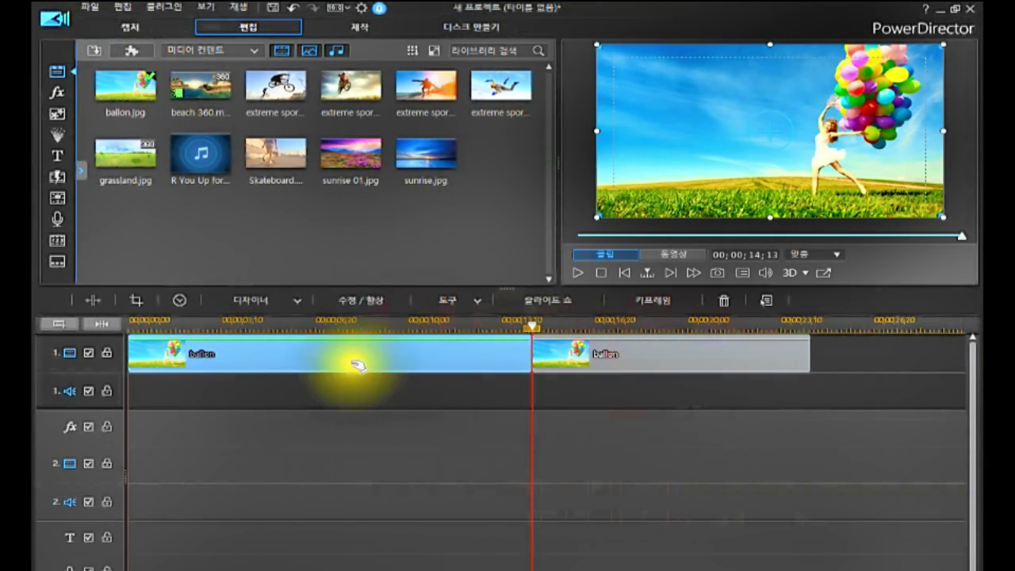
Set the first ballon clip's duration to 00;00;10;00.
click(320, 356)
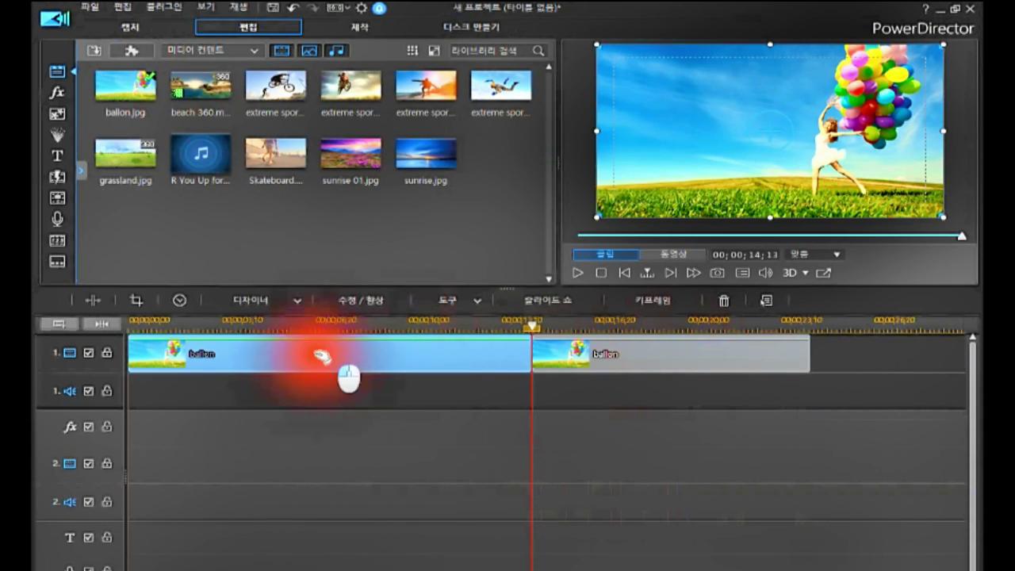
click(322, 356)
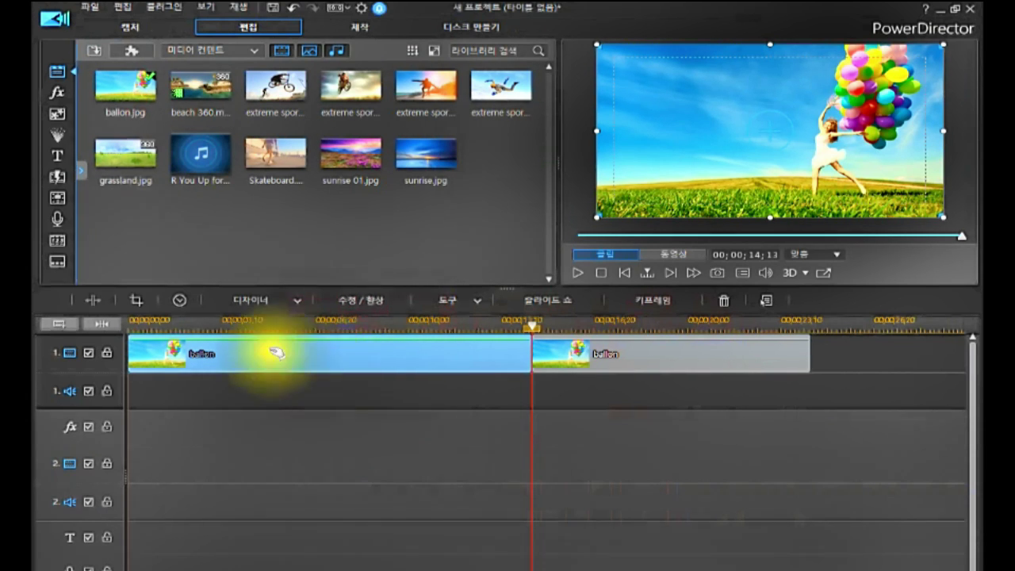
click(178, 300)
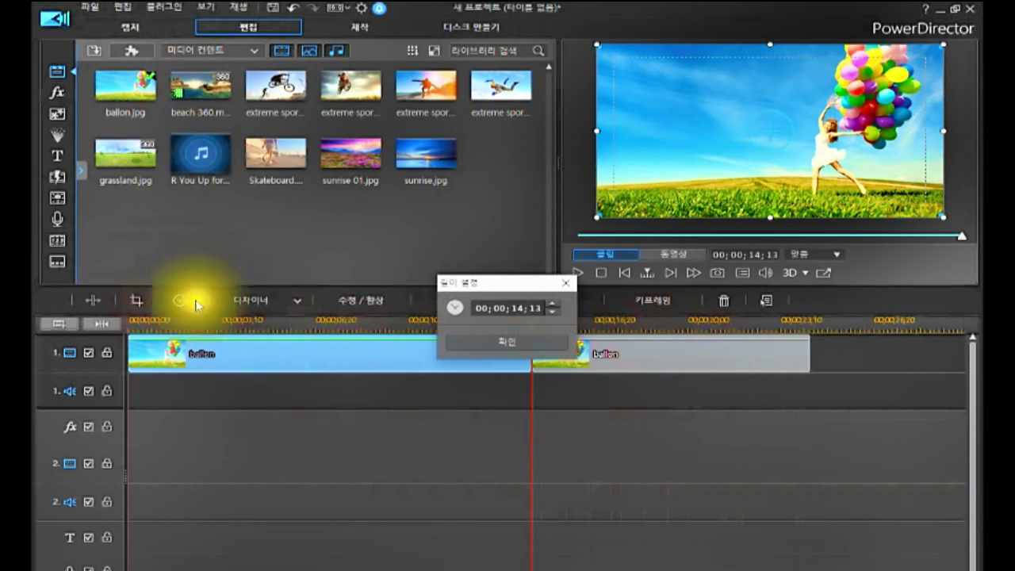
click(518, 312)
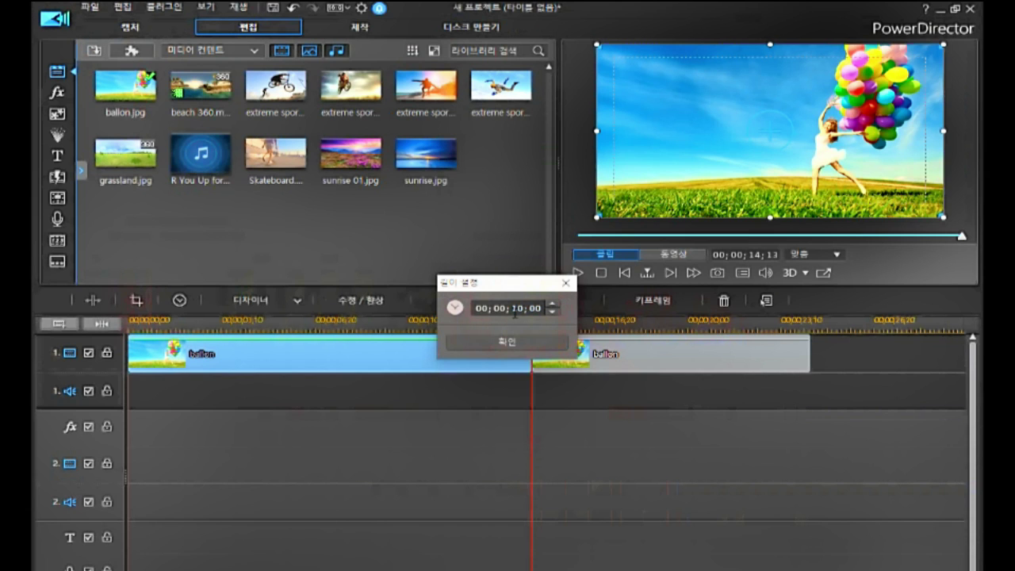
key(Return)
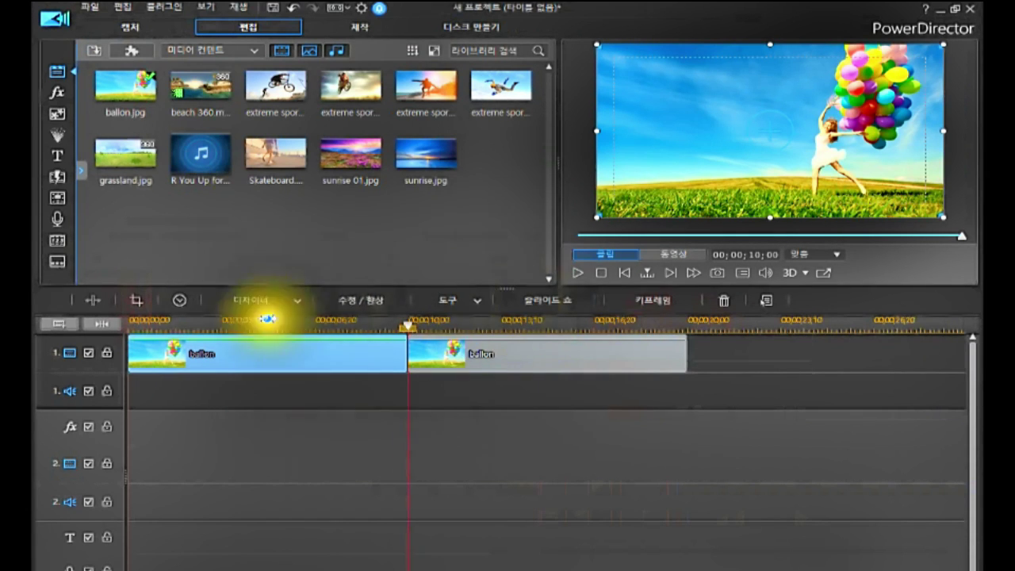
Compare the start times, end times and durations of the first and second ballon clips on video track 1.
click(277, 365)
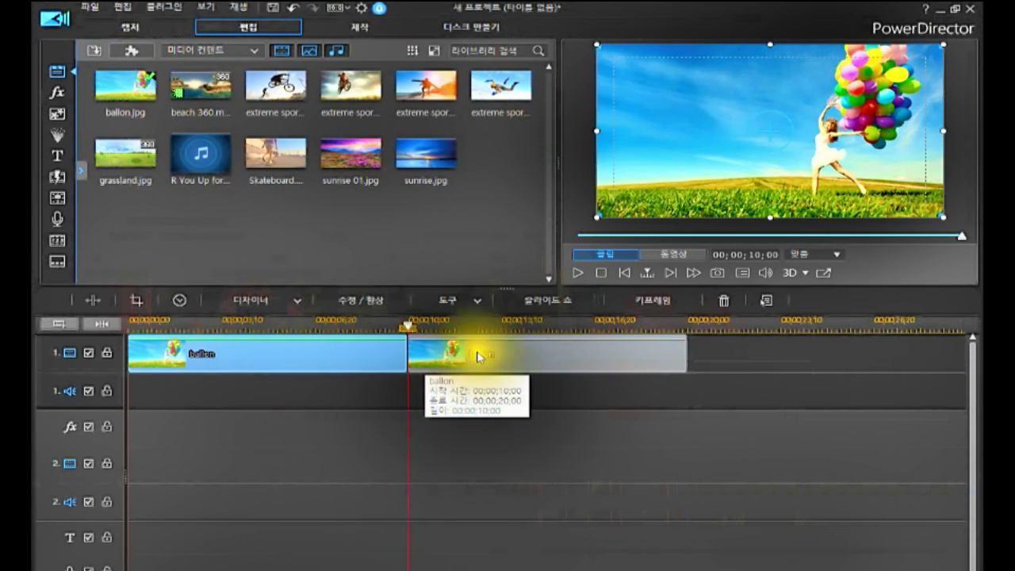
click(385, 349)
click(435, 354)
click(357, 354)
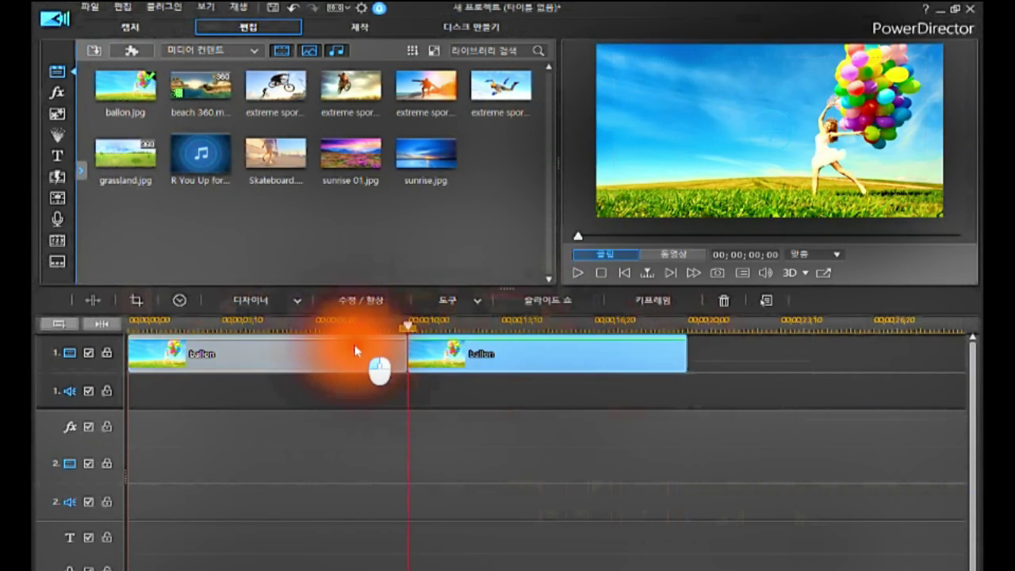
click(411, 353)
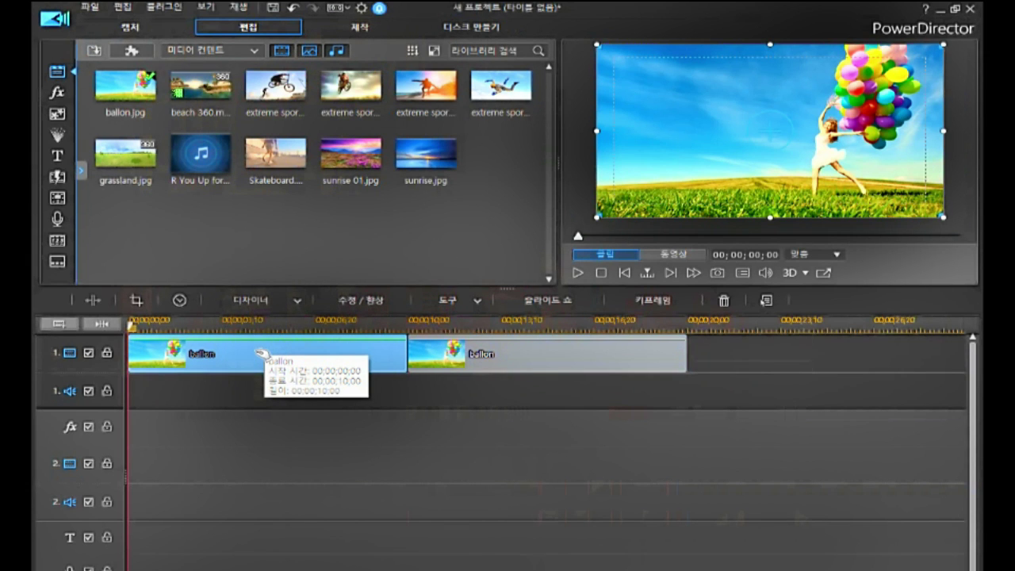
click(463, 356)
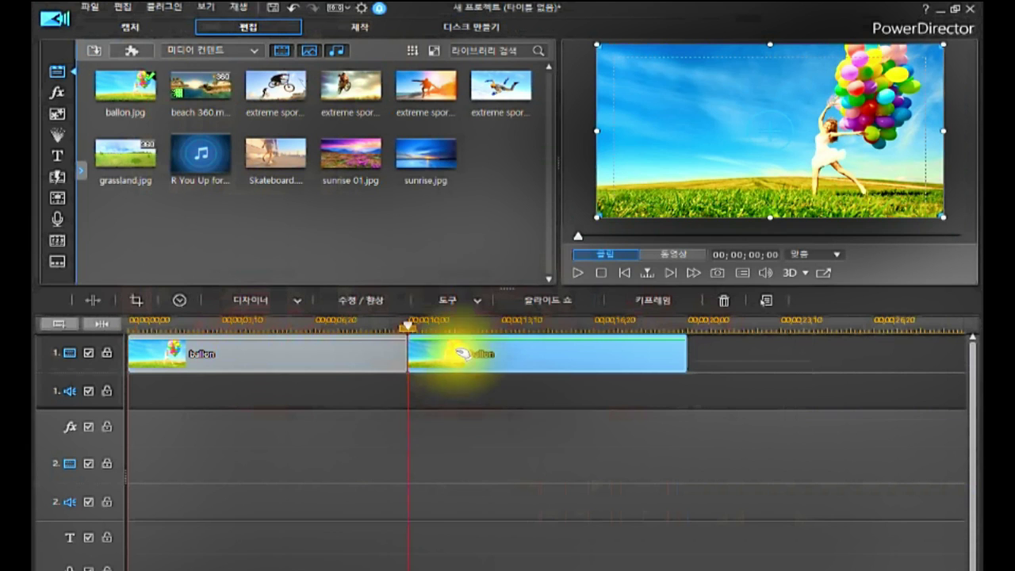
Set the default durations for image files, titles, effects and subtitles to 20 seconds in the editing preferences (편집).
drag(454, 347, 426, 84)
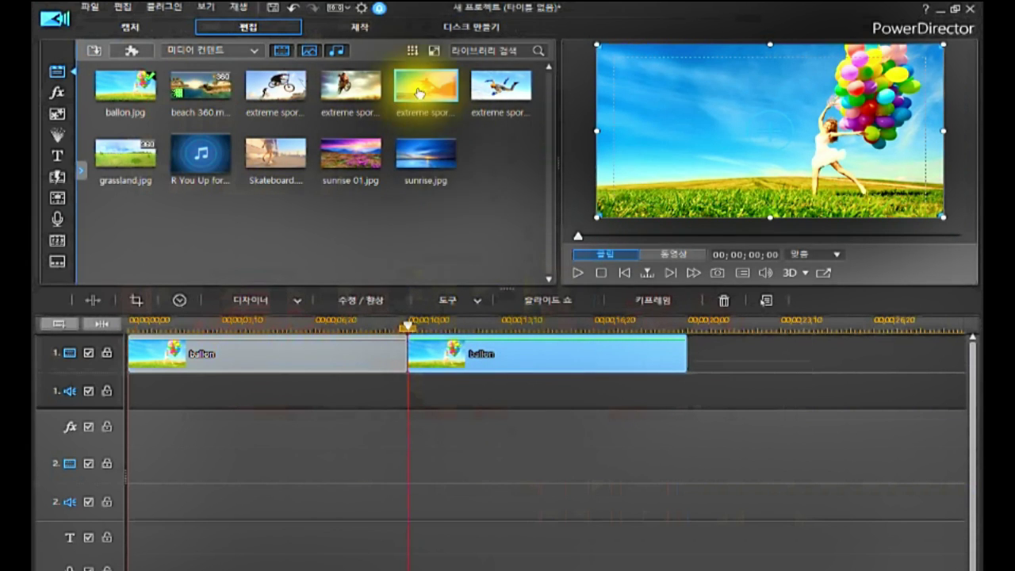
drag(426, 362, 371, 11)
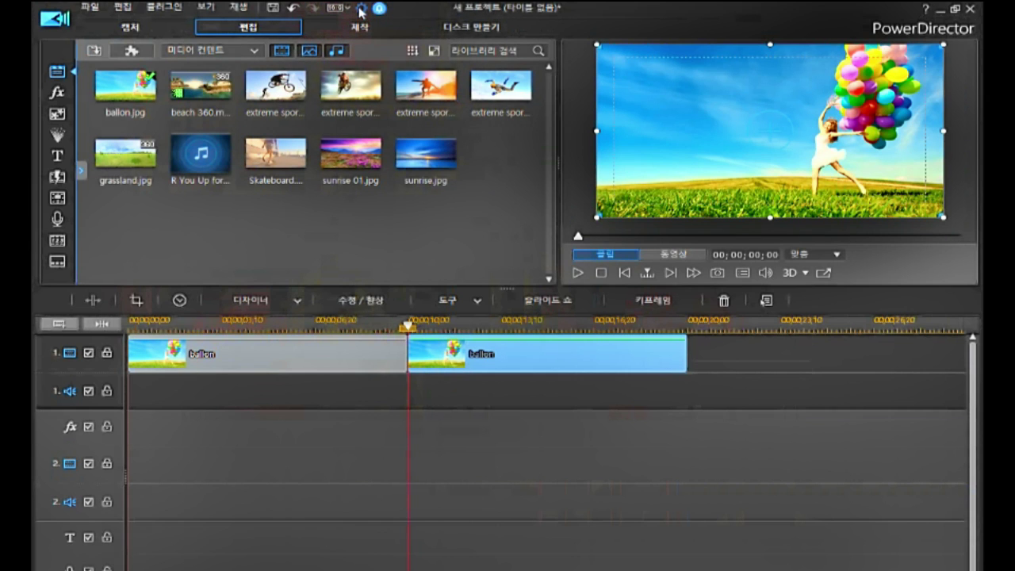
click(362, 9)
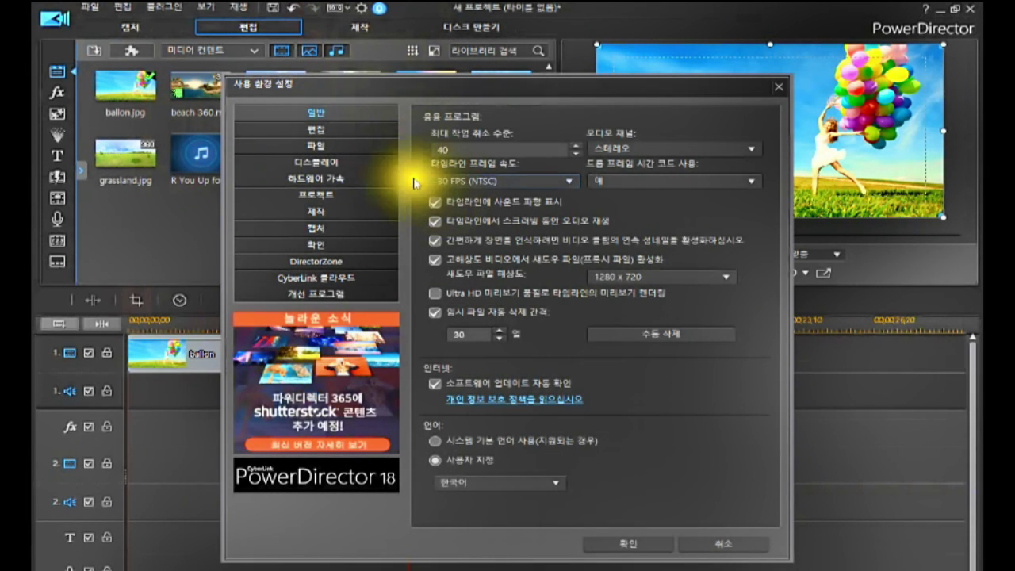
click(338, 129)
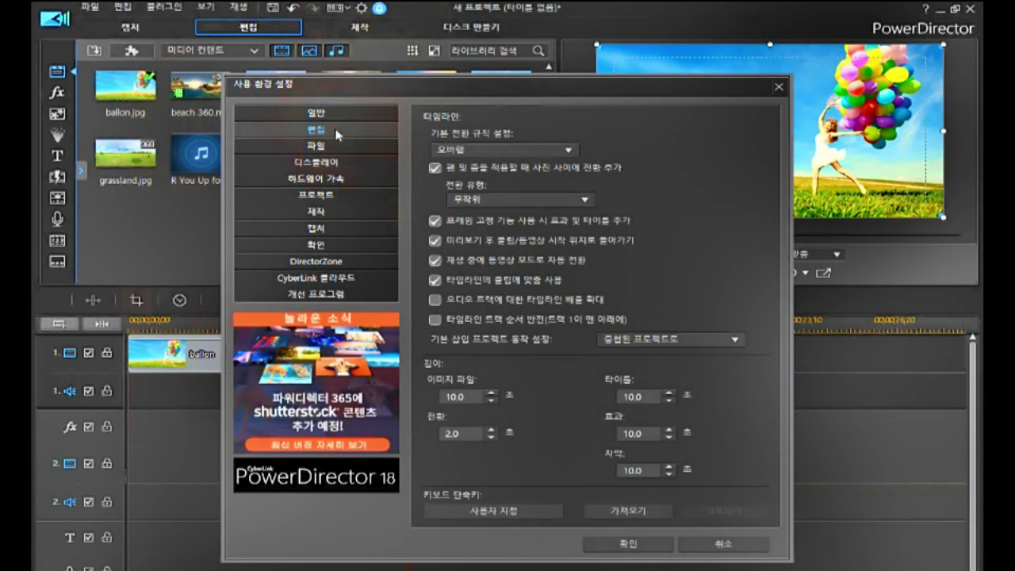
double_click(471, 395)
double_click(607, 395)
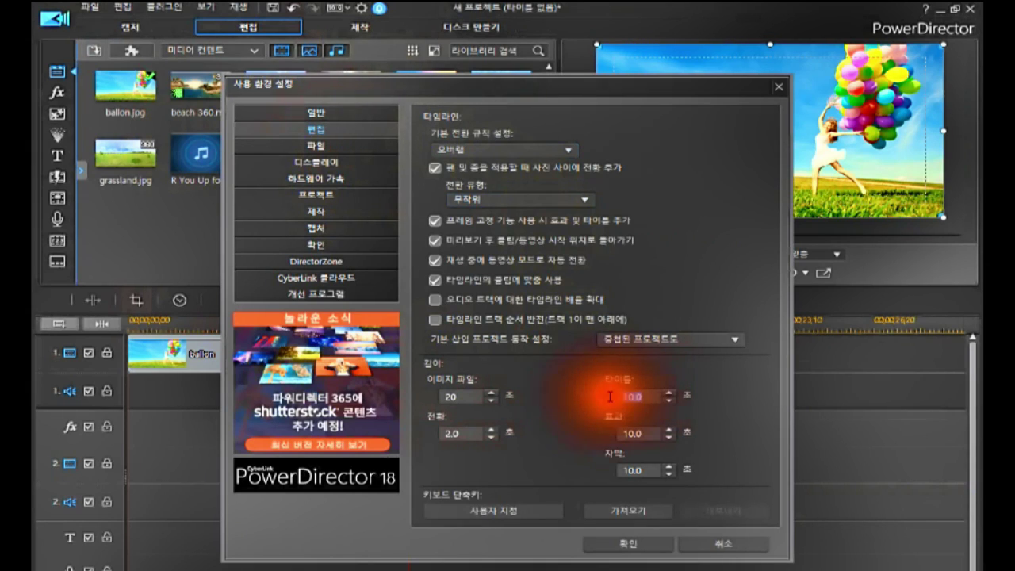
text(20)
double_click(655, 434)
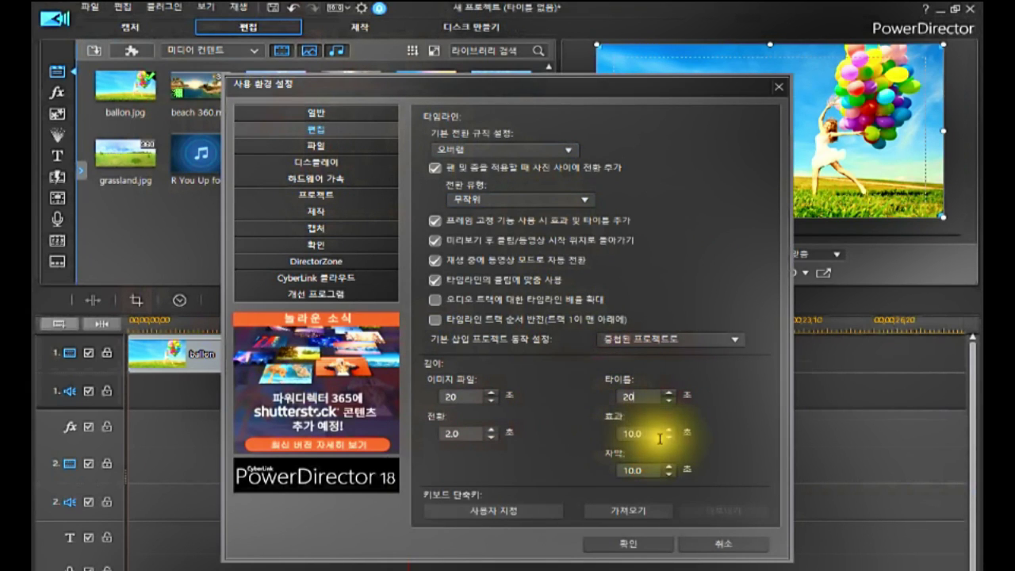
double_click(634, 470)
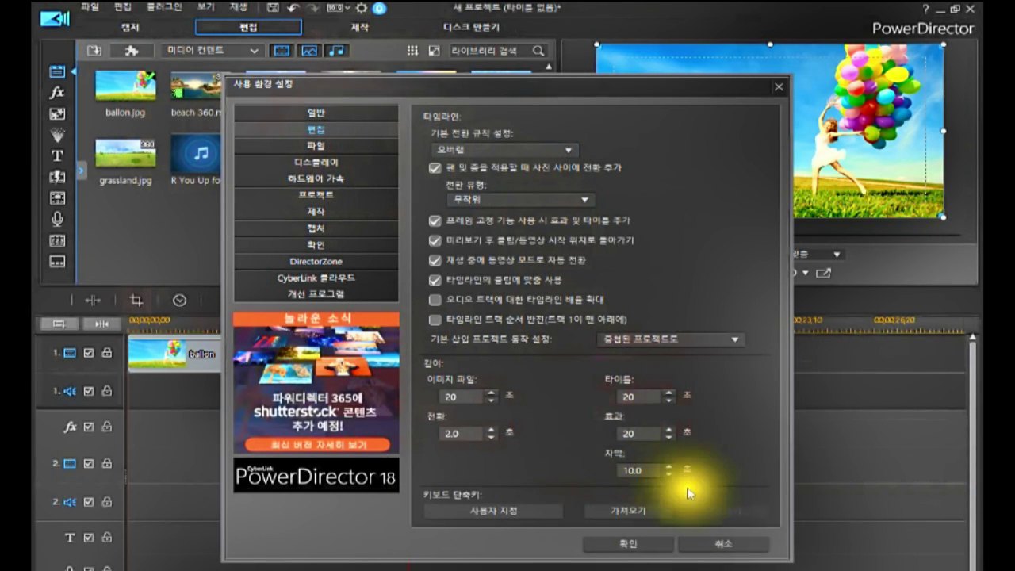
text(20)
click(593, 476)
click(643, 545)
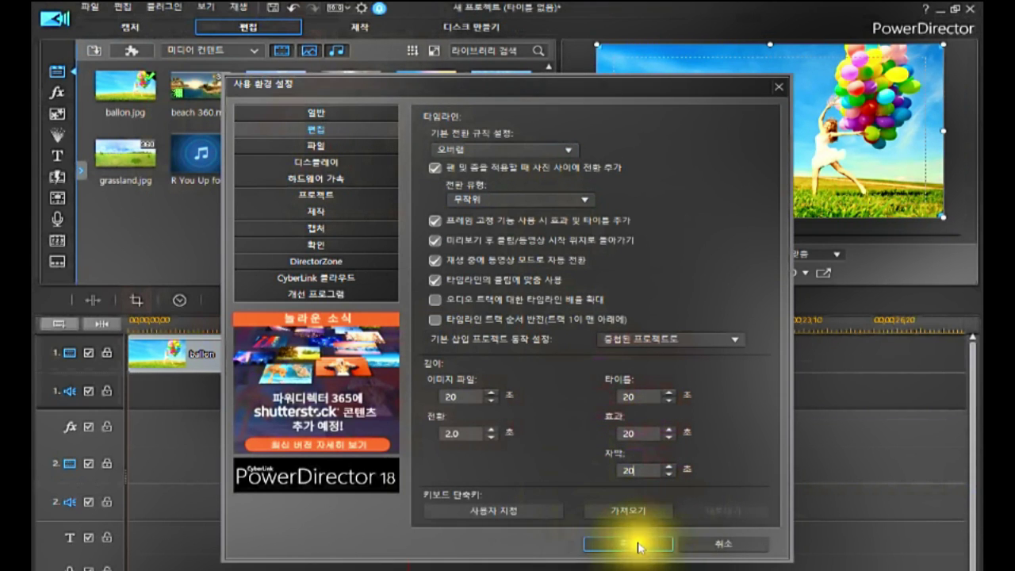
click(643, 546)
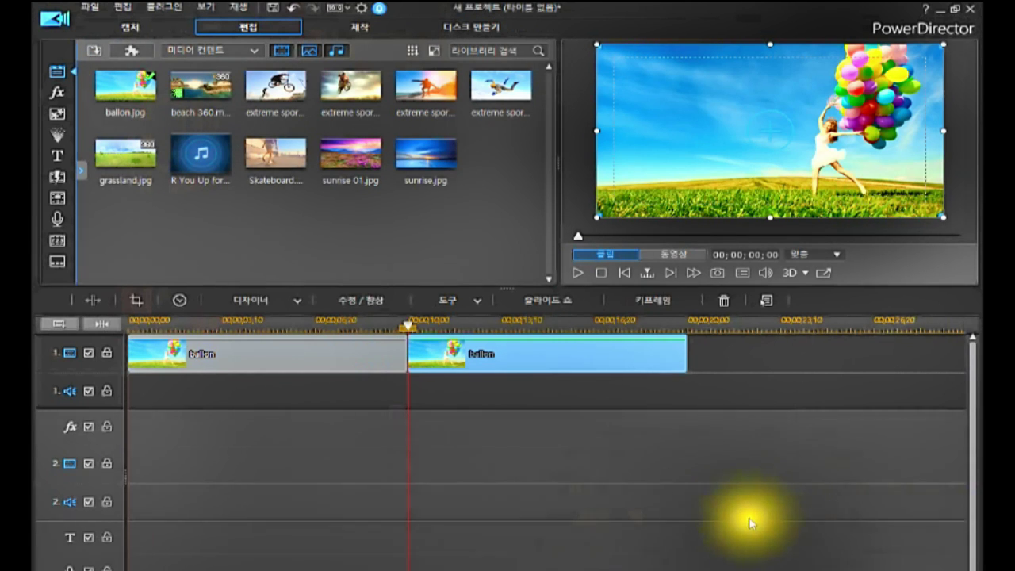
Place a third ballon.jpg directly after the second clip on video track 1 and fit all clips in the timeline.
click(326, 361)
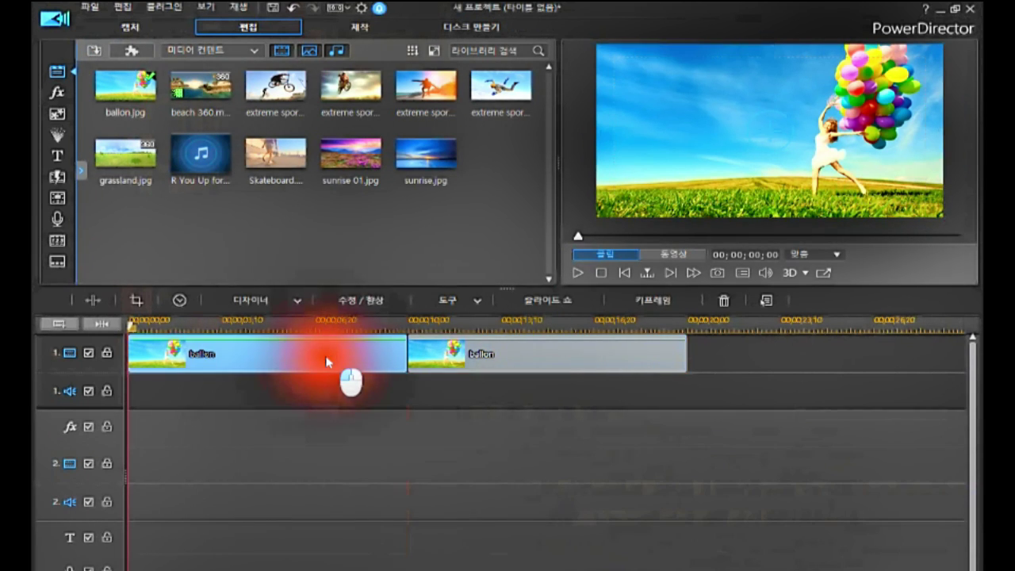
click(592, 357)
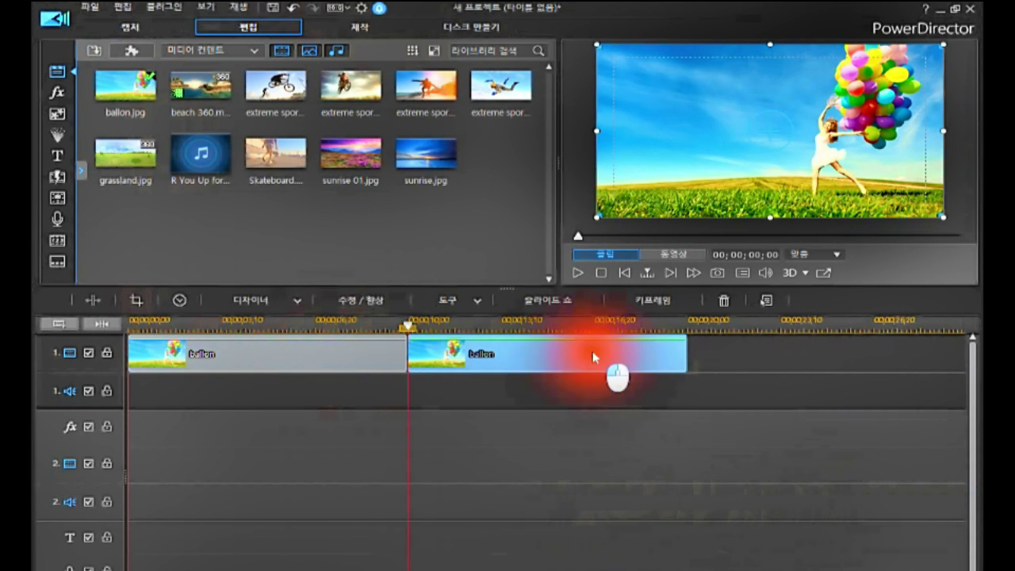
mouse_move(591, 361)
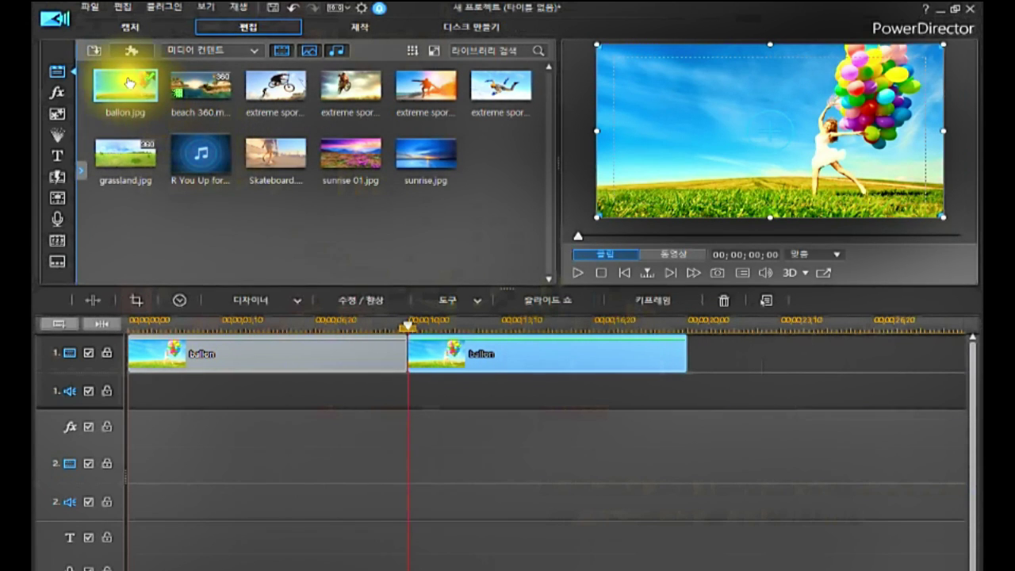
drag(129, 82, 691, 363)
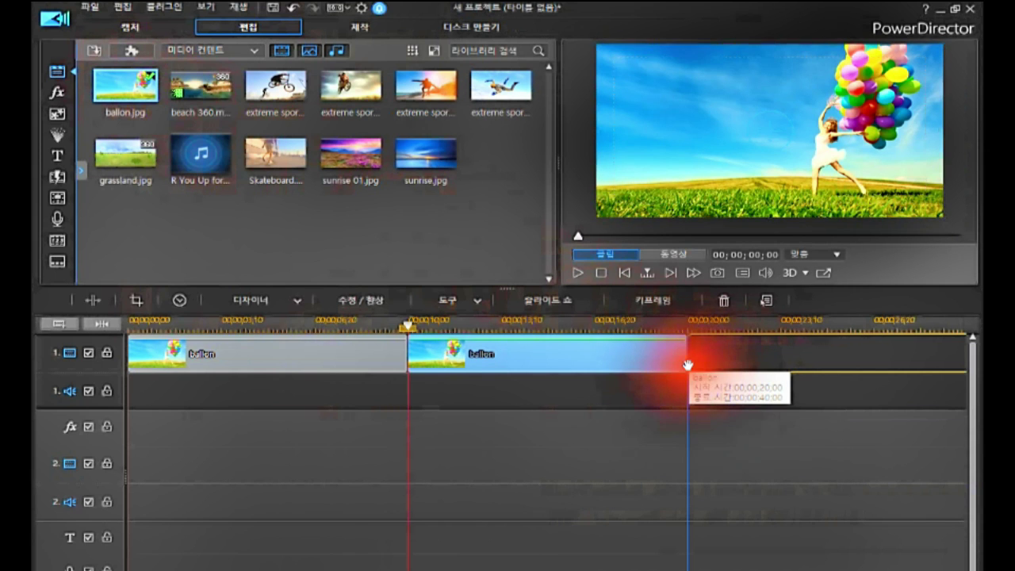
drag(688, 365, 688, 365)
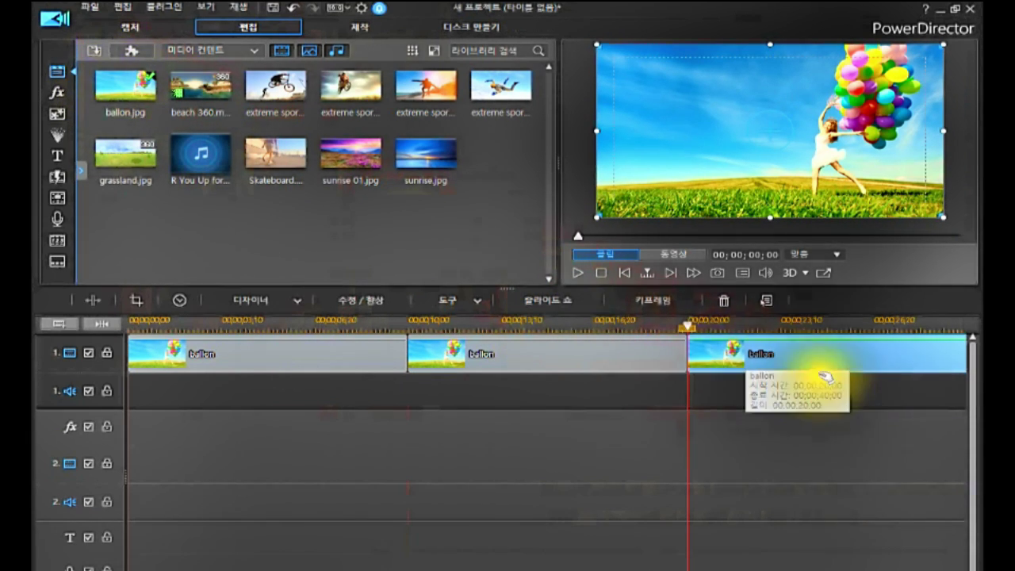
click(101, 323)
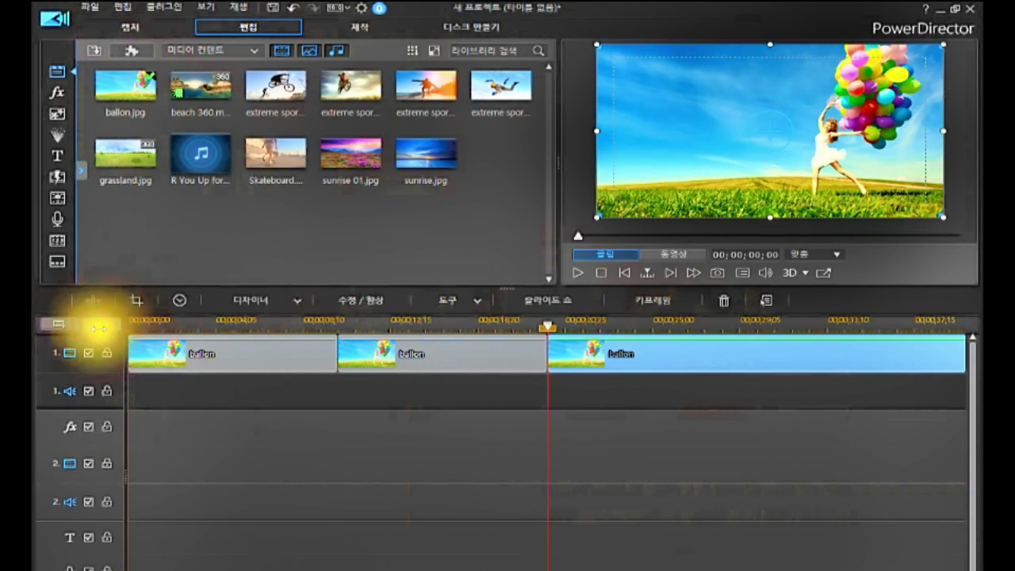
Check the third ballon clip's duration setting and its start and end times.
click(664, 357)
click(673, 357)
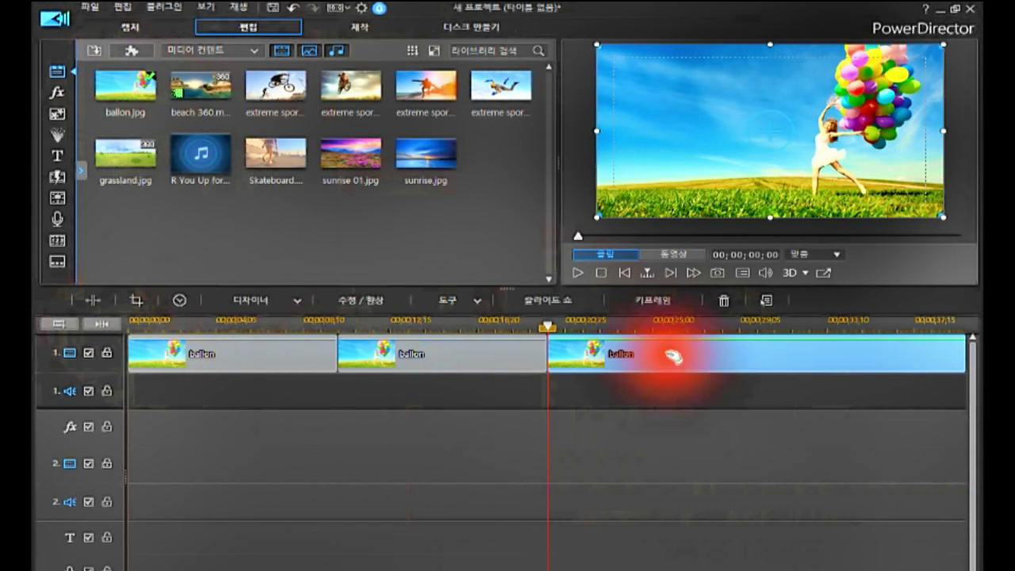
click(182, 302)
click(510, 346)
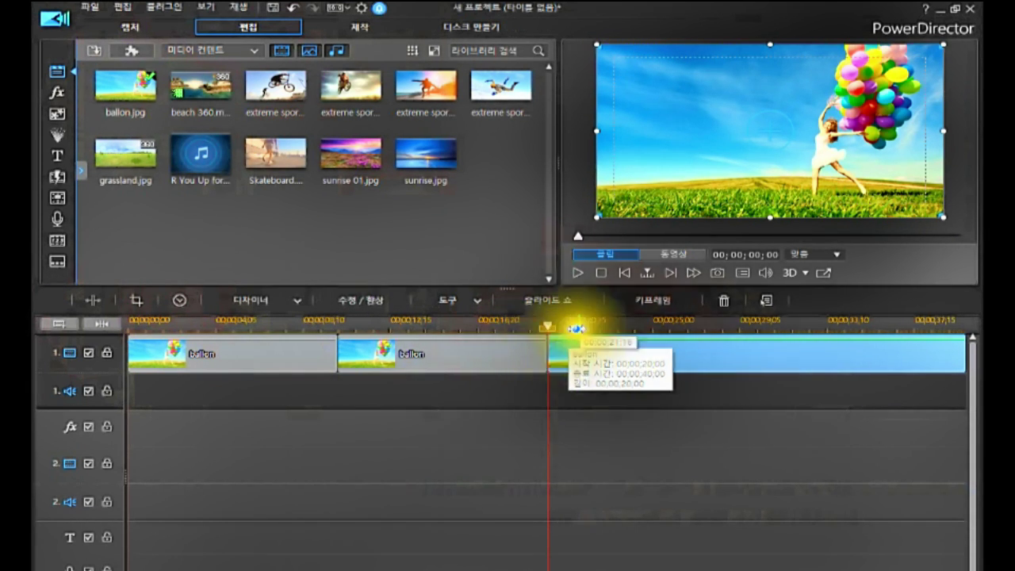
Compare the two older ballon clips with the third one on the timeline, examining its start time, end time and duration.
drag(526, 380, 224, 343)
click(266, 352)
mouse_move(396, 352)
mouse_down()
mouse_move(328, 357)
mouse_move(382, 358)
mouse_up()
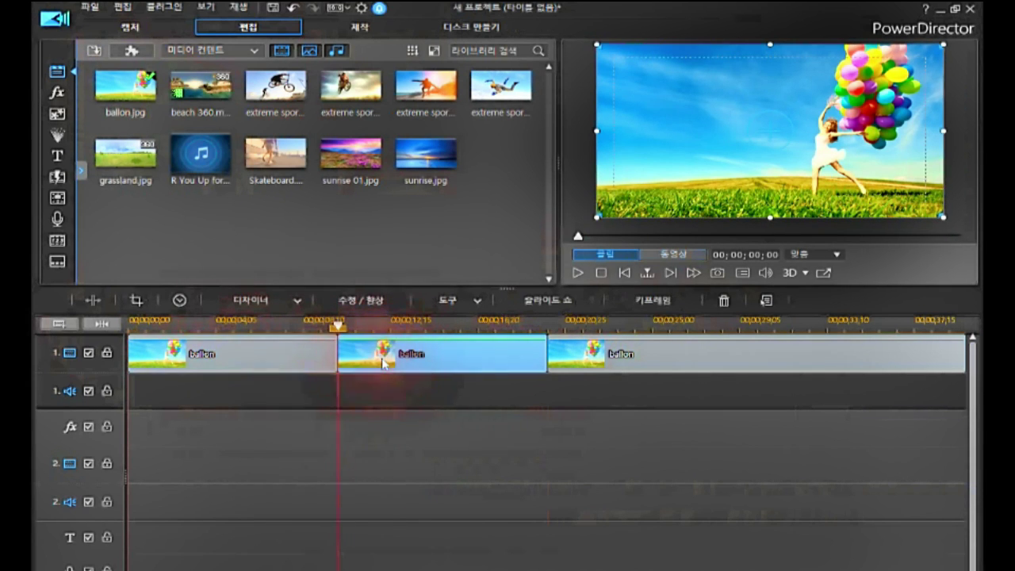
click(548, 321)
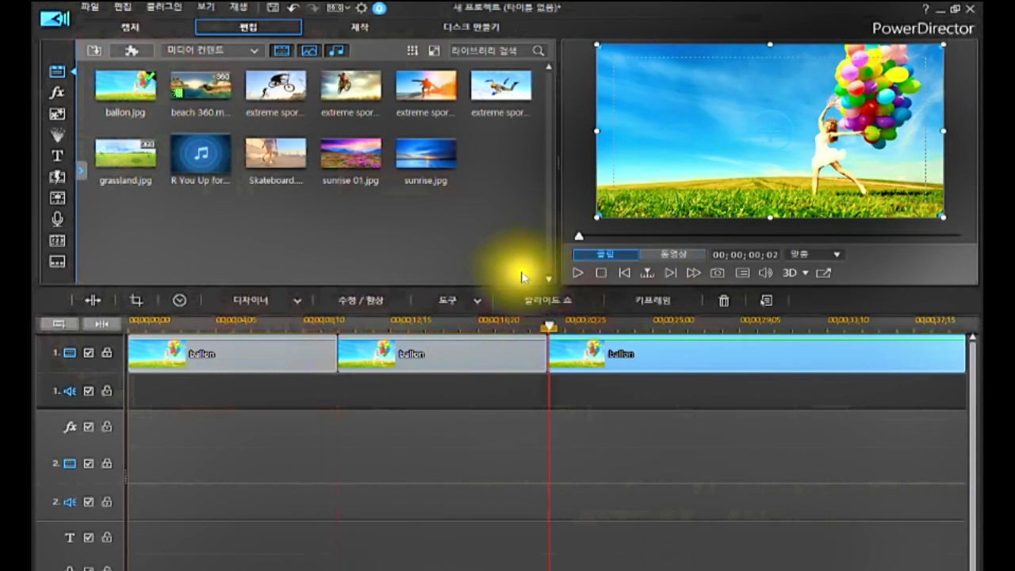
mouse_move(617, 354)
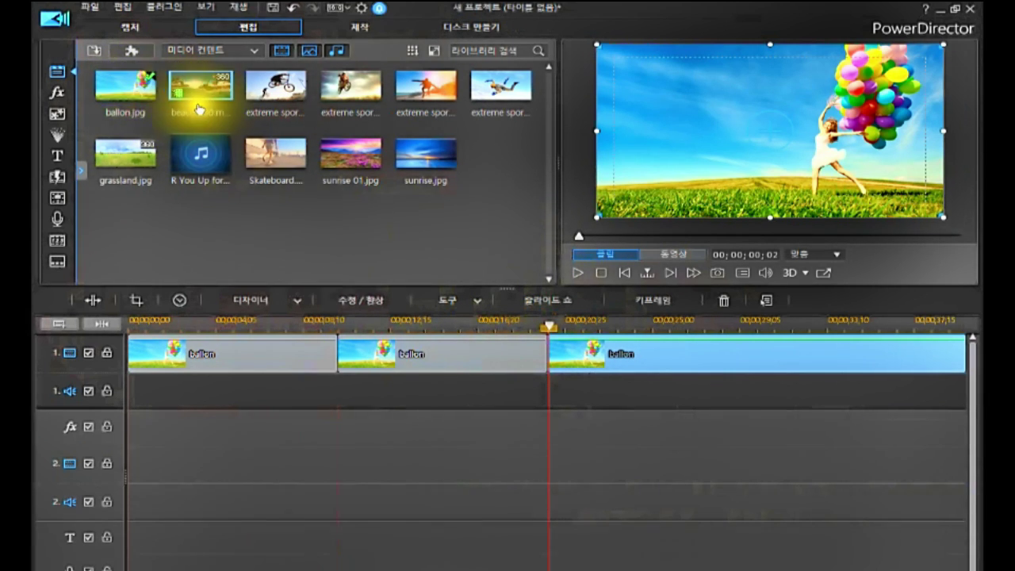
click(129, 91)
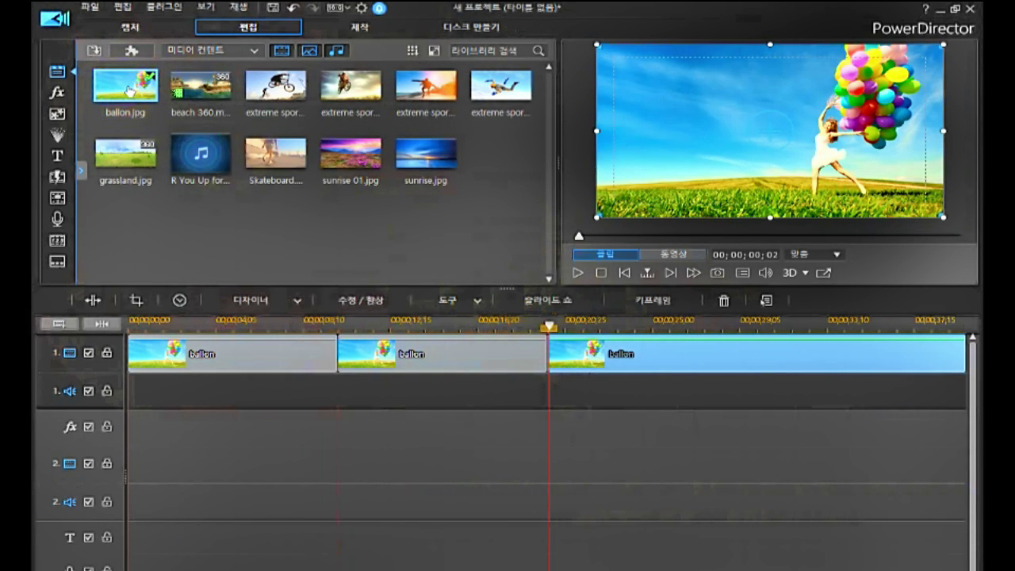
click(591, 361)
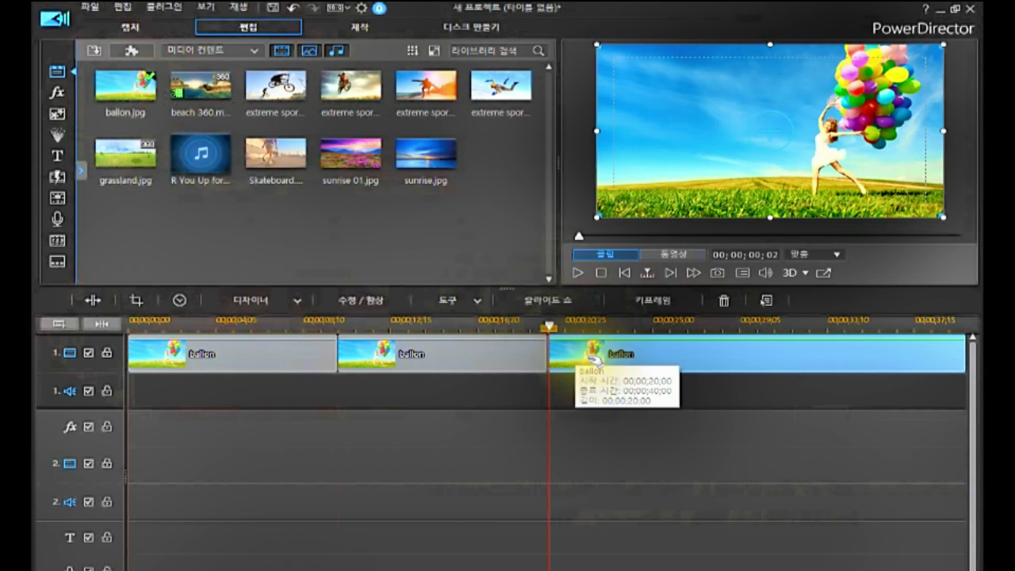
click(593, 355)
click(593, 358)
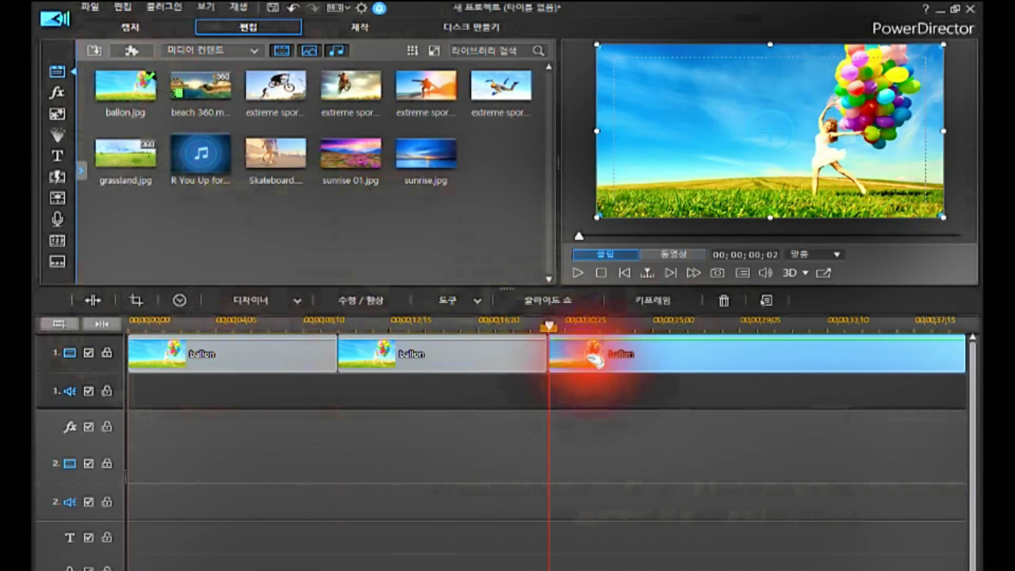